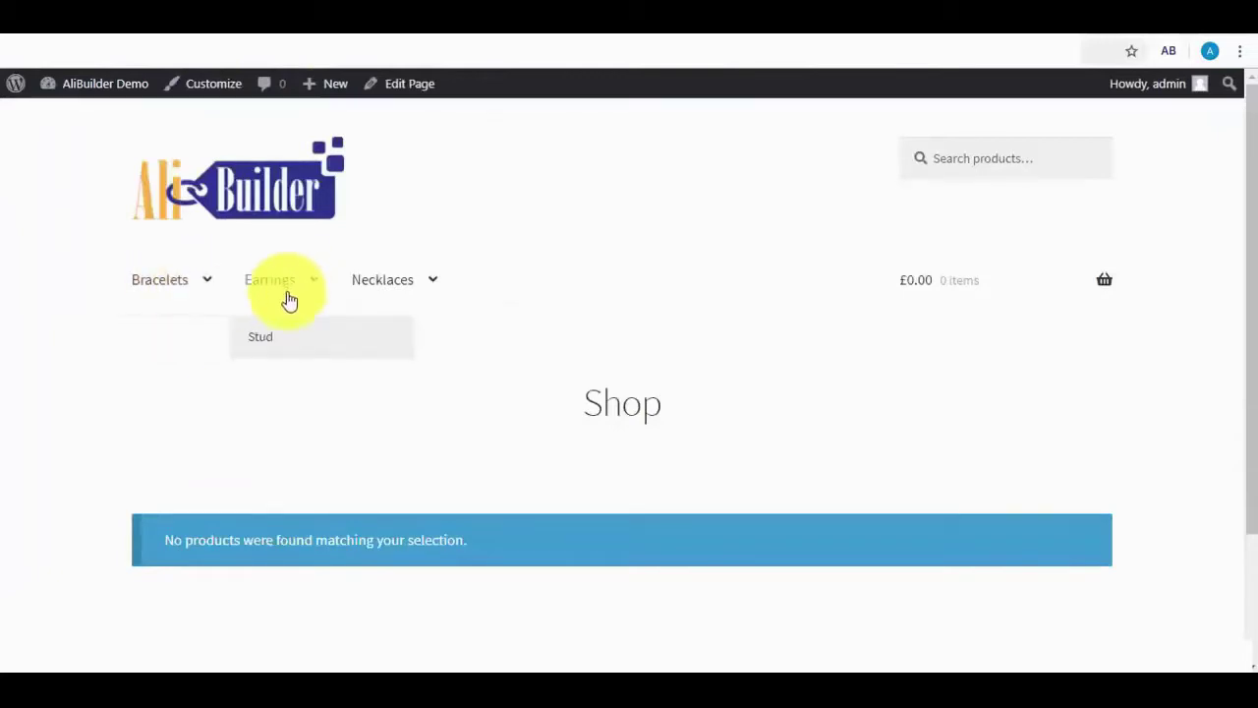
Step: Open the Ali Builder API Settings page from the WordPress admin sidebar
{"action": "scroll", "coordinate": [1248, 458], "scroll_direction": "down", "scroll_amount": 3}
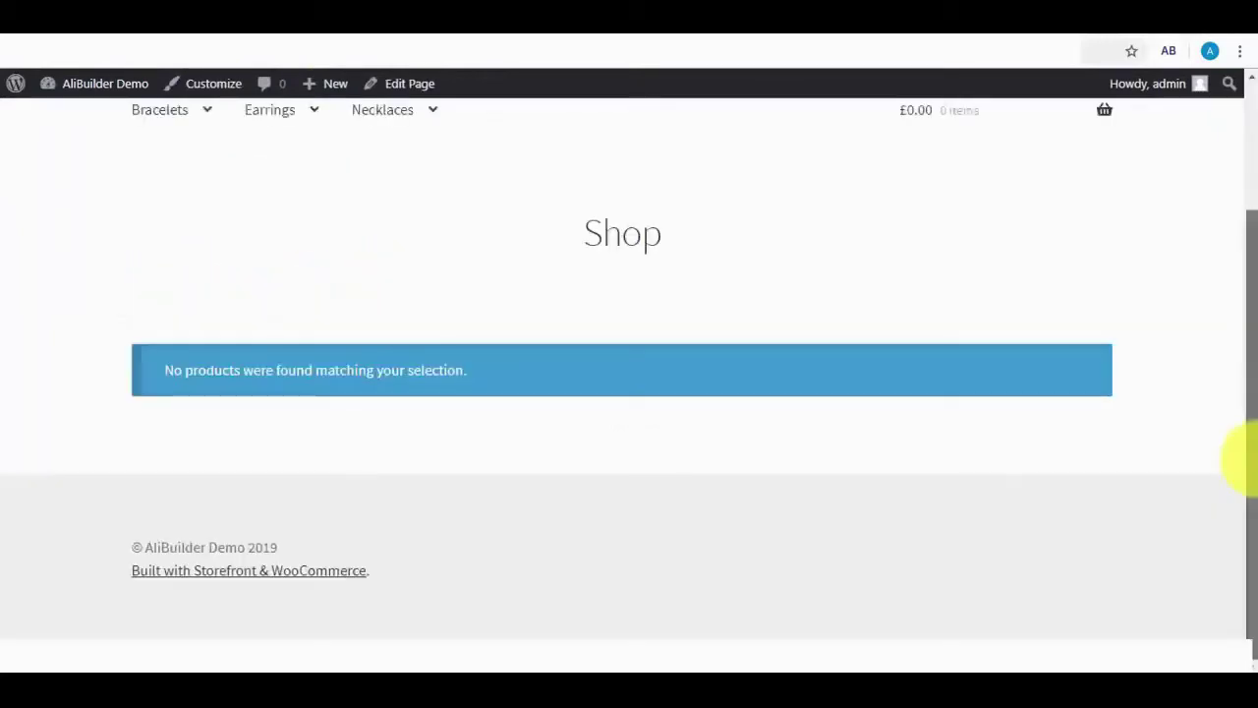
{"action": "scroll", "coordinate": [1235, 328], "scroll_direction": "up", "scroll_amount": 2}
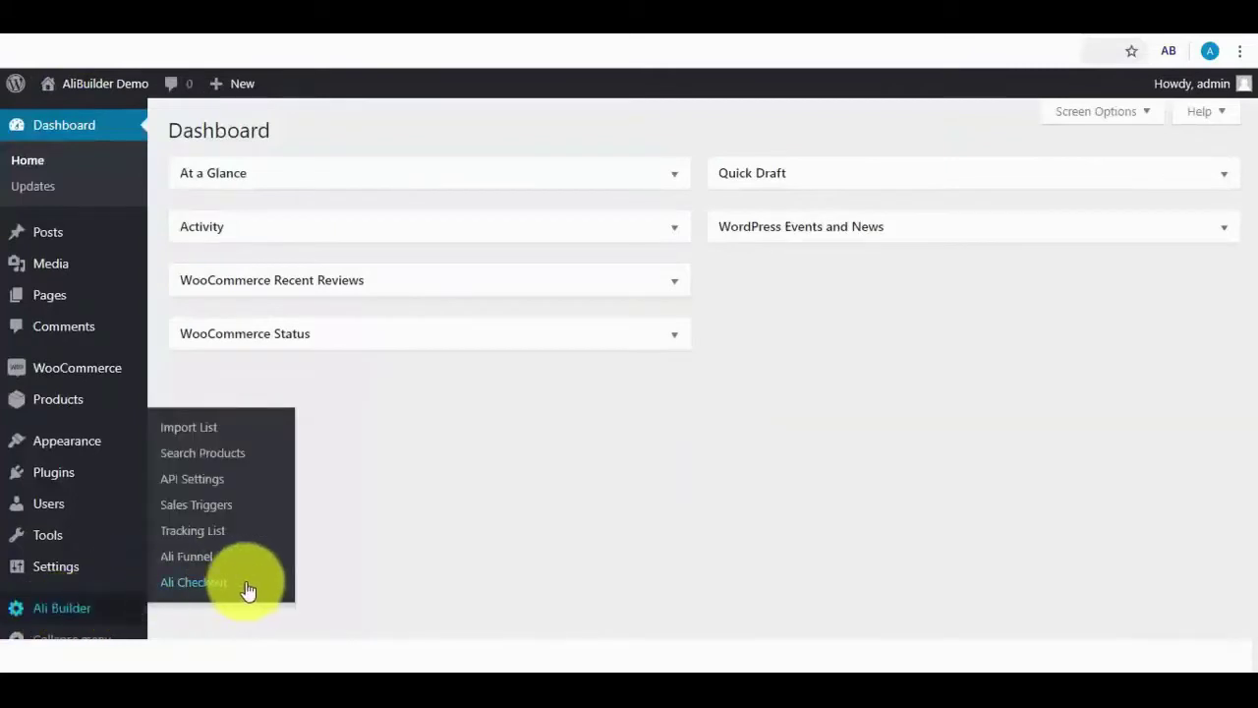
{"action": "mouse_move", "coordinate": [61, 607]}
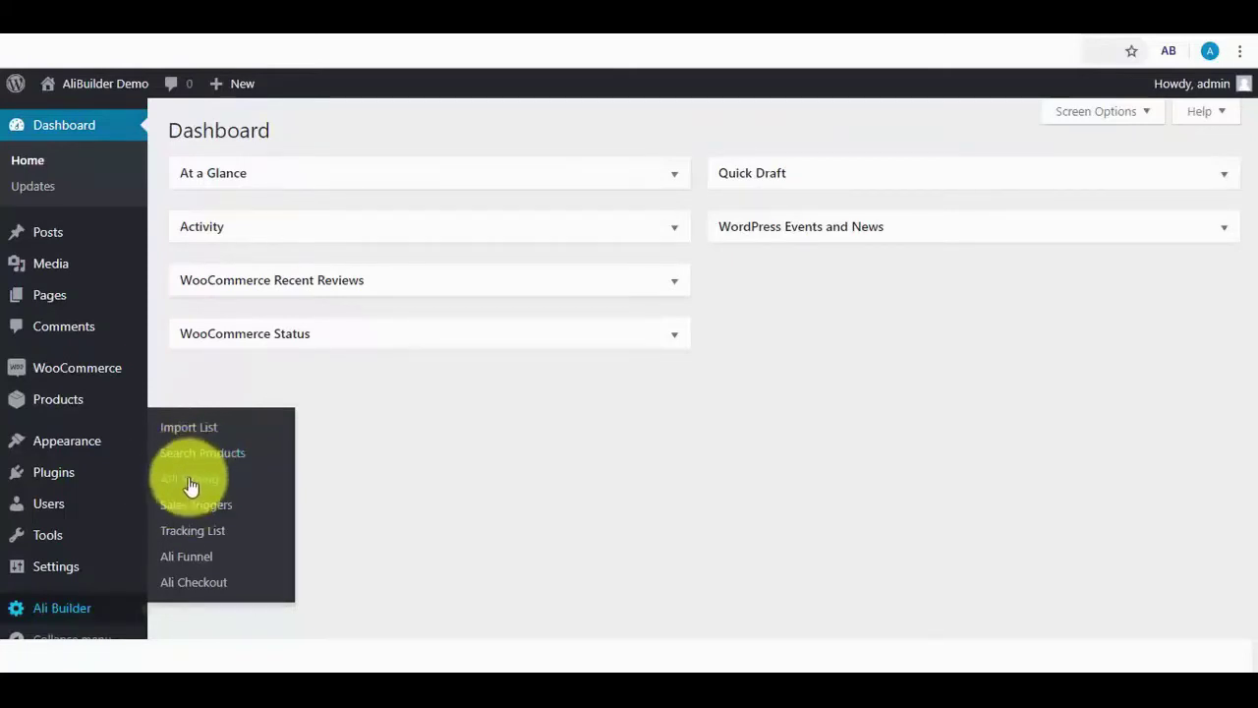
{"action": "left_click", "coordinate": [194, 488]}
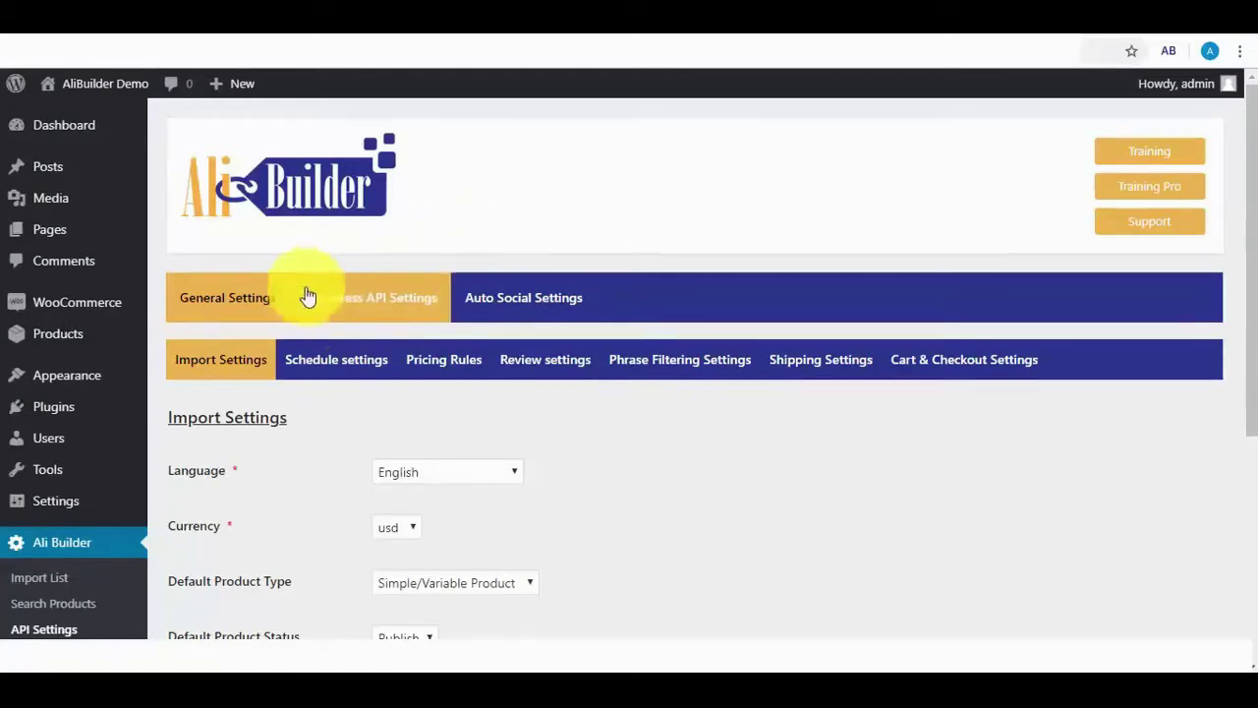
Step: On the Aliexpress API Settings tab, try the Admitad account type, then leave Use custom account unchecked
{"action": "left_click", "coordinate": [351, 298]}
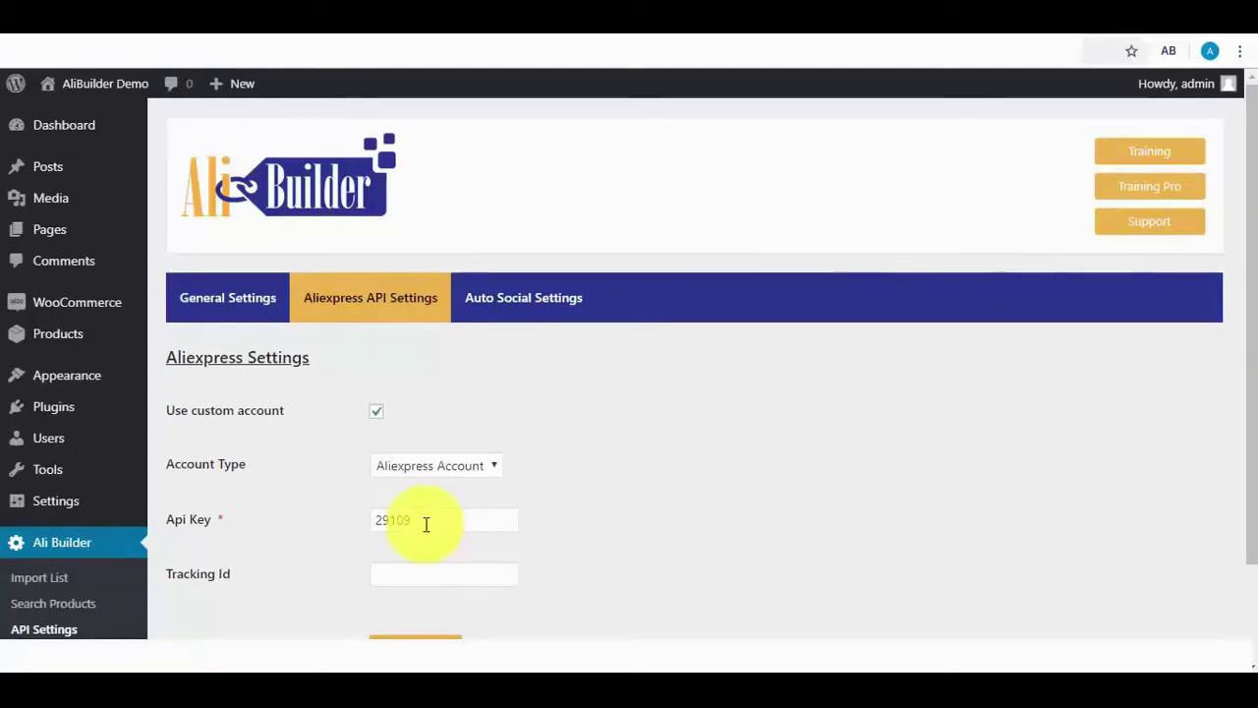
{"action": "left_click", "coordinate": [376, 414]}
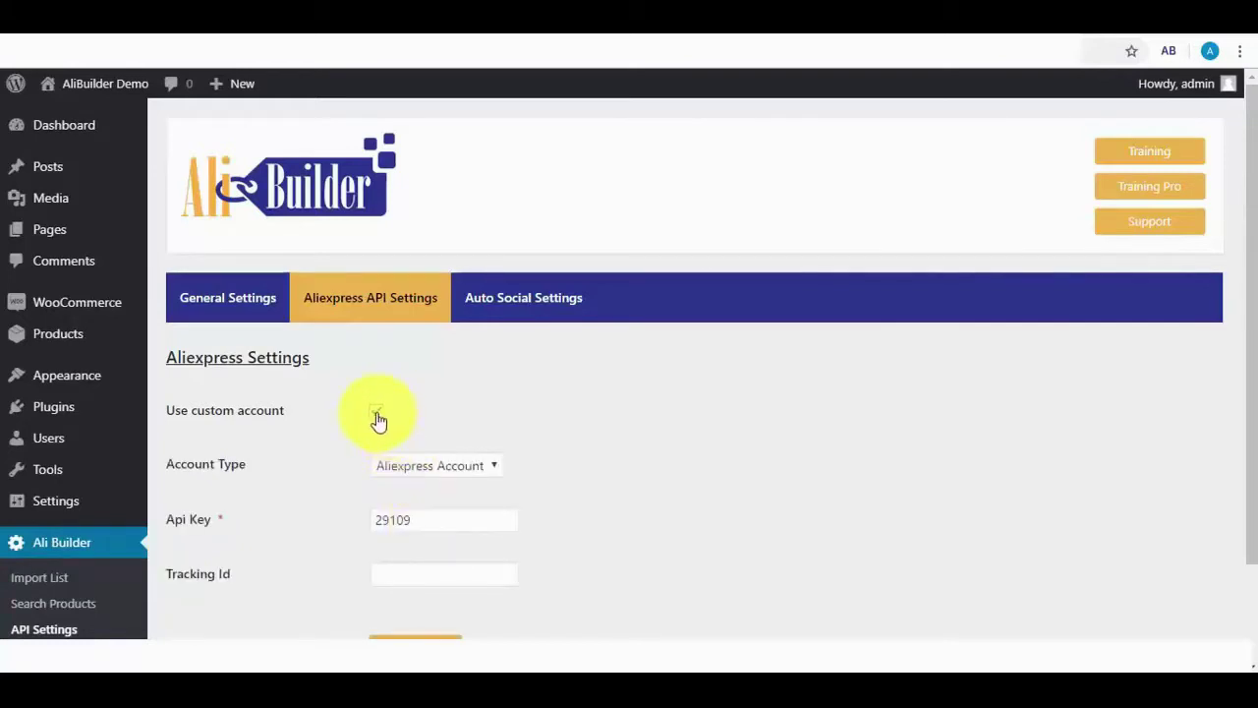
{"action": "left_click", "coordinate": [376, 412]}
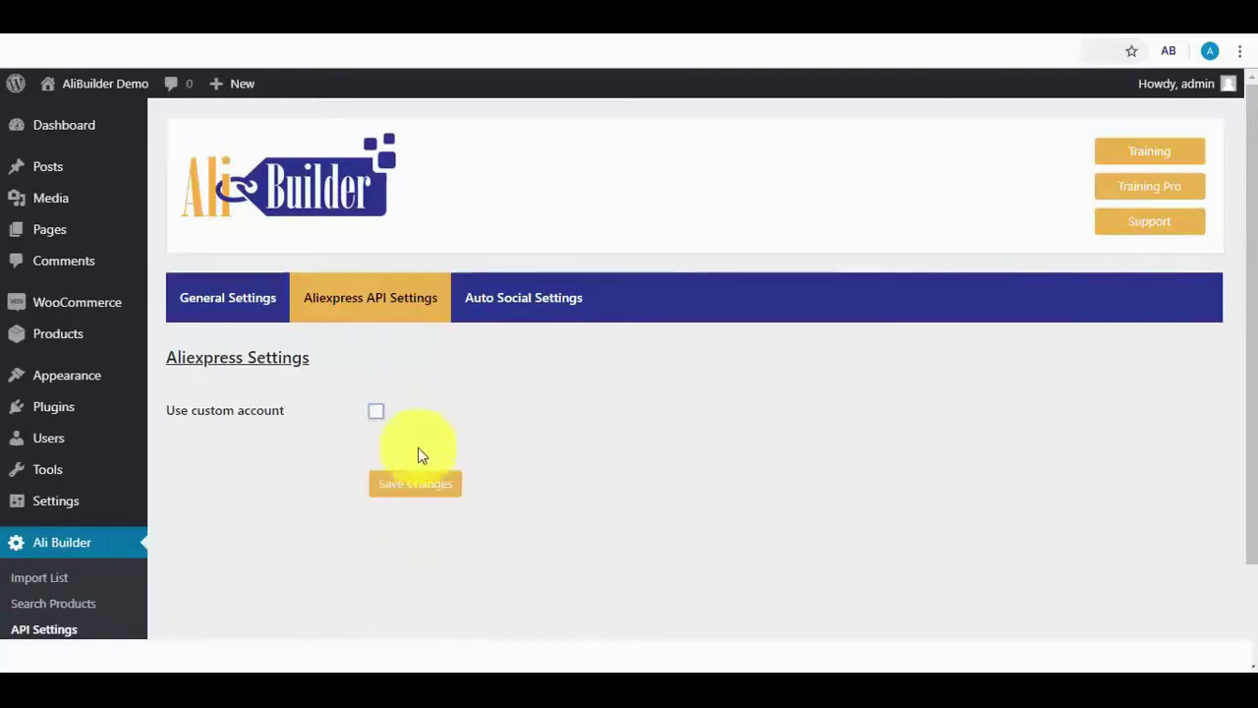
{"action": "left_click", "coordinate": [377, 412]}
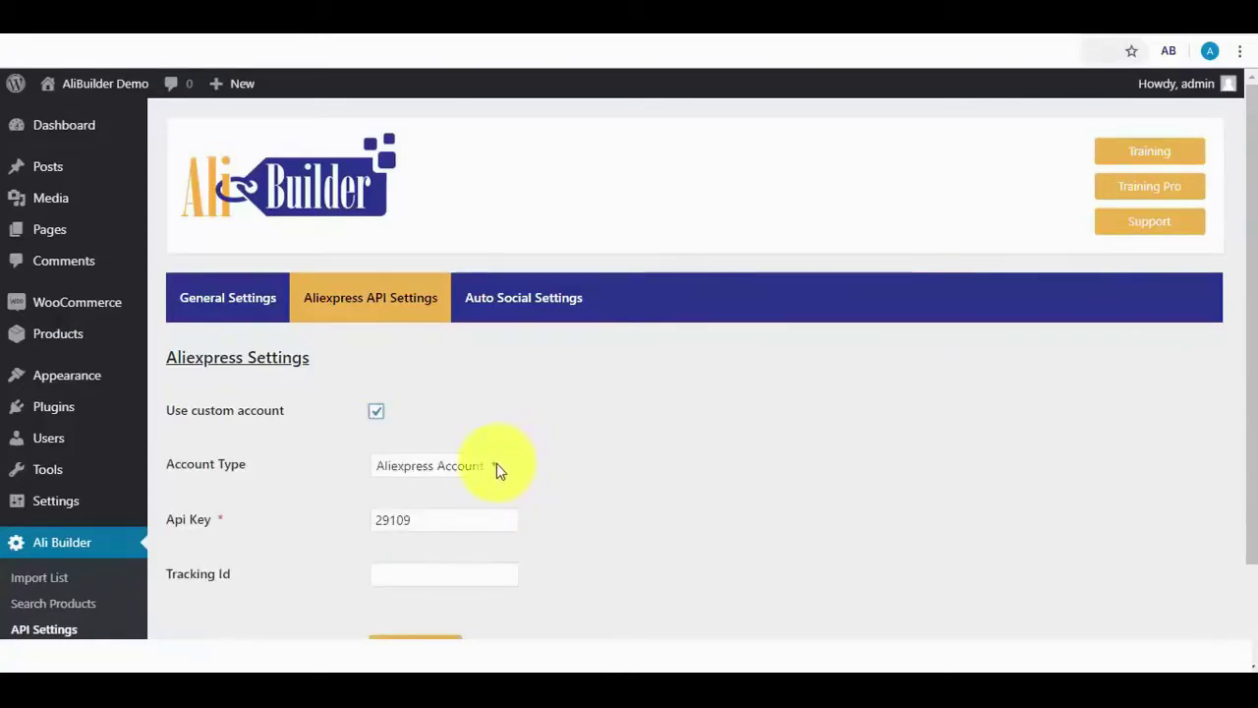
{"action": "left_click", "coordinate": [496, 467]}
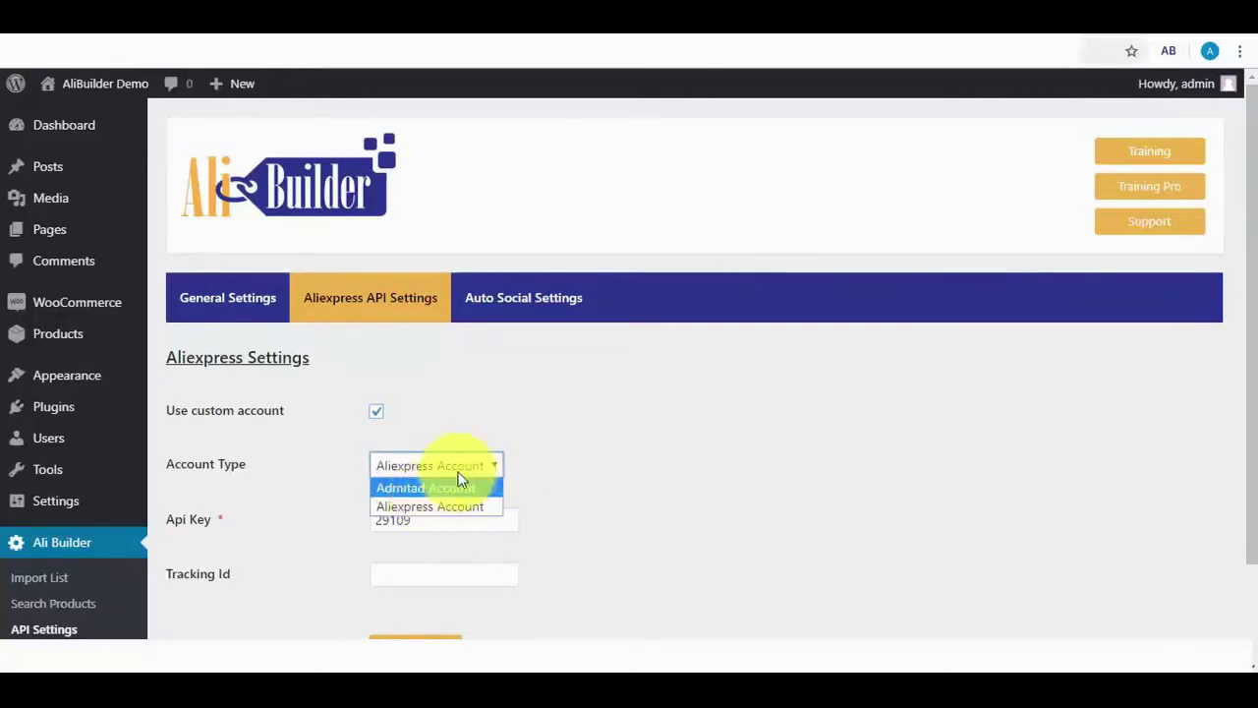
{"action": "left_click", "coordinate": [437, 488]}
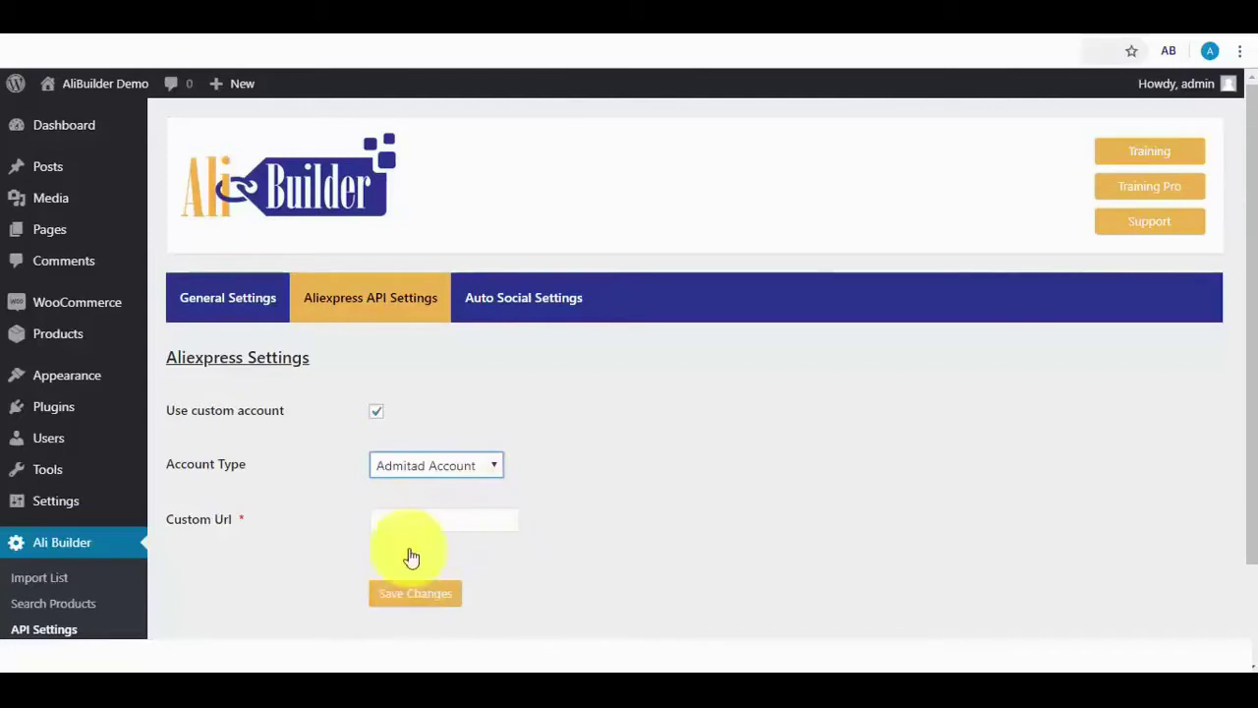
{"action": "left_click", "coordinate": [376, 419]}
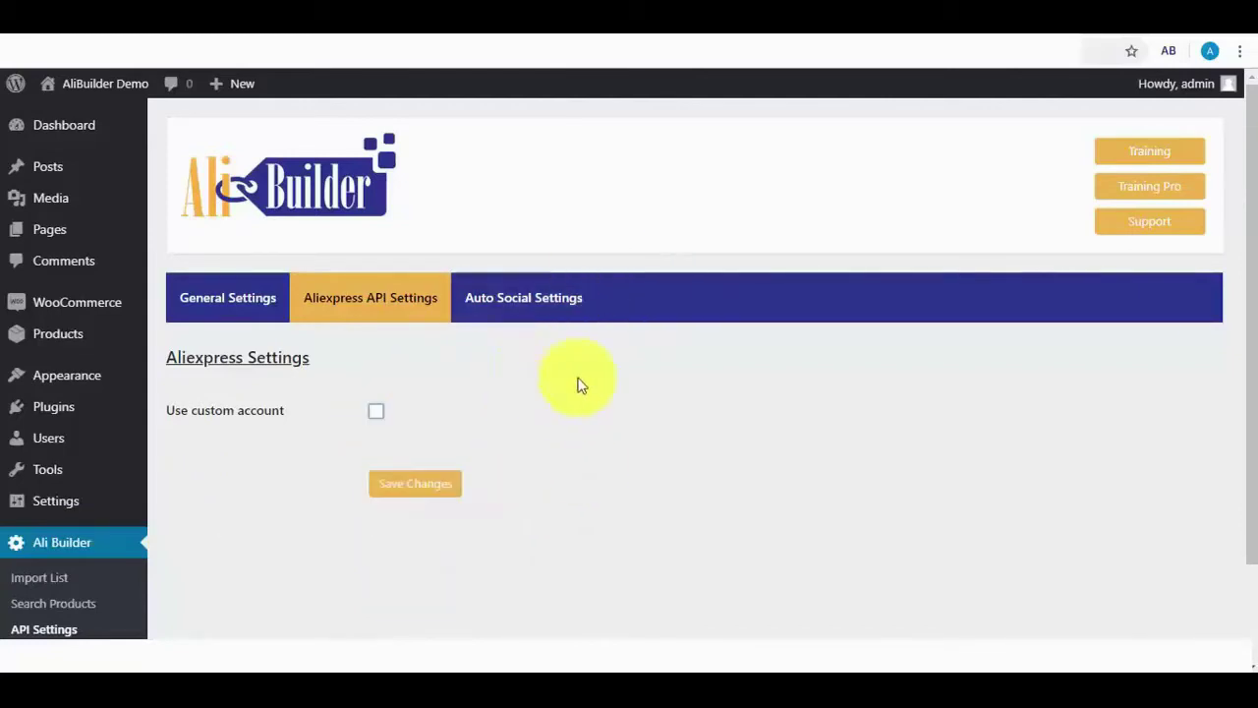
Step: View the Auto Social Settings tab and scroll through its disabled Twitter options
{"action": "left_click", "coordinate": [526, 319]}
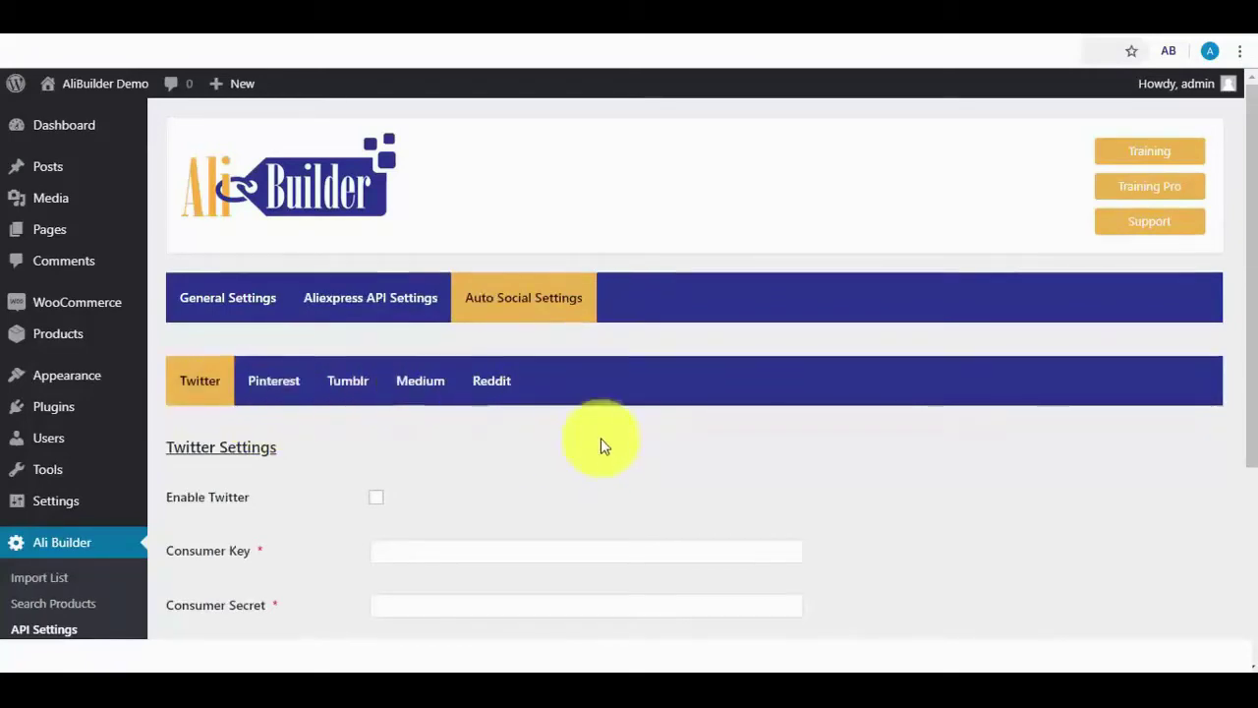
{"action": "left_click_drag", "start_coordinate": [1240, 246], "coordinate": [1240, 281]}
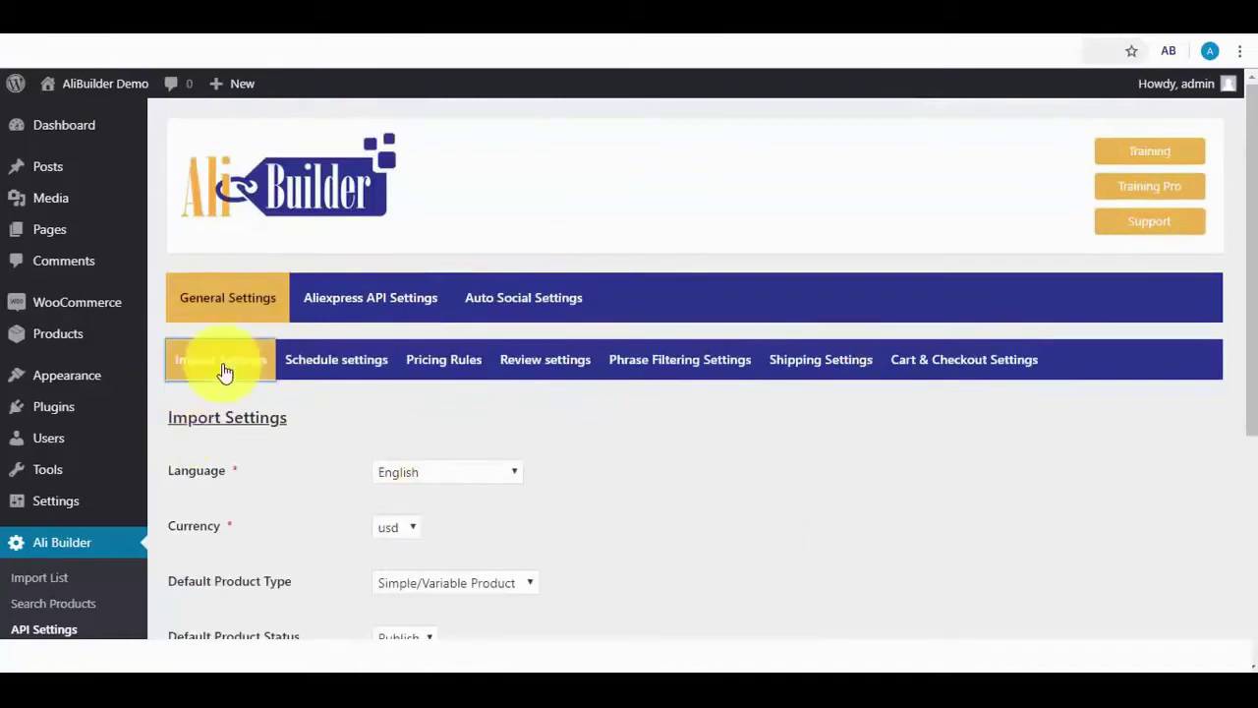
{"action": "left_click", "coordinate": [224, 371]}
{"action": "scroll", "coordinate": [1235, 393], "scroll_direction": "down", "scroll_amount": 1}
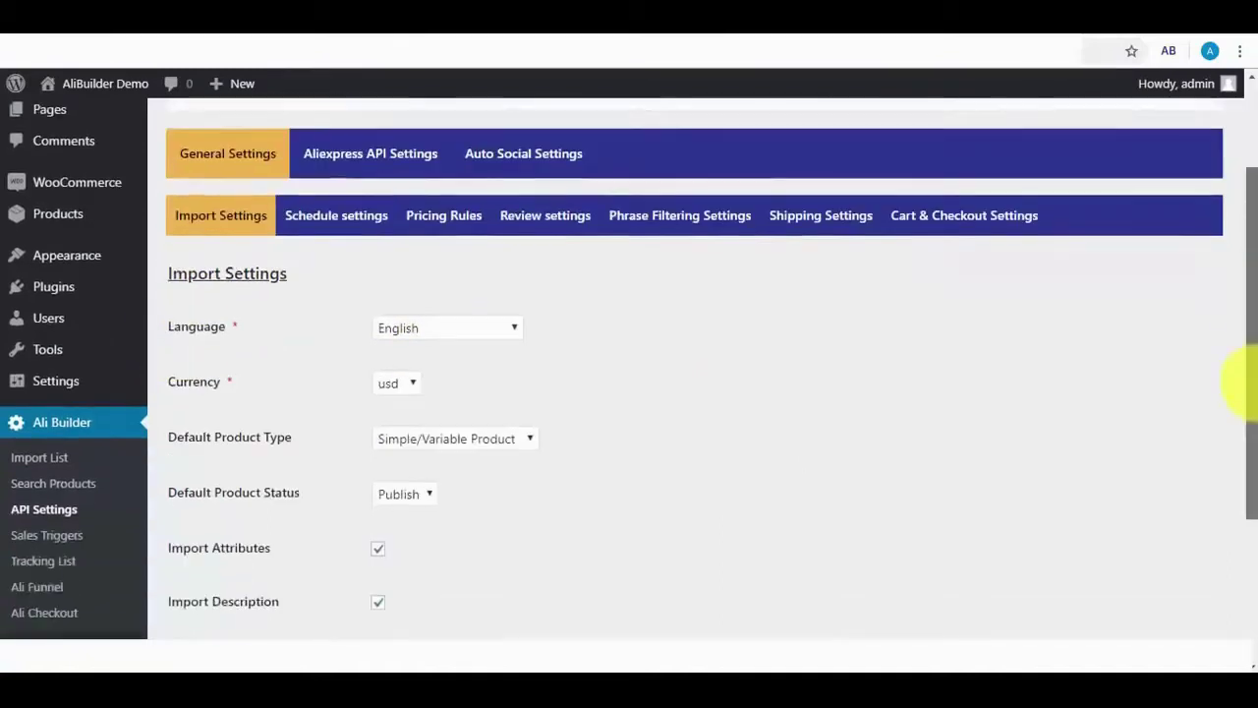
{"action": "left_click_drag", "start_coordinate": [1246, 349], "coordinate": [1248, 337]}
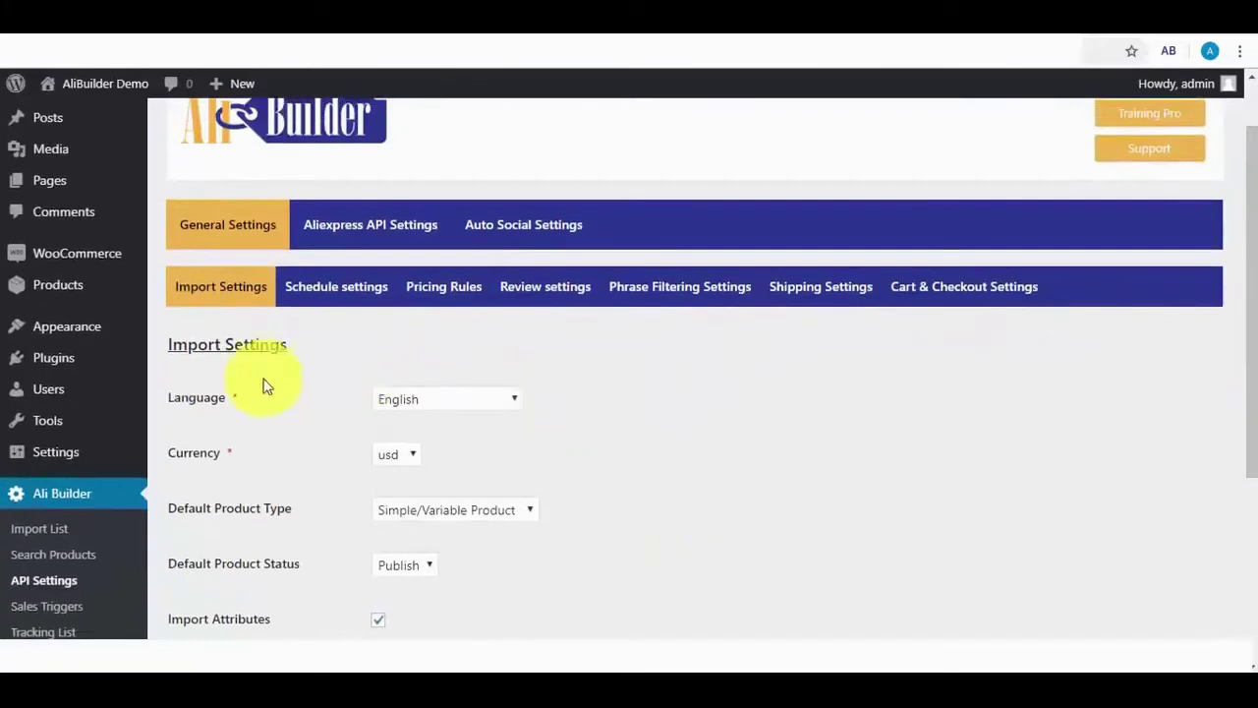
{"action": "left_click", "coordinate": [419, 396]}
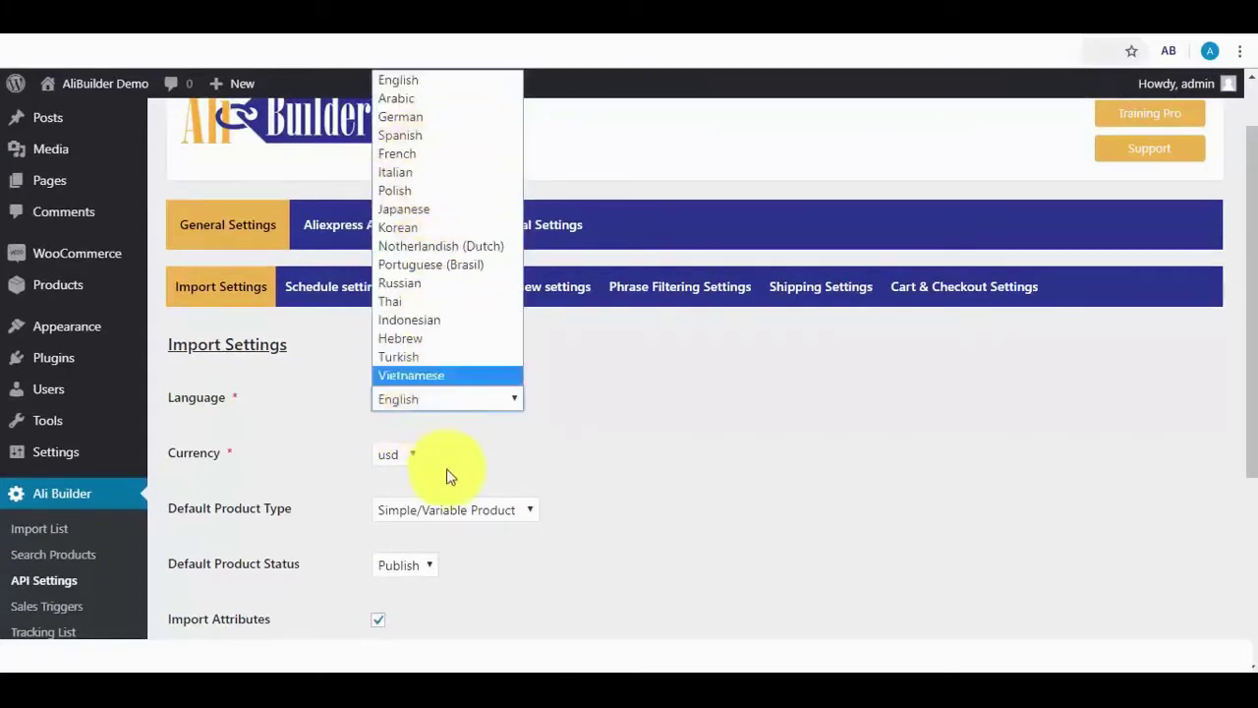
{"action": "left_click", "coordinate": [402, 455]}
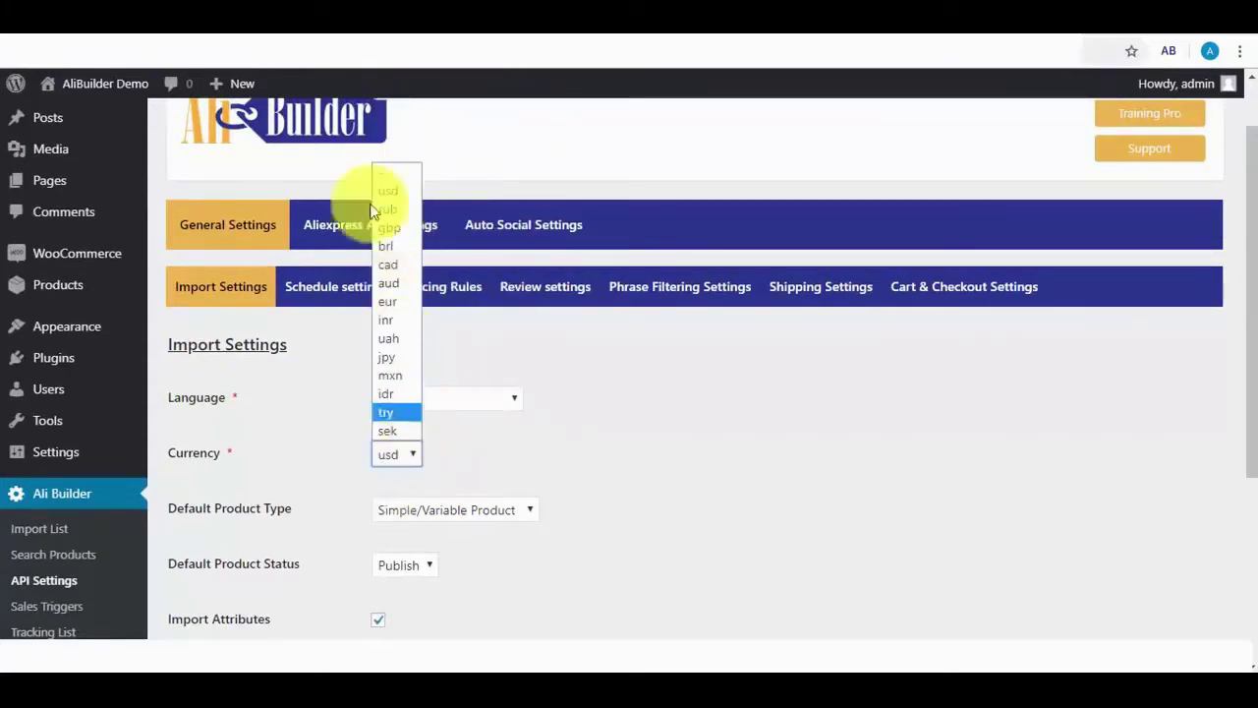
{"action": "scroll", "coordinate": [422, 393], "scroll_direction": "down", "scroll_amount": 1}
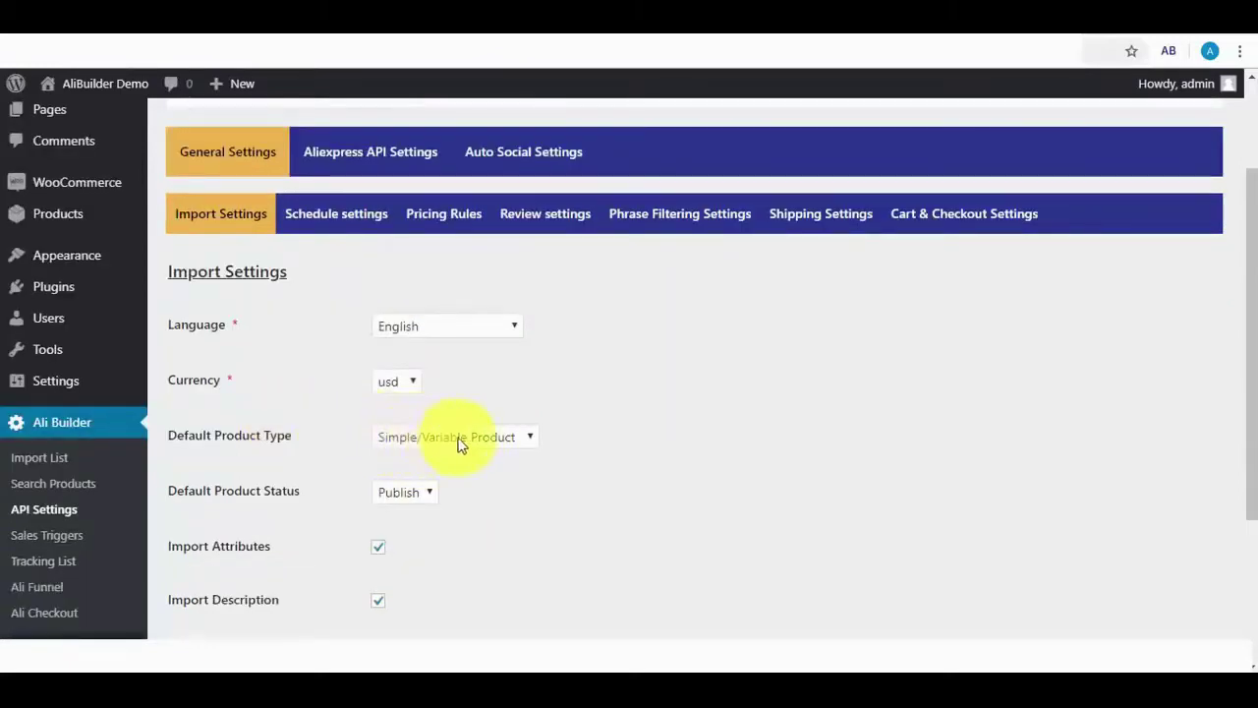
{"action": "left_click", "coordinate": [526, 439]}
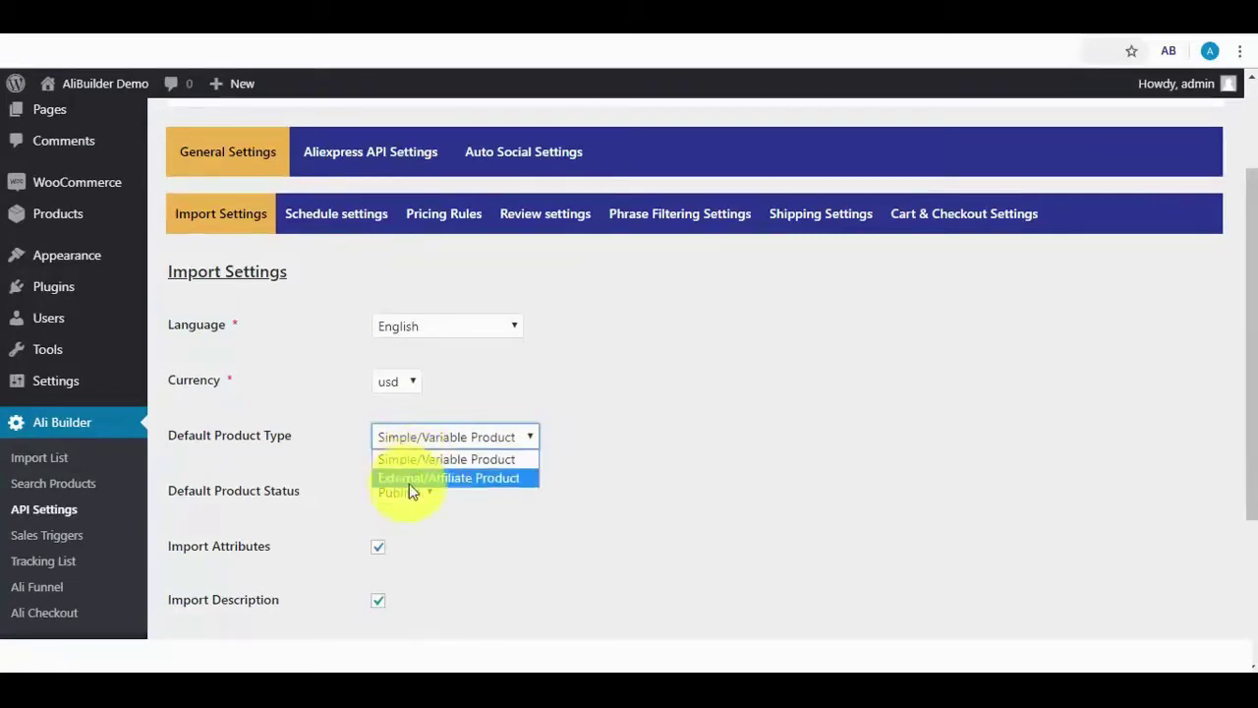
{"action": "left_click", "coordinate": [673, 463]}
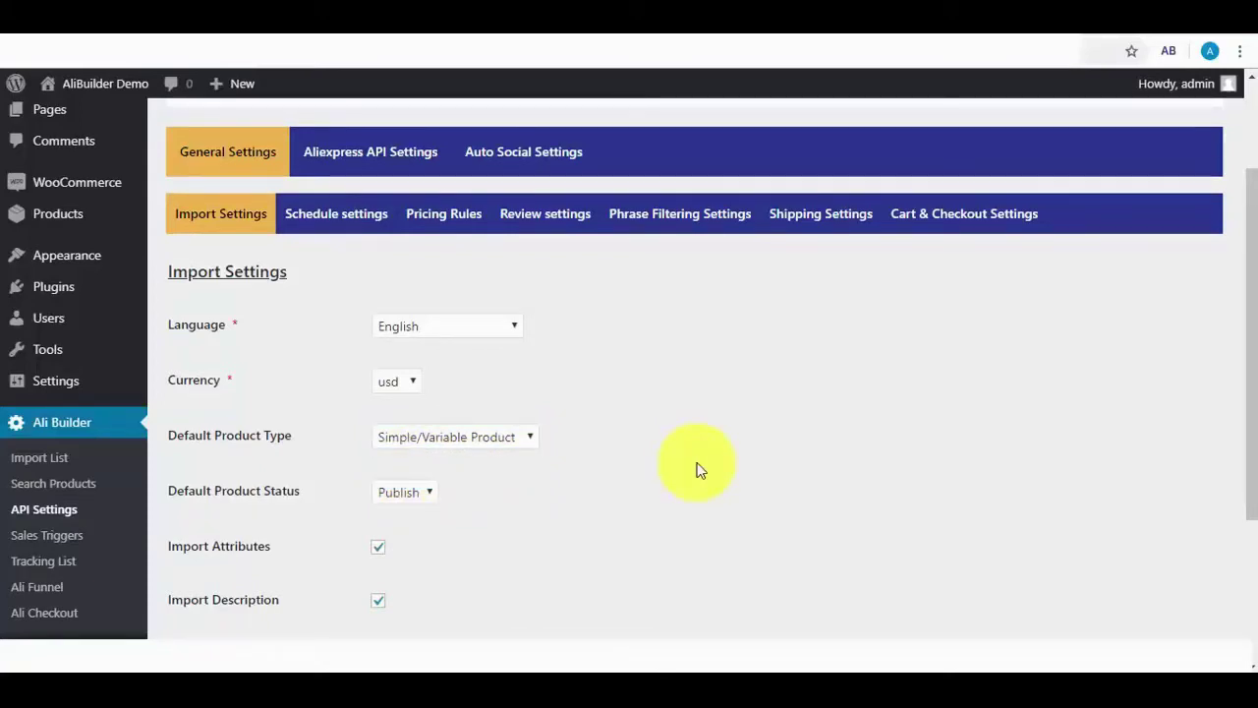
Step: Review product status, attribute and description options, and turn off Use external image urls
{"action": "scroll", "coordinate": [696, 470], "scroll_direction": "down", "scroll_amount": 2}
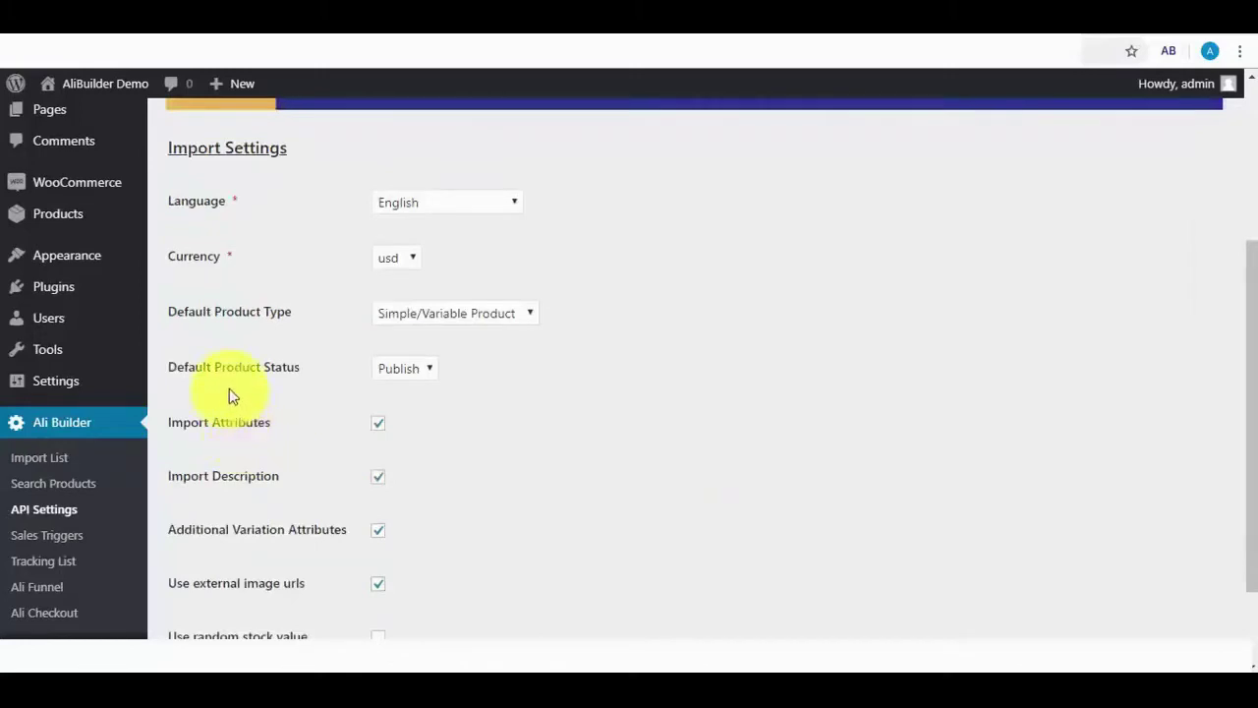
{"action": "left_click", "coordinate": [429, 377]}
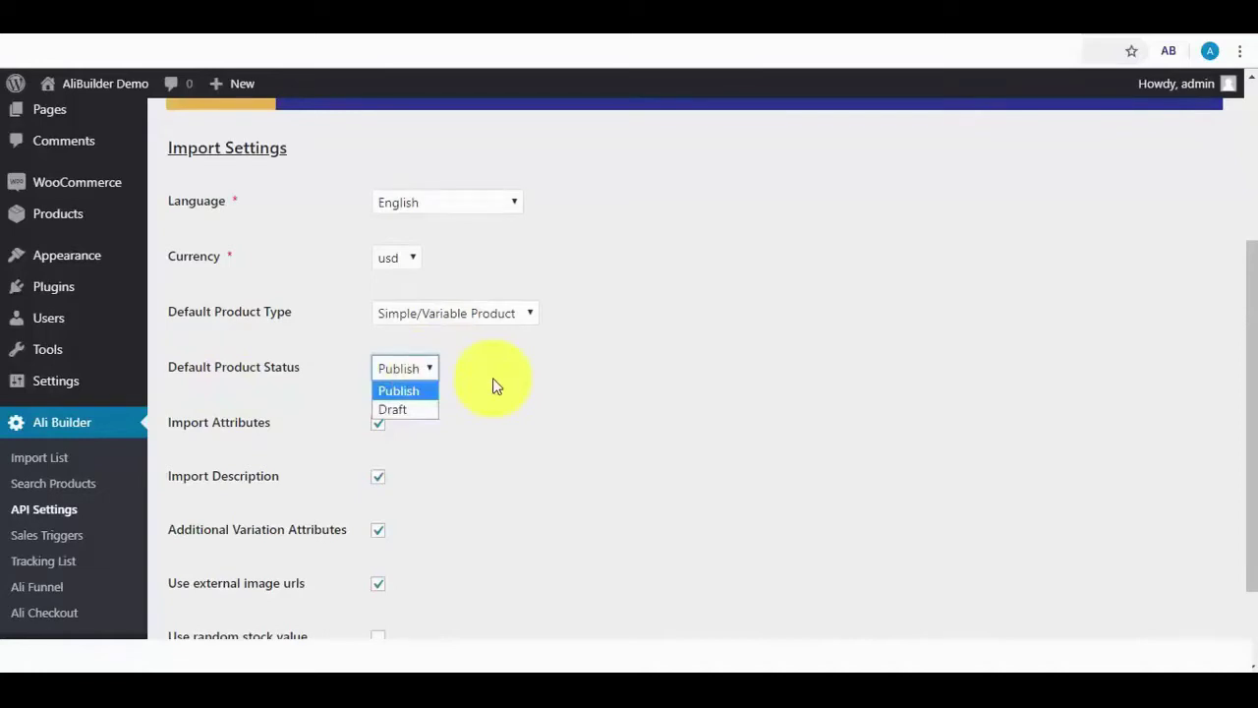
{"action": "scroll", "coordinate": [496, 386], "scroll_direction": "down", "scroll_amount": 1}
{"action": "left_click", "coordinate": [378, 346]}
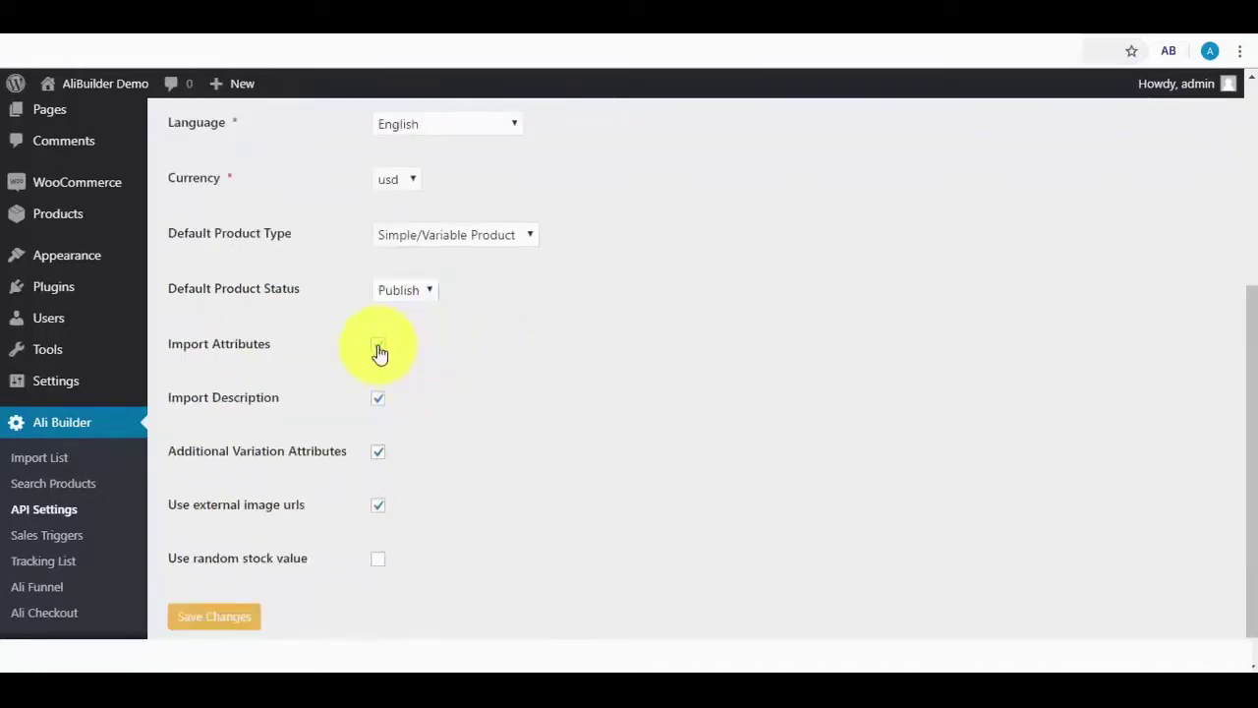
{"action": "left_click", "coordinate": [378, 346]}
{"action": "left_click", "coordinate": [380, 401]}
{"action": "left_click", "coordinate": [378, 401]}
{"action": "left_click", "coordinate": [383, 509]}
{"action": "scroll", "coordinate": [1235, 435], "scroll_direction": "down", "scroll_amount": 1}
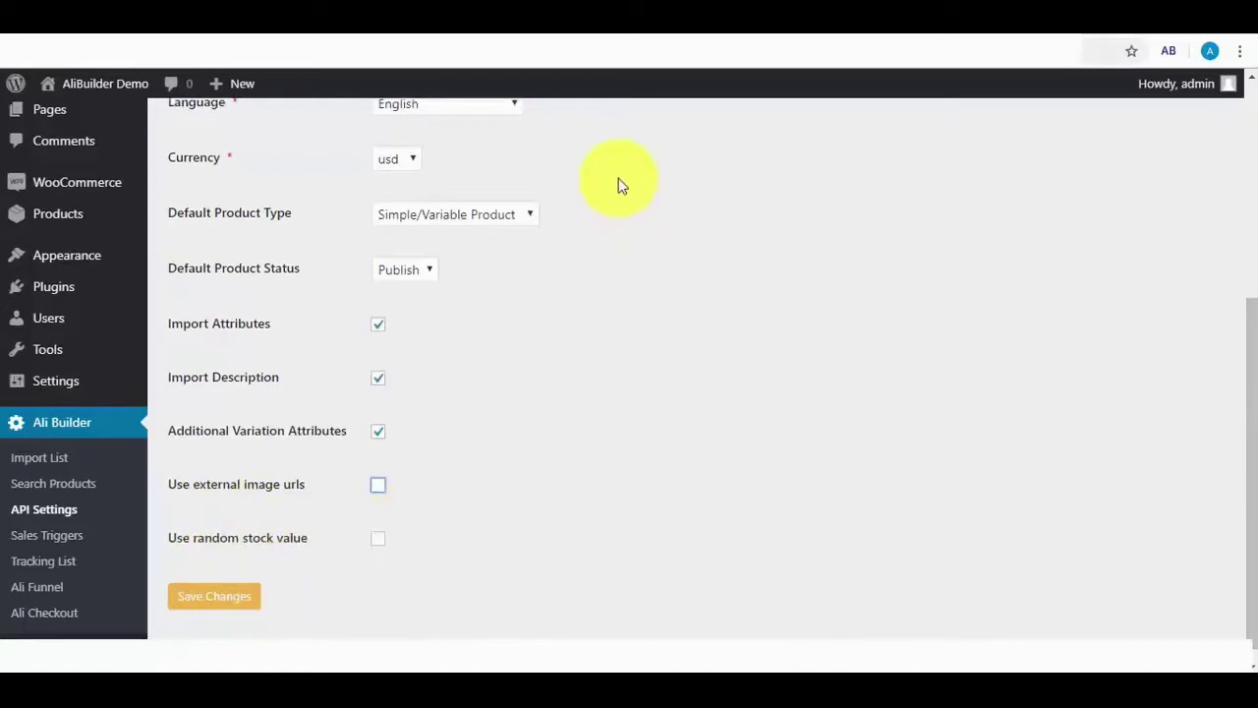
Step: Enable random stock values from 5 to 12 and save the import settings
{"action": "left_click", "coordinate": [379, 540]}
{"action": "scroll", "coordinate": [1243, 339], "scroll_direction": "down", "scroll_amount": 1}
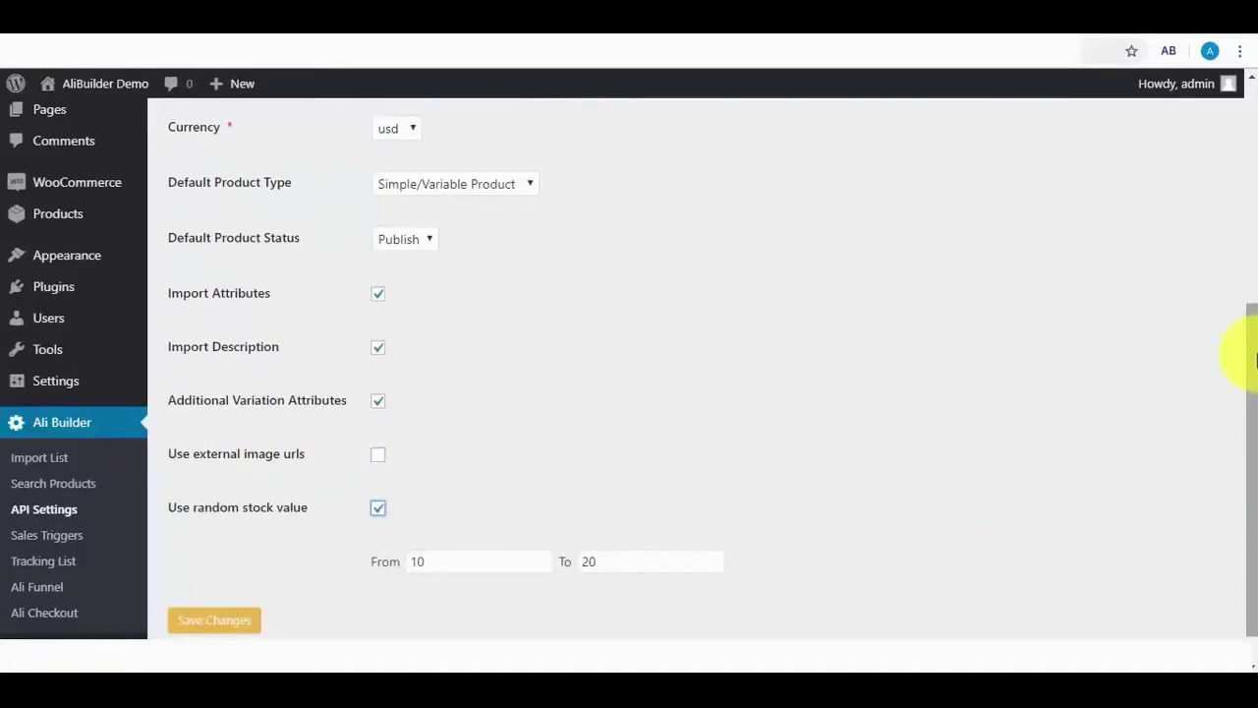
{"action": "left_click", "coordinate": [441, 560]}
{"action": "key", "text": "BackSpace"}
{"action": "key", "text": "BackSpace"}
{"action": "type", "text": "5"}
{"action": "double_click", "coordinate": [609, 556]}
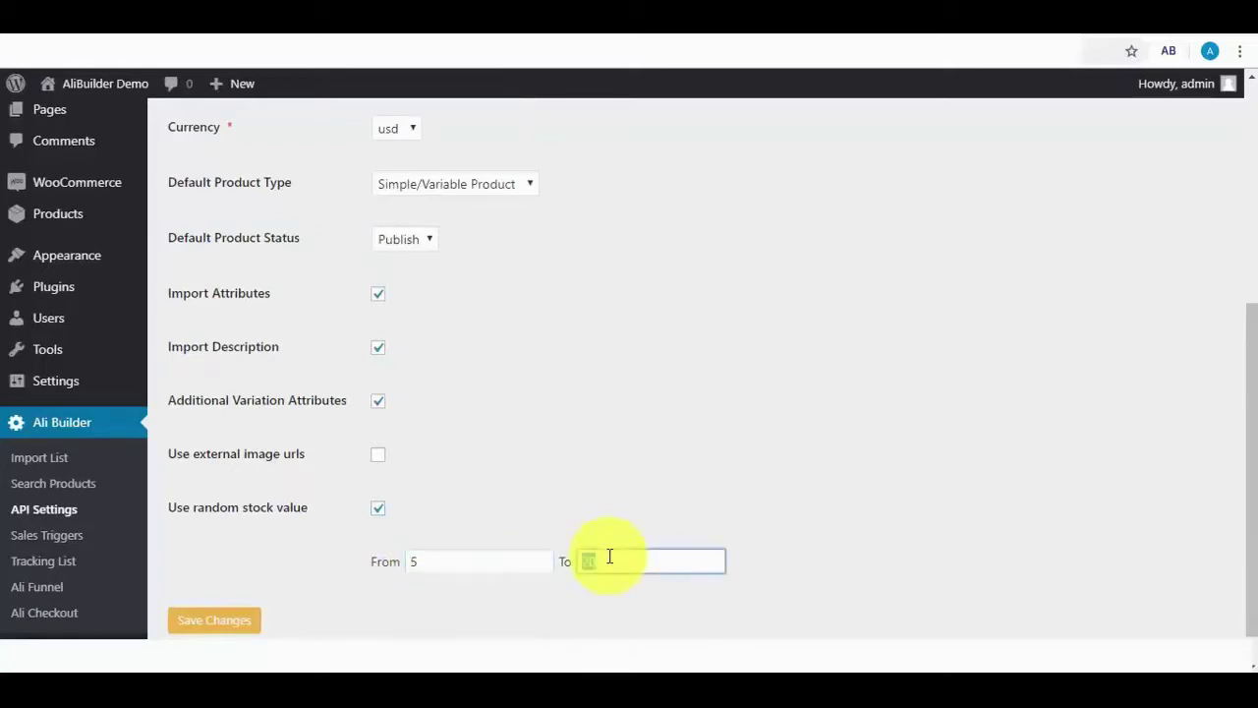
{"action": "type", "text": "12"}
{"action": "left_click", "coordinate": [207, 621]}
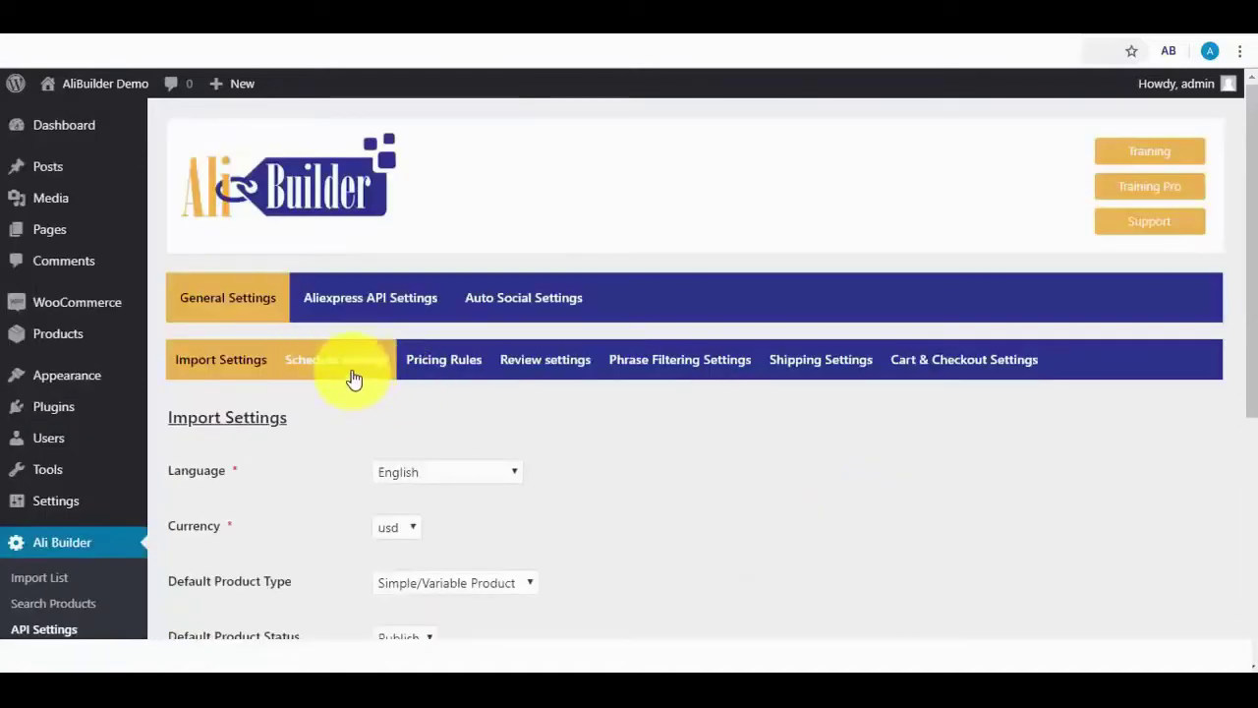
Step: In Schedule settings, mark unavailable products Out of stock, sync price and stock, and save
{"action": "left_click", "coordinate": [353, 381]}
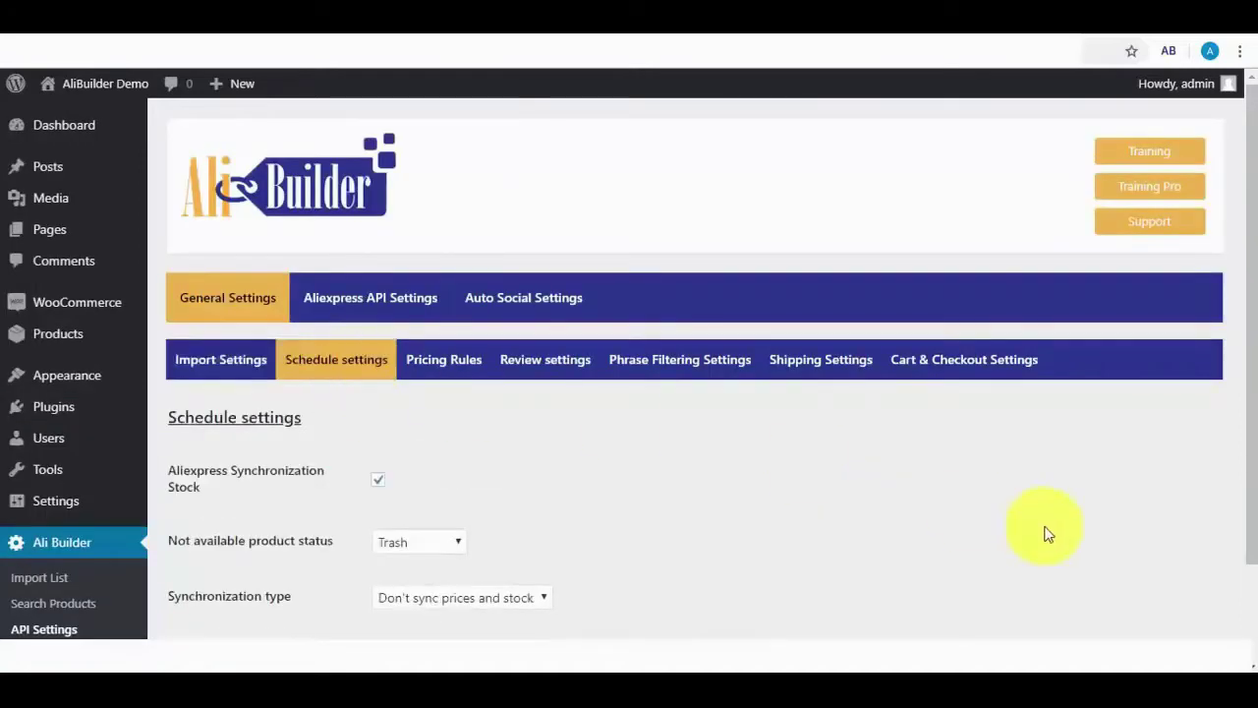
{"action": "scroll", "coordinate": [662, 370], "scroll_direction": "down", "scroll_amount": 2}
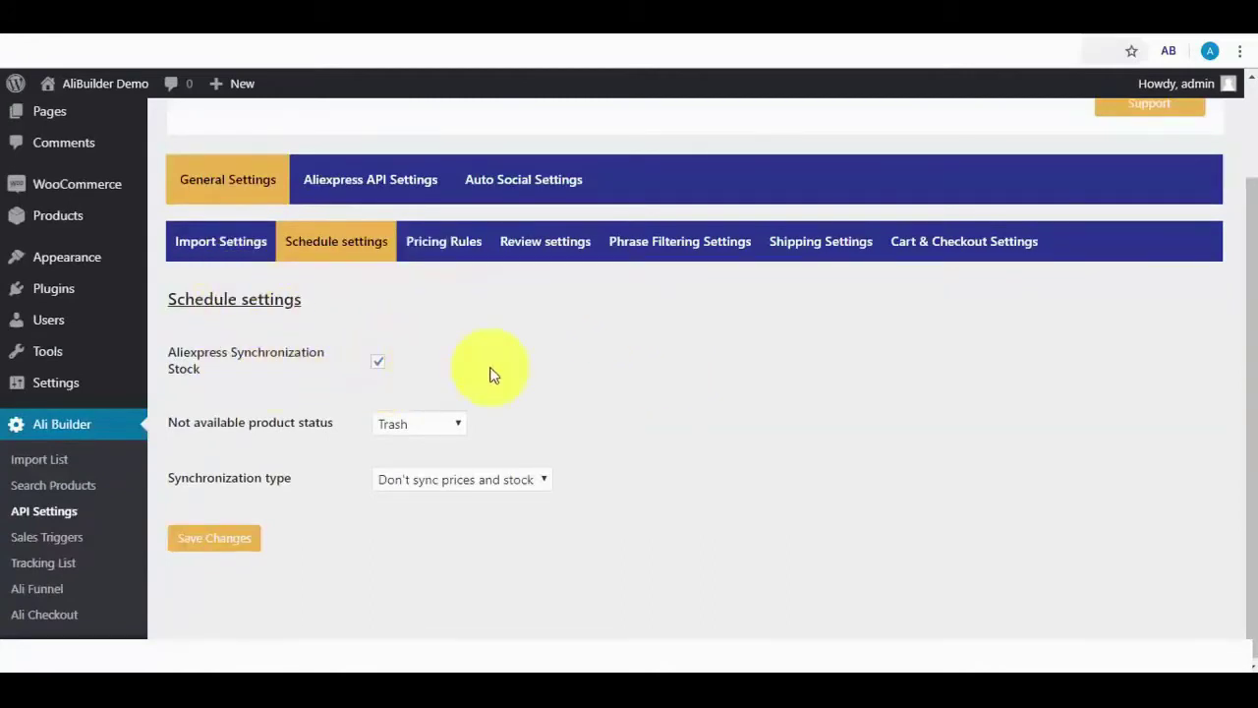
{"action": "left_click", "coordinate": [460, 425]}
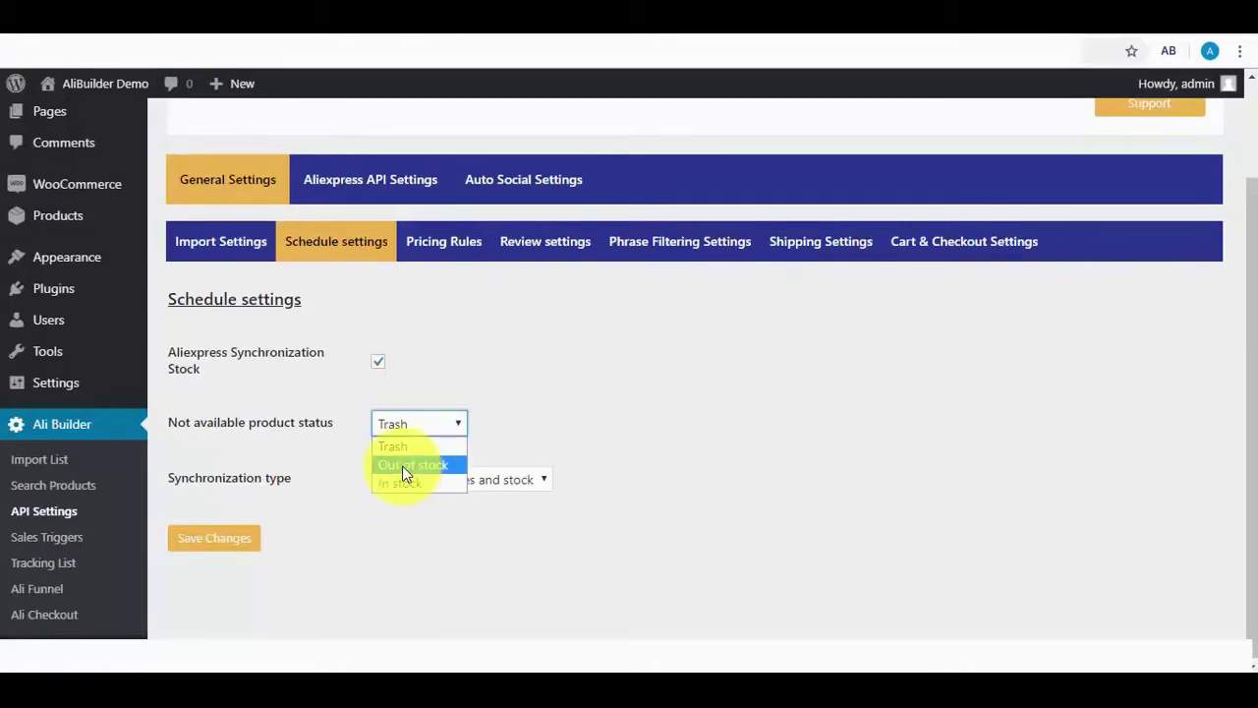
{"action": "left_click", "coordinate": [403, 466]}
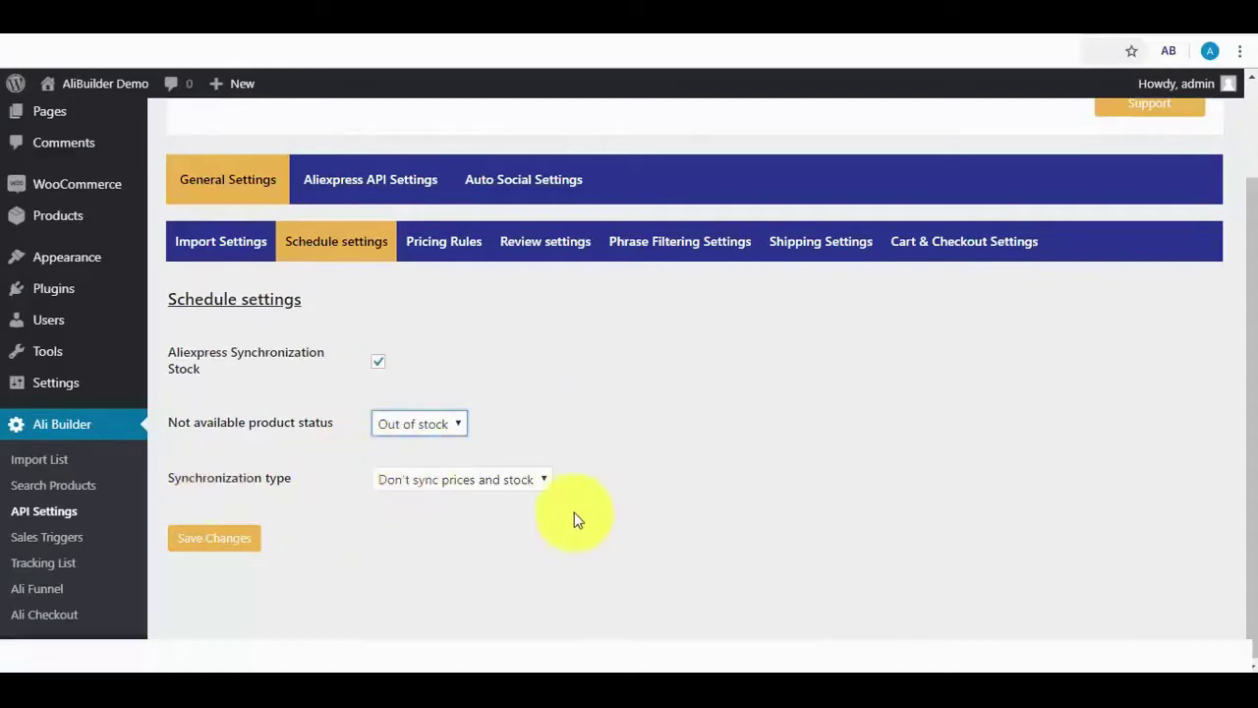
{"action": "left_click", "coordinate": [541, 481]}
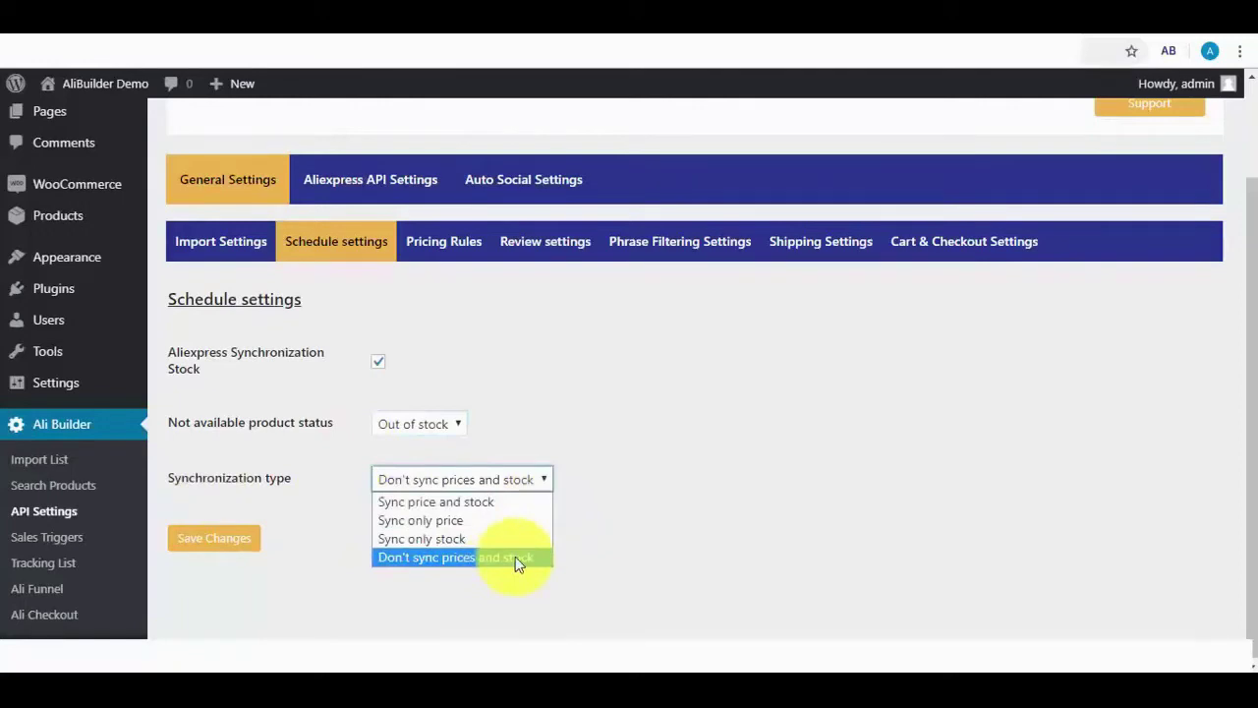
{"action": "left_click", "coordinate": [417, 503]}
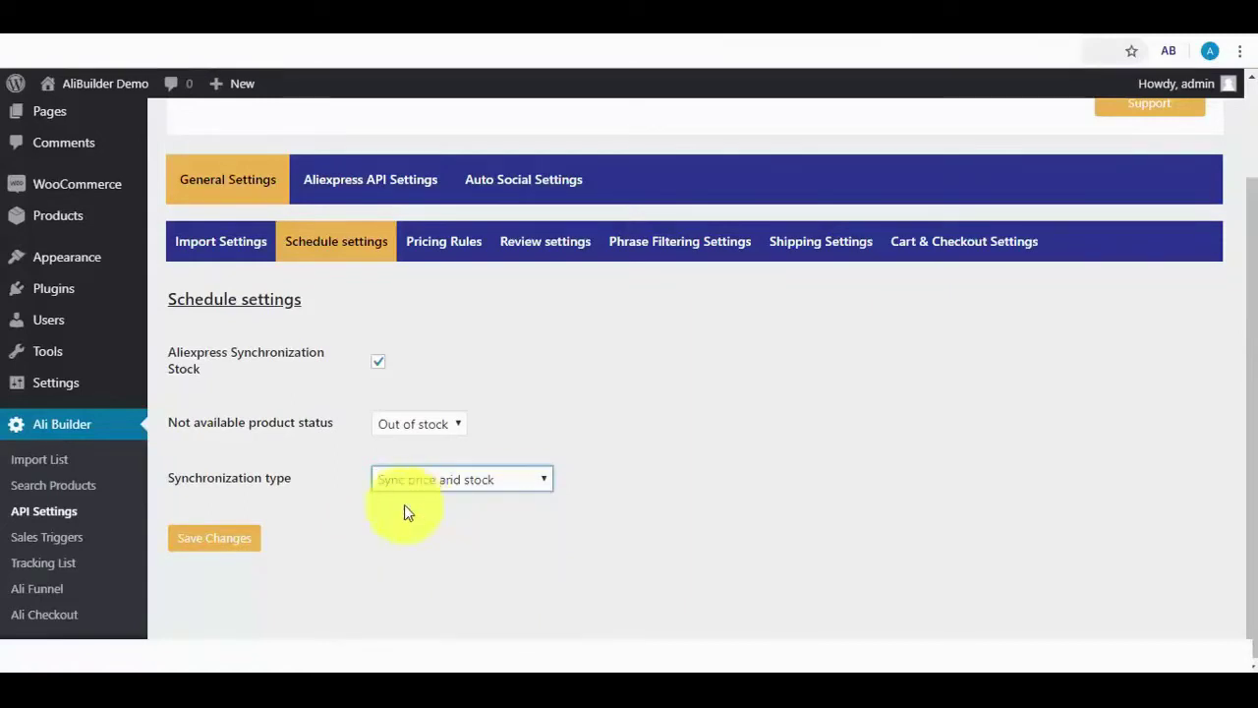
{"action": "left_click", "coordinate": [210, 540]}
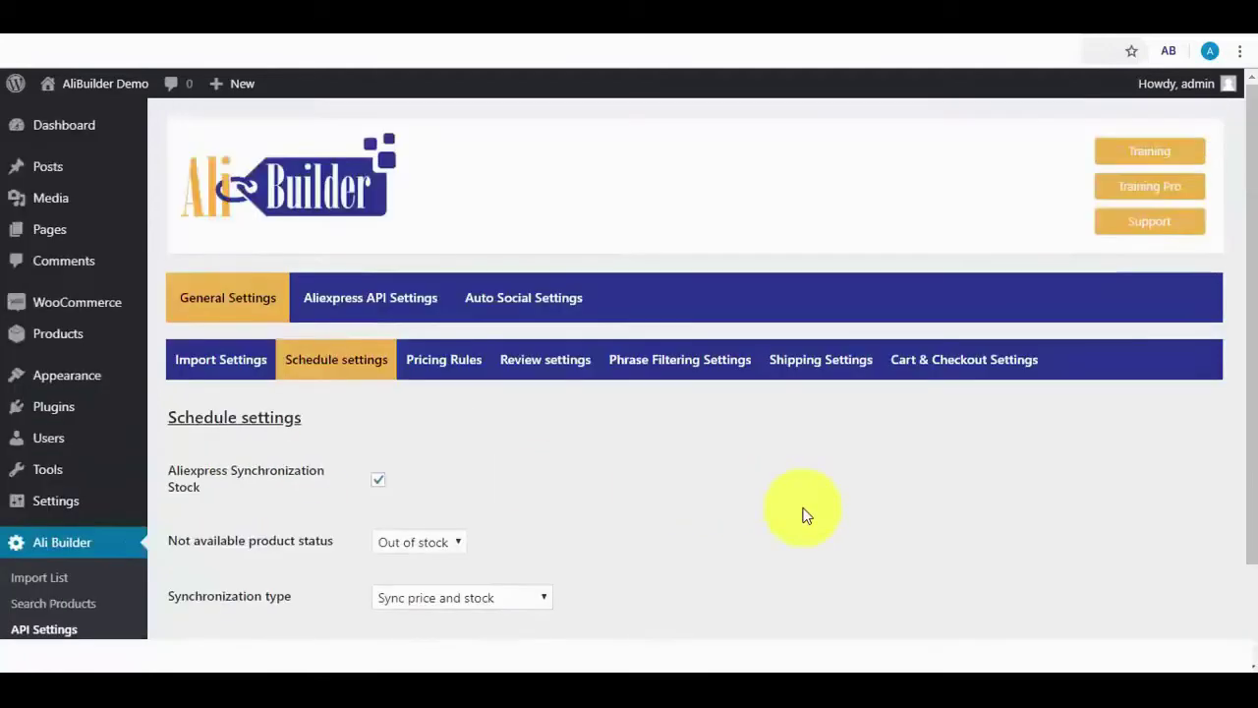
Step: Set the Pricing Rules new price to product cost multiplied by 3
{"action": "left_click", "coordinate": [449, 371]}
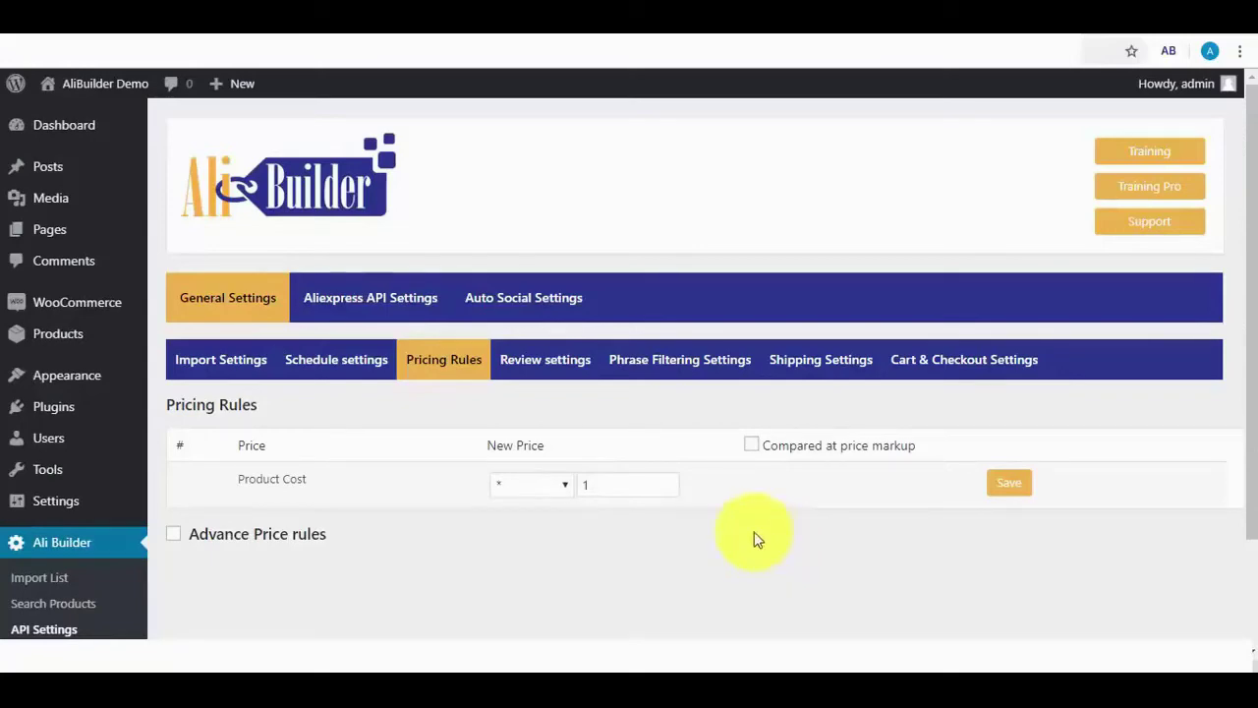
{"action": "left_click", "coordinate": [564, 486]}
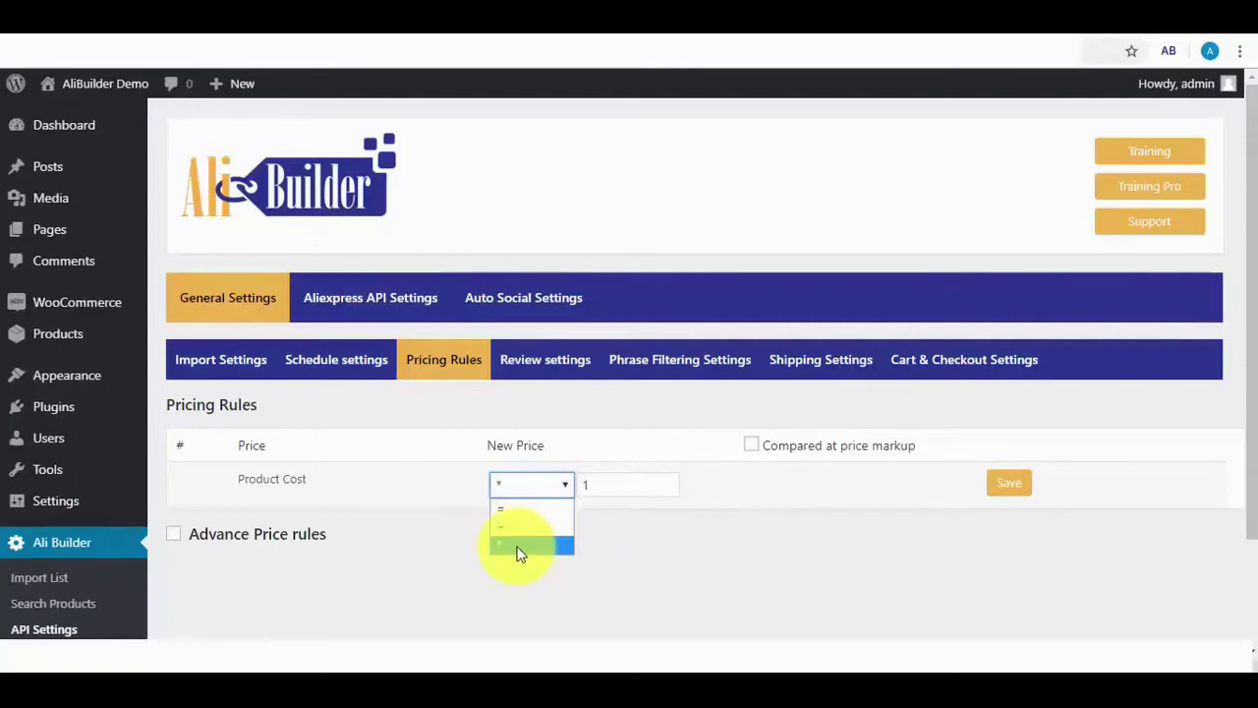
{"action": "left_click", "coordinate": [518, 553]}
{"action": "double_click", "coordinate": [601, 489]}
{"action": "type", "text": "3"}
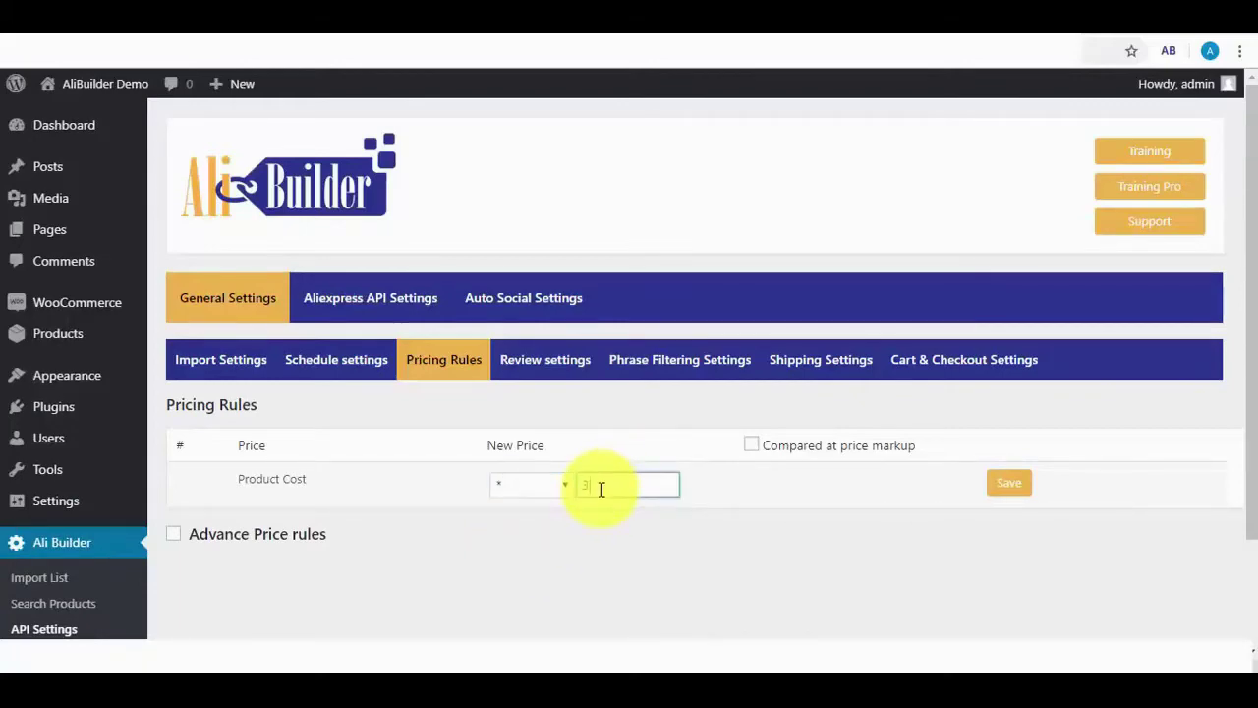
{"action": "left_click", "coordinate": [251, 22]}
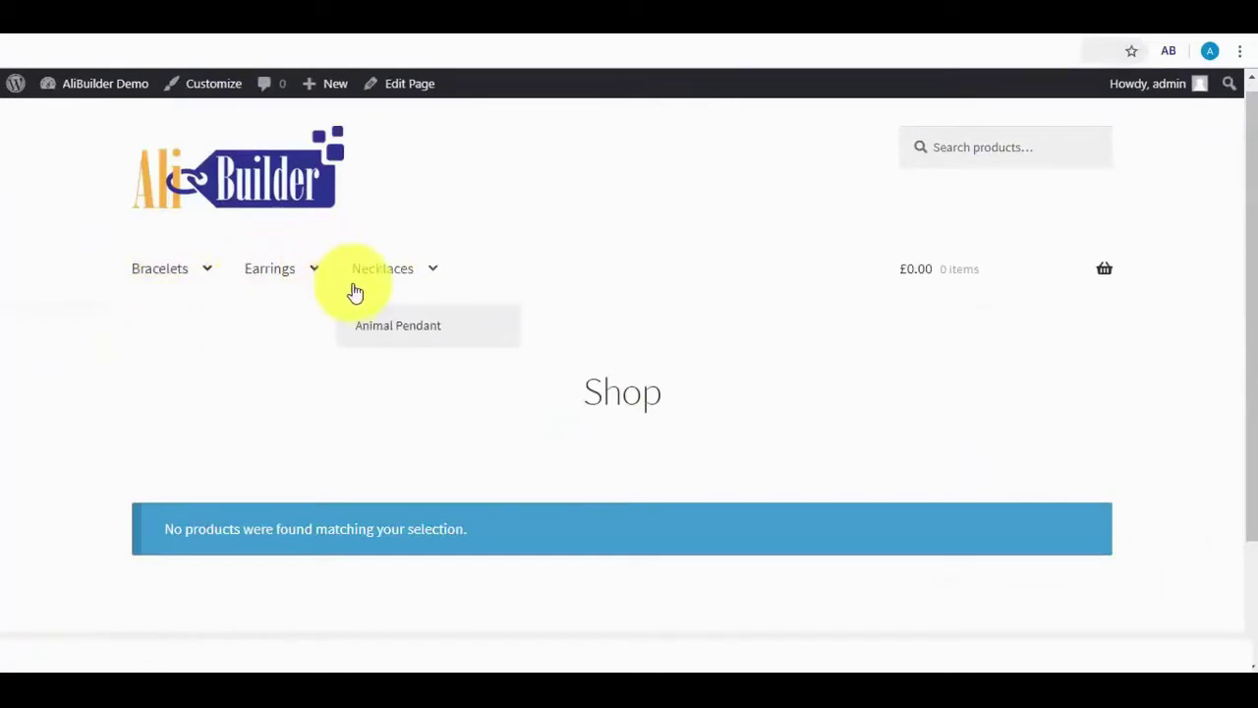
{"action": "key", "text": "ctrl+Tab"}
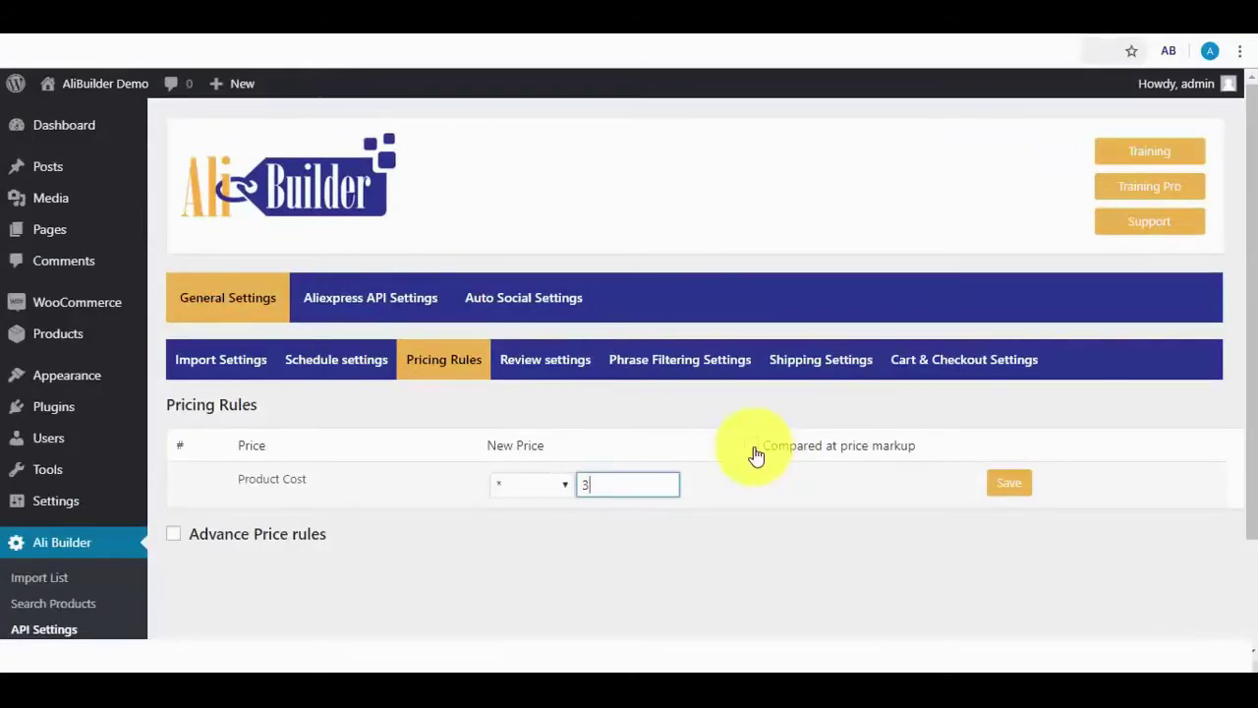
Step: Enable the compared-at price markup with a value of 7
{"action": "left_click", "coordinate": [753, 447]}
{"action": "double_click", "coordinate": [804, 482]}
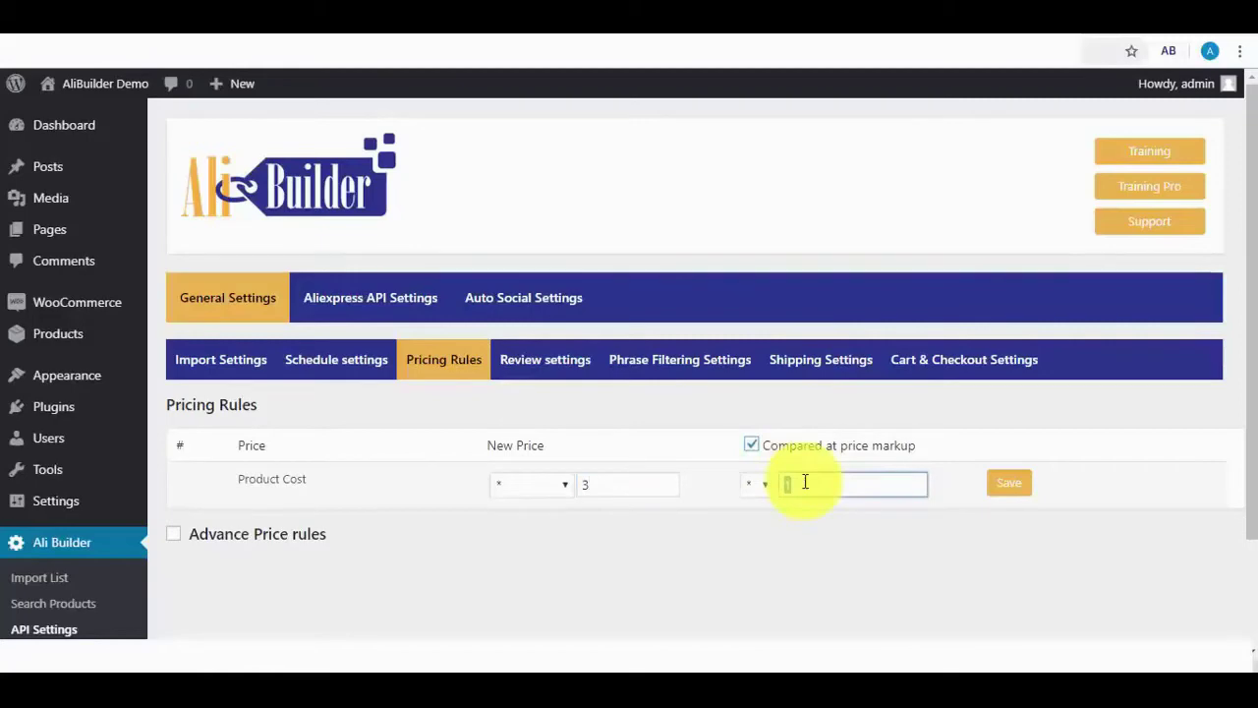
{"action": "type", "text": "7"}
{"action": "left_click", "coordinate": [251, 542]}
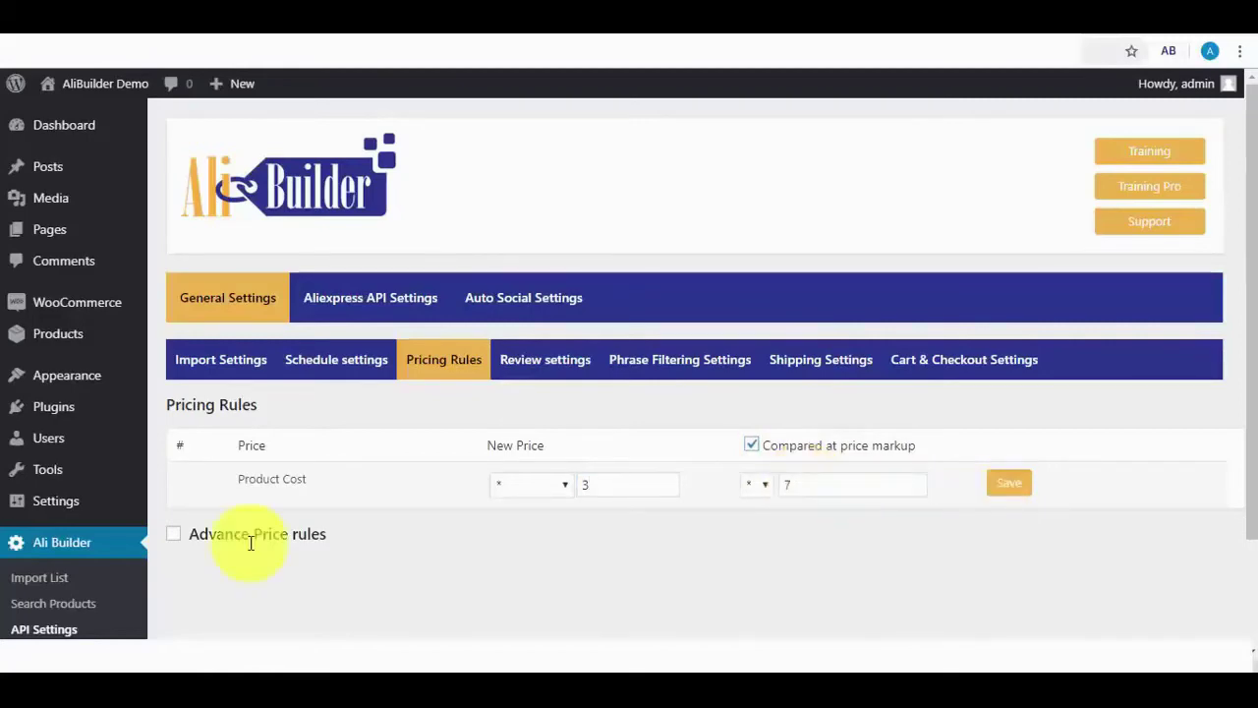
Step: Tick Advance Price rules and scroll to the empty Setup Pricing rule row
{"action": "left_click", "coordinate": [180, 544]}
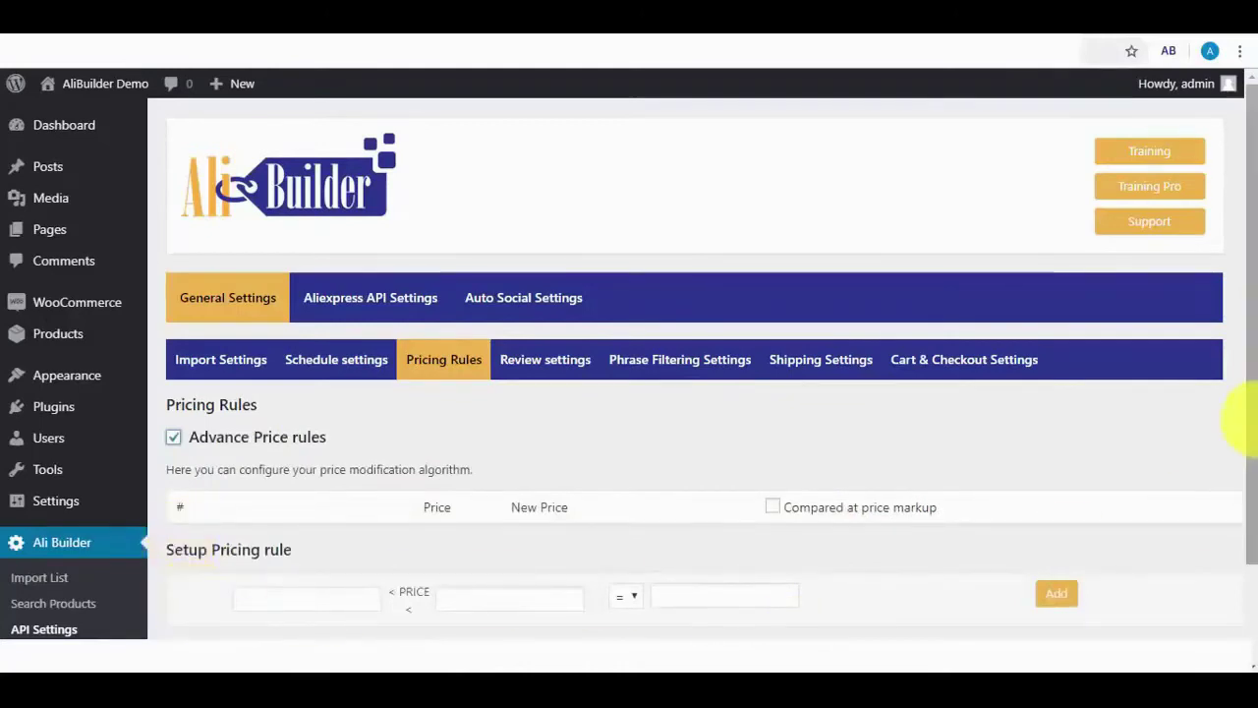
{"action": "left_click_drag", "start_coordinate": [1246, 432], "coordinate": [1246, 497]}
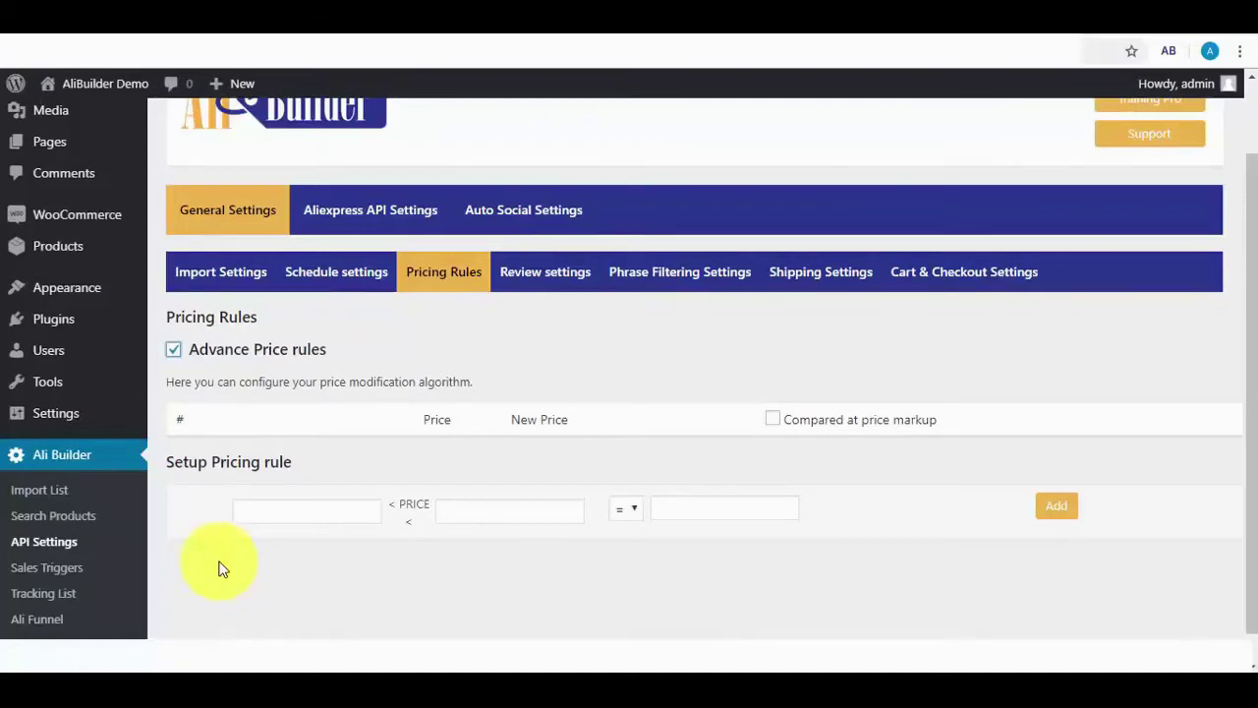
Step: Untick Advance Price rules and look through the Review settings options
{"action": "left_click", "coordinate": [173, 350]}
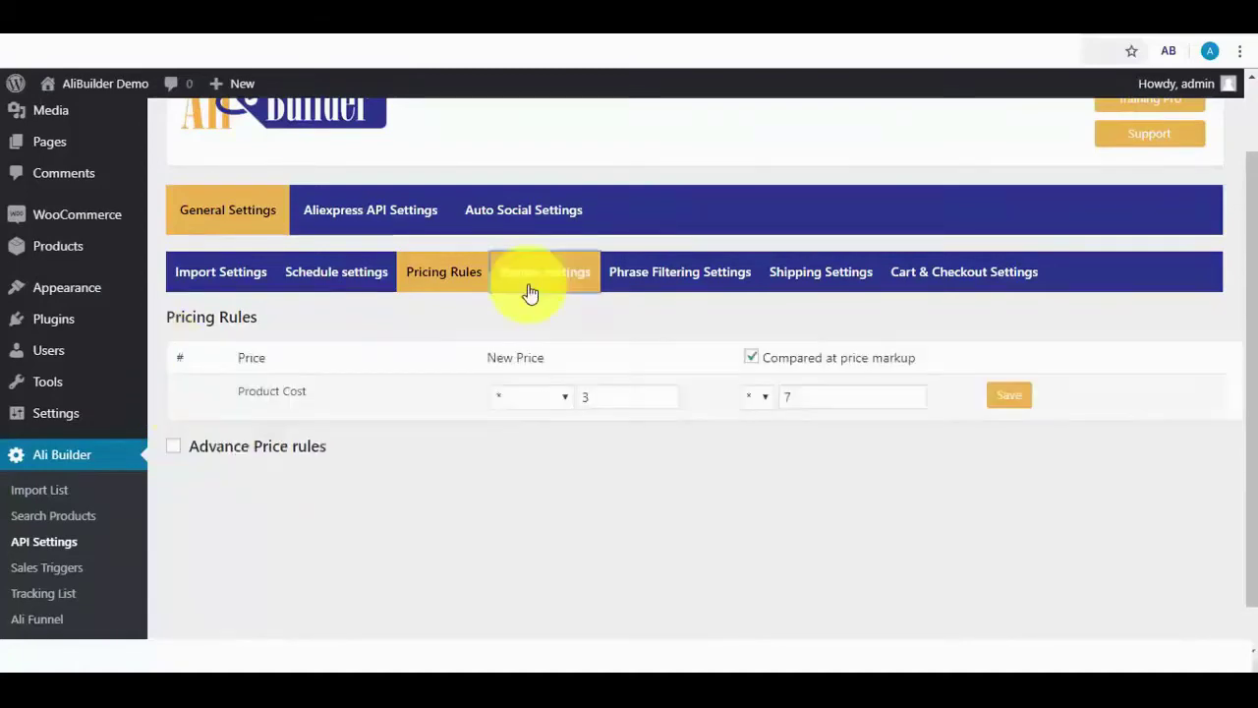
{"action": "left_click", "coordinate": [529, 292]}
{"action": "left_click_drag", "start_coordinate": [1250, 295], "coordinate": [1250, 362]}
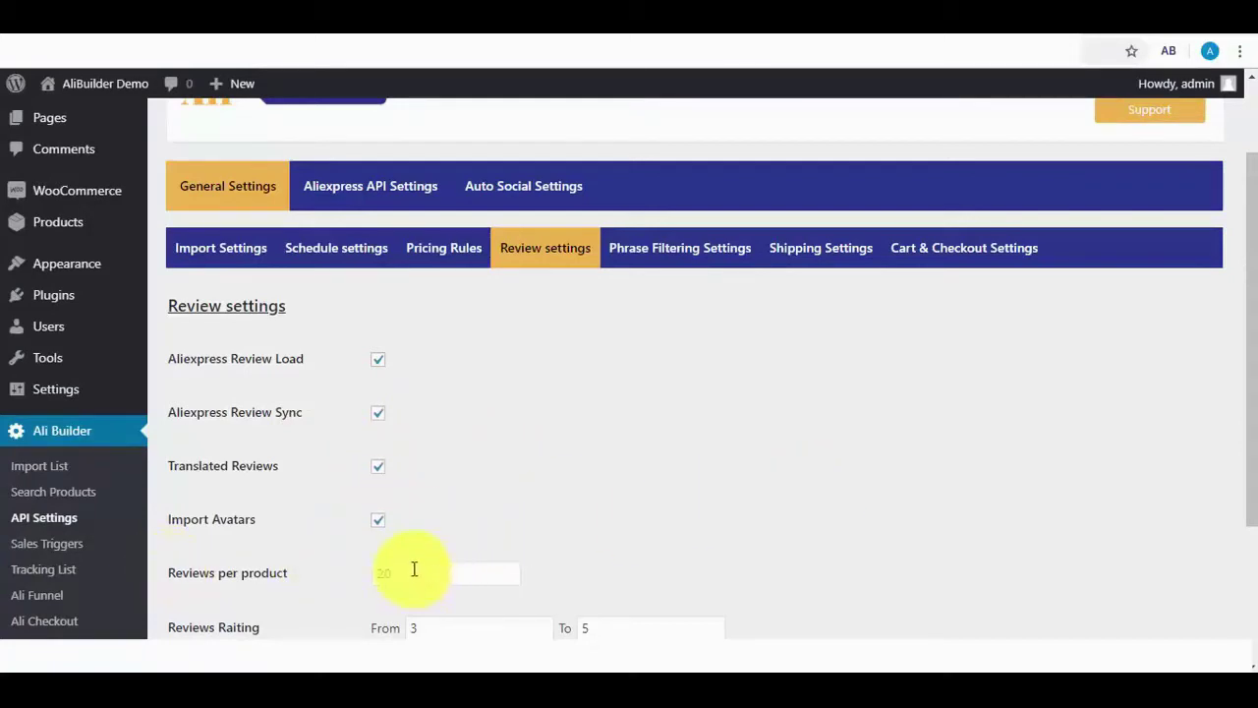
{"action": "left_click_drag", "start_coordinate": [1250, 407], "coordinate": [1250, 446]}
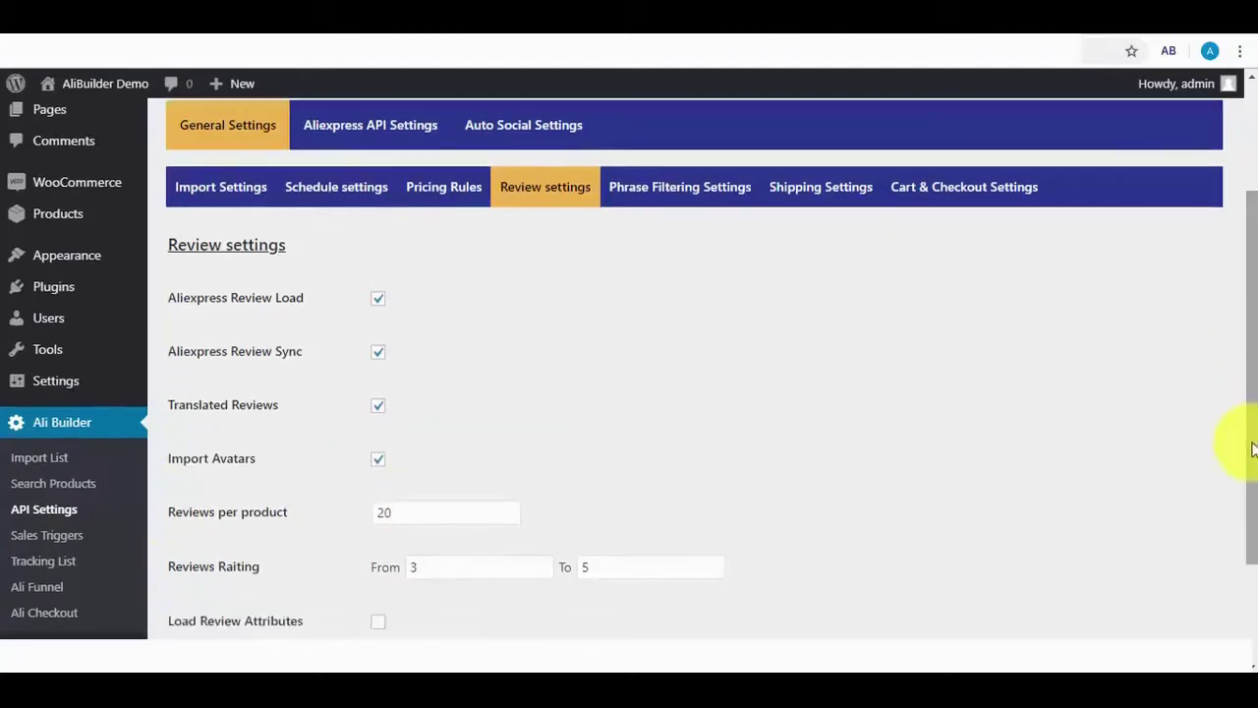
Step: Set 50 reviews per product with a minimum review rating of 4
{"action": "double_click", "coordinate": [402, 518]}
{"action": "type", "text": "50"}
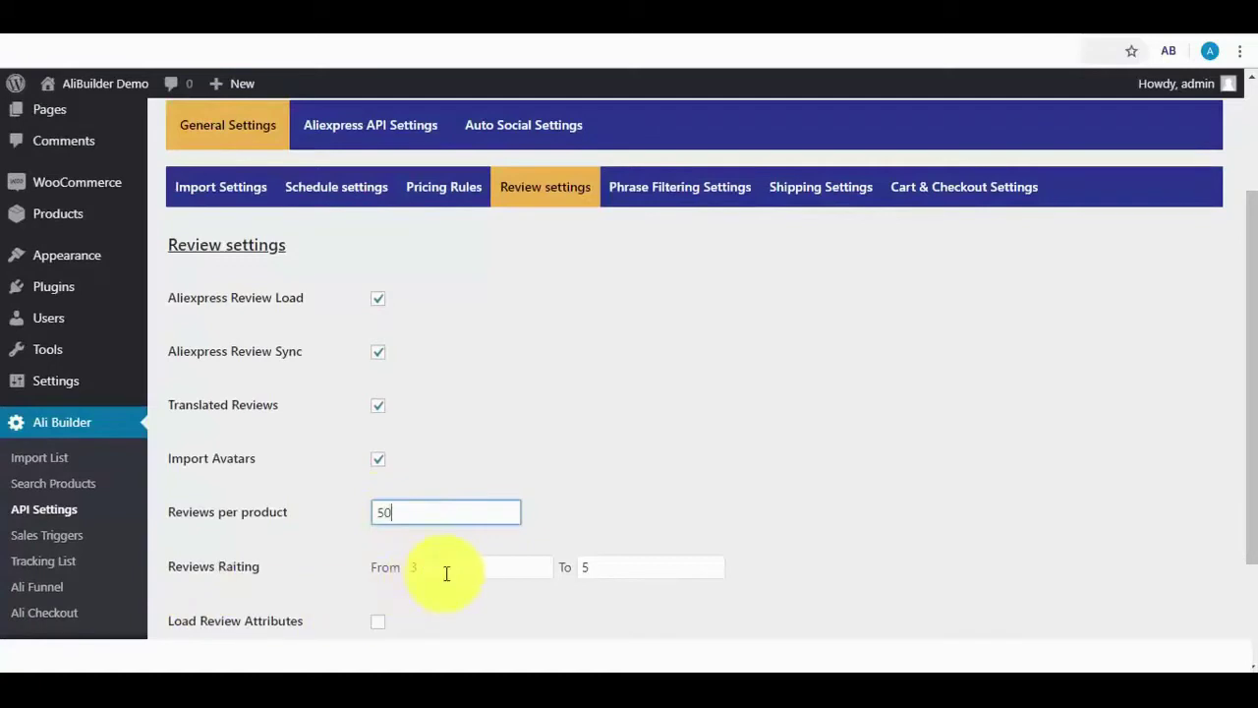
{"action": "double_click", "coordinate": [446, 573]}
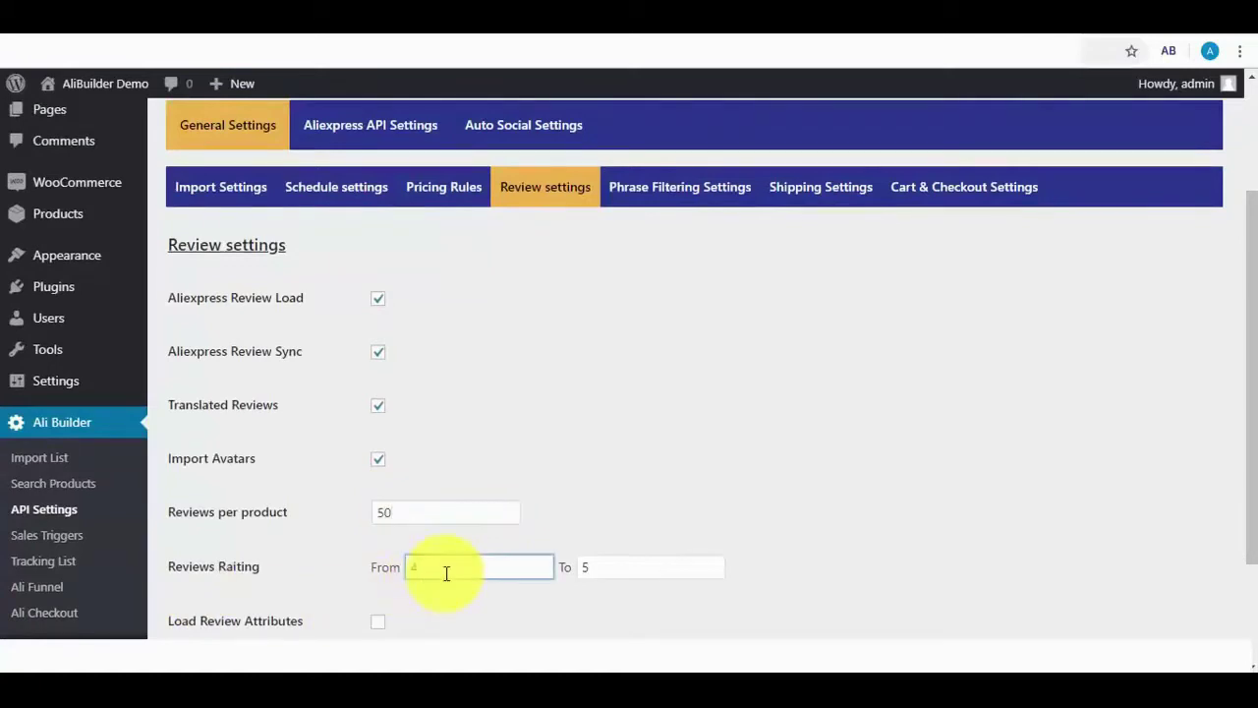
{"action": "type", "text": "4"}
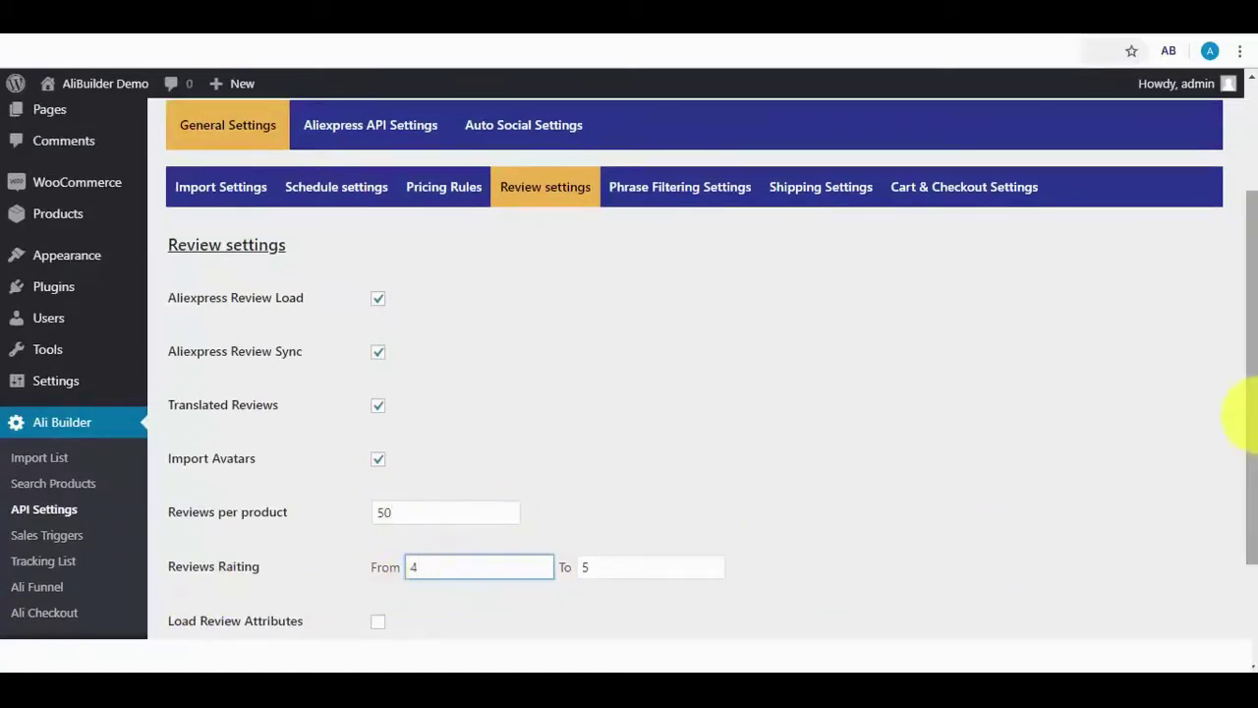
{"action": "left_click_drag", "start_coordinate": [1243, 416], "coordinate": [1250, 472]}
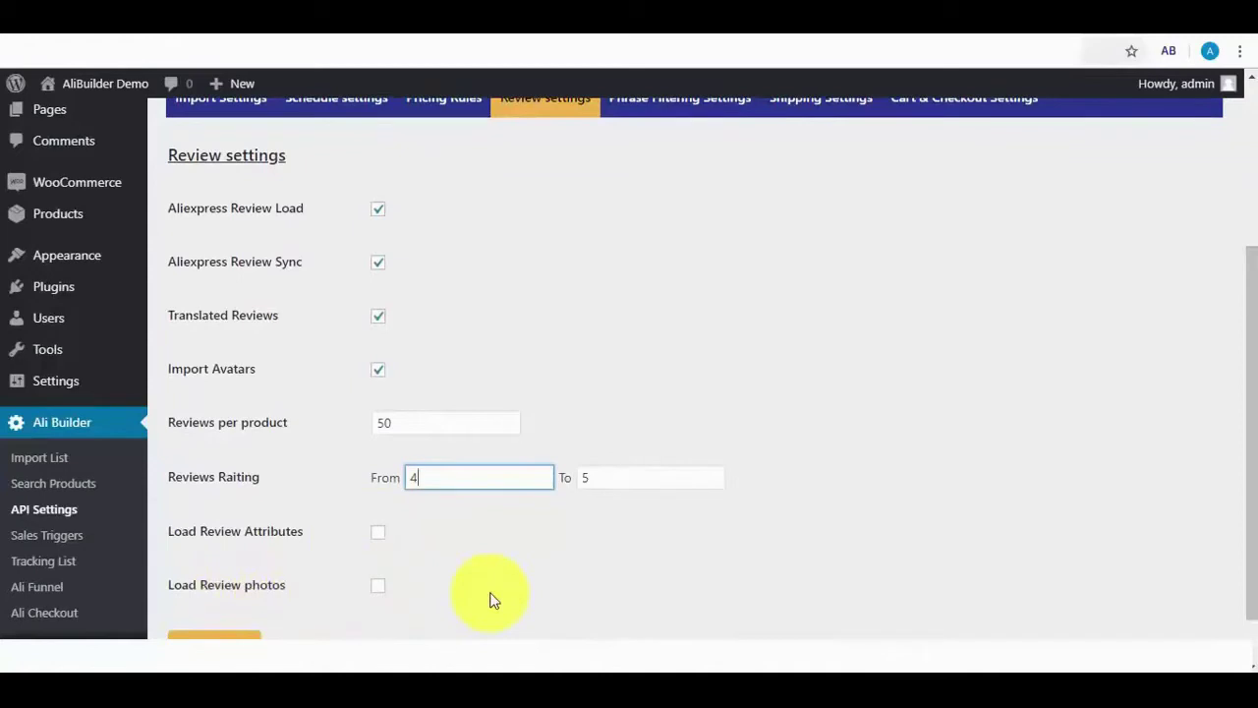
Step: View the Phrase Filtering Settings tab, then switch to the AliExpress storefront tab
{"action": "scroll", "coordinate": [590, 491], "scroll_direction": "up", "scroll_amount": 5}
{"action": "left_click", "coordinate": [677, 364]}
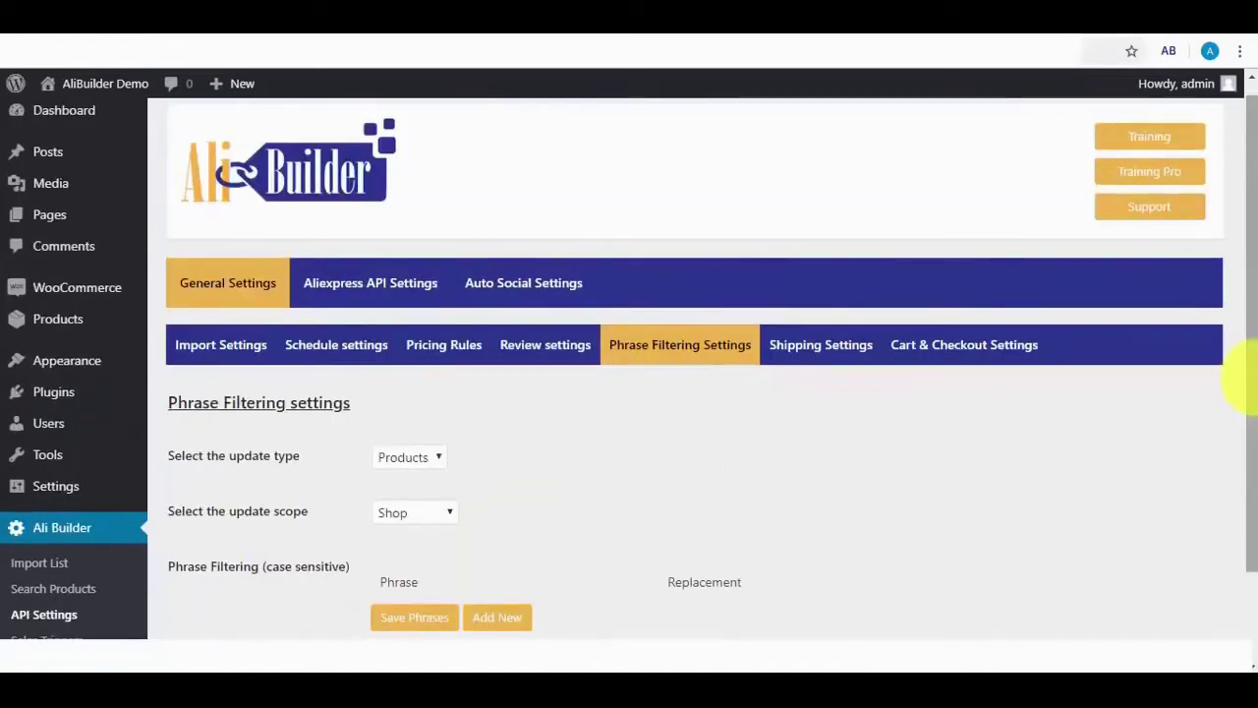
{"action": "left_click", "coordinate": [393, 24]}
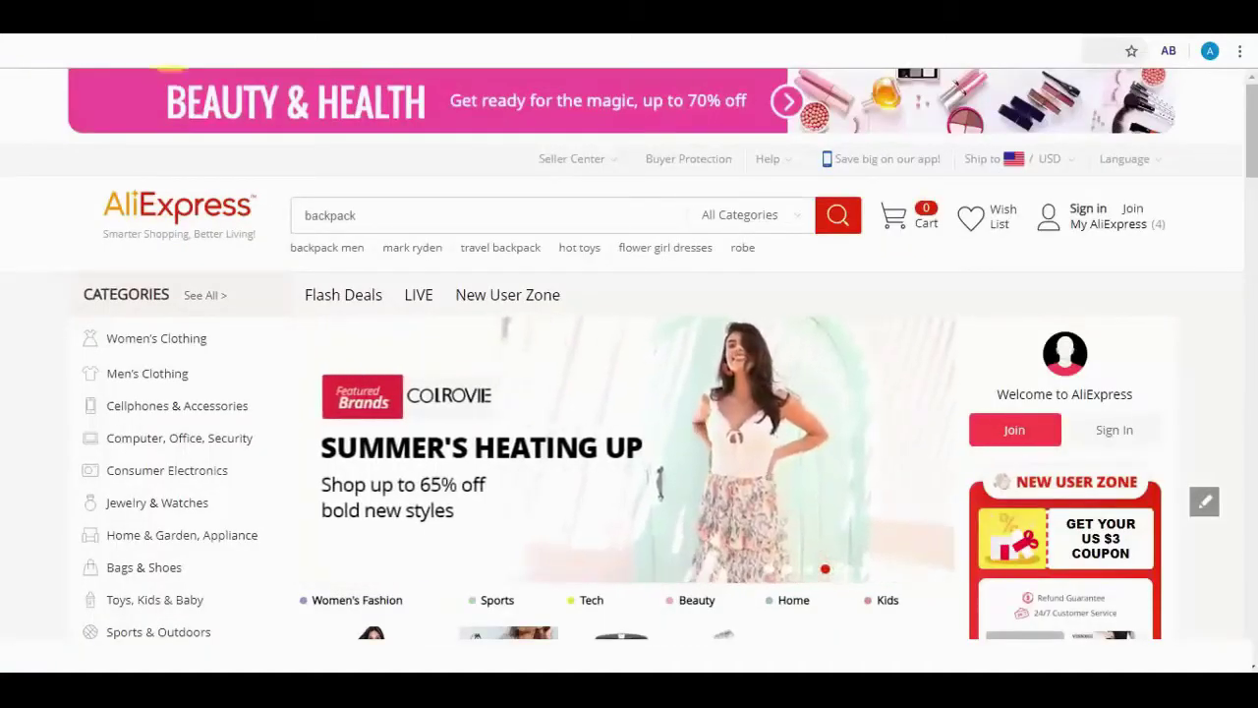
Step: Switch back to the WordPress tab showing the empty Phrase Filtering settings
{"action": "left_click", "coordinate": [246, 20]}
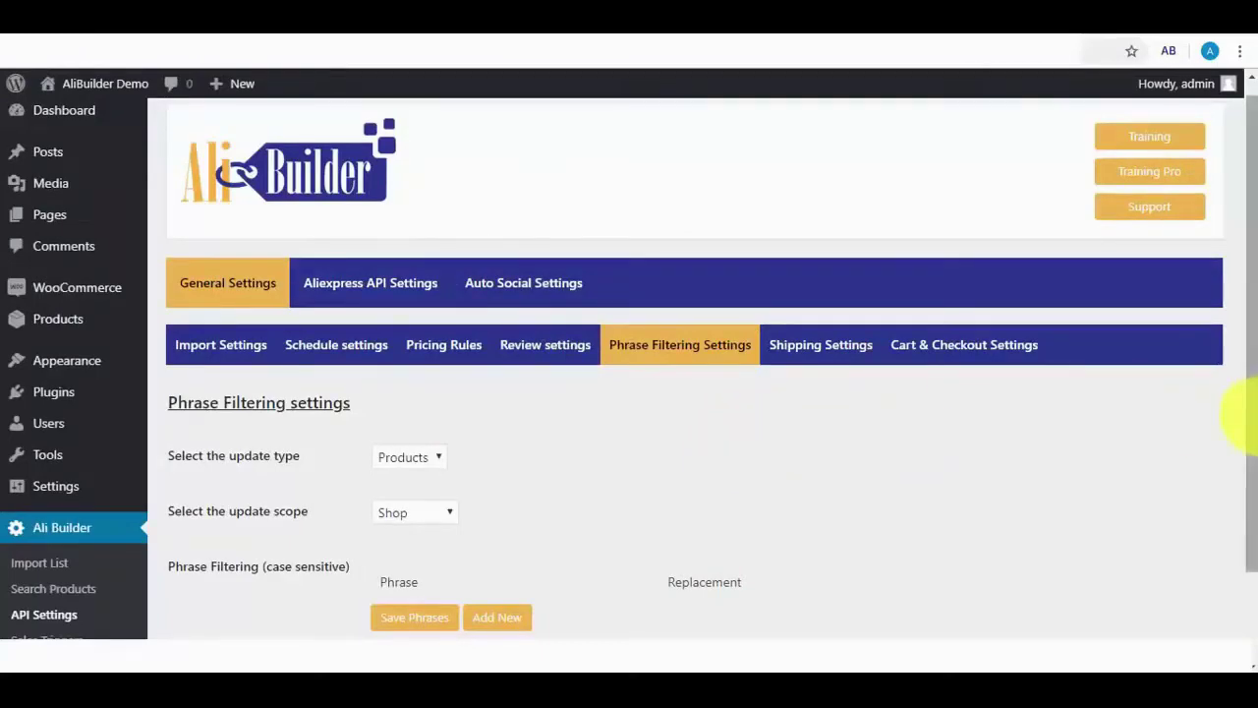
Step: Set both the phrase filter update type and update scope to Both
{"action": "scroll", "coordinate": [1249, 413], "scroll_direction": "down", "scroll_amount": 1}
{"action": "left_click", "coordinate": [405, 418]}
{"action": "left_click", "coordinate": [392, 475]}
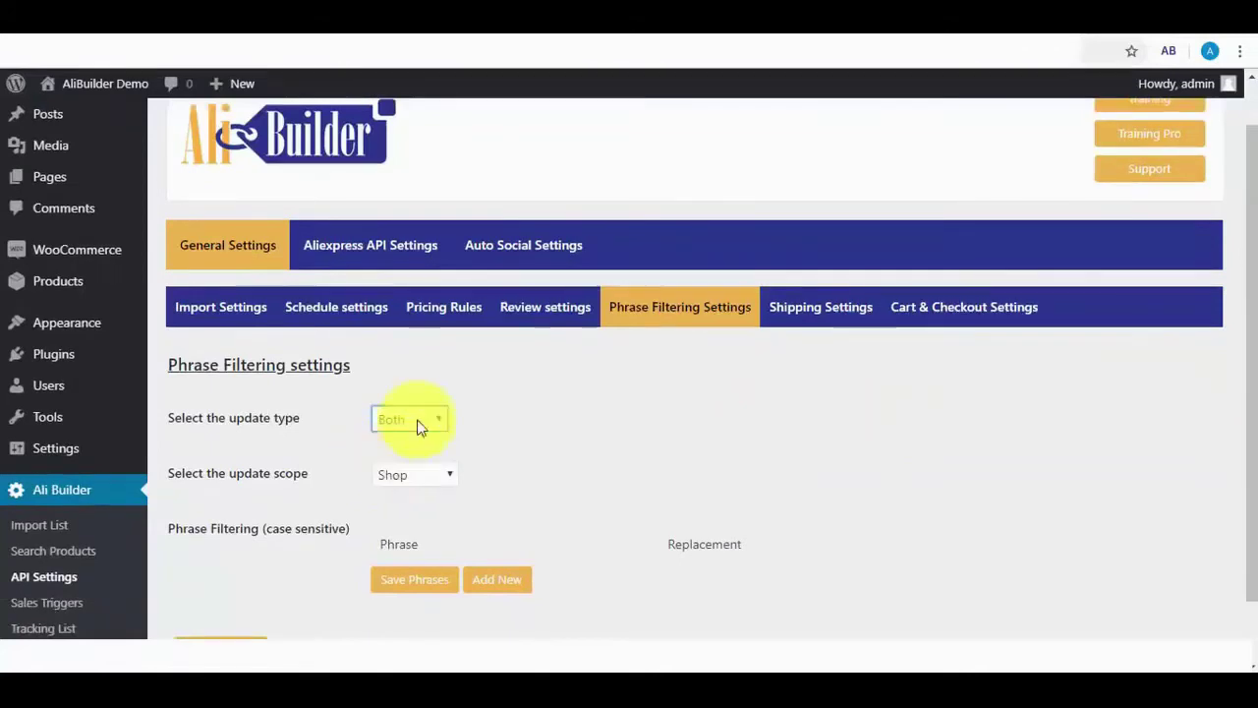
{"action": "left_click", "coordinate": [440, 476]}
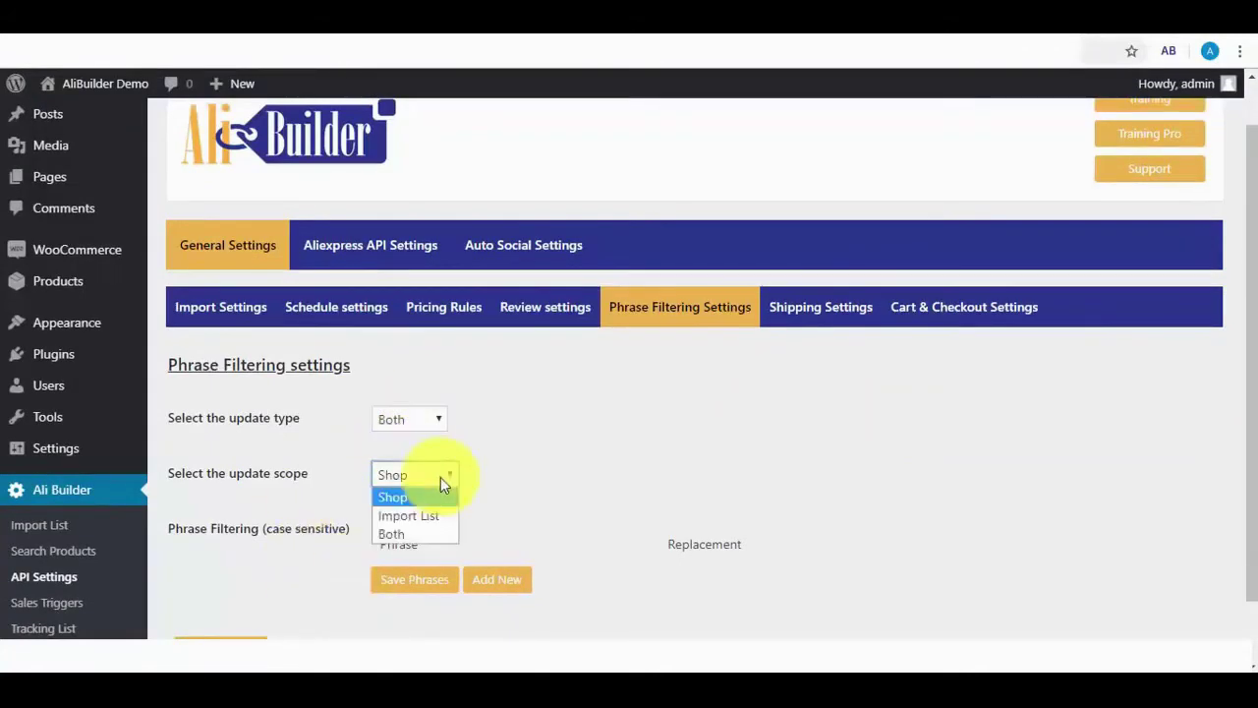
{"action": "left_click", "coordinate": [406, 533]}
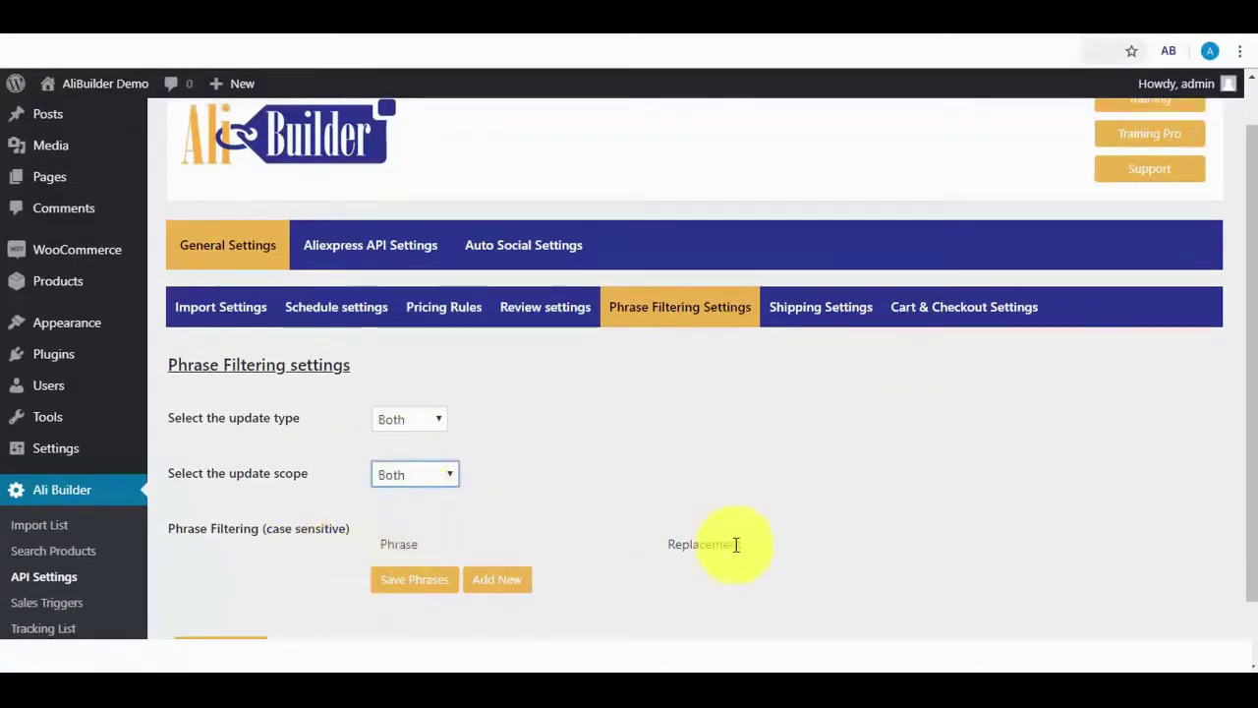
Step: Add phrase rules replacing AliExpress with AliBuilder and Dropshipping with Free Shipping
{"action": "scroll", "coordinate": [497, 492], "scroll_direction": "down", "scroll_amount": 1}
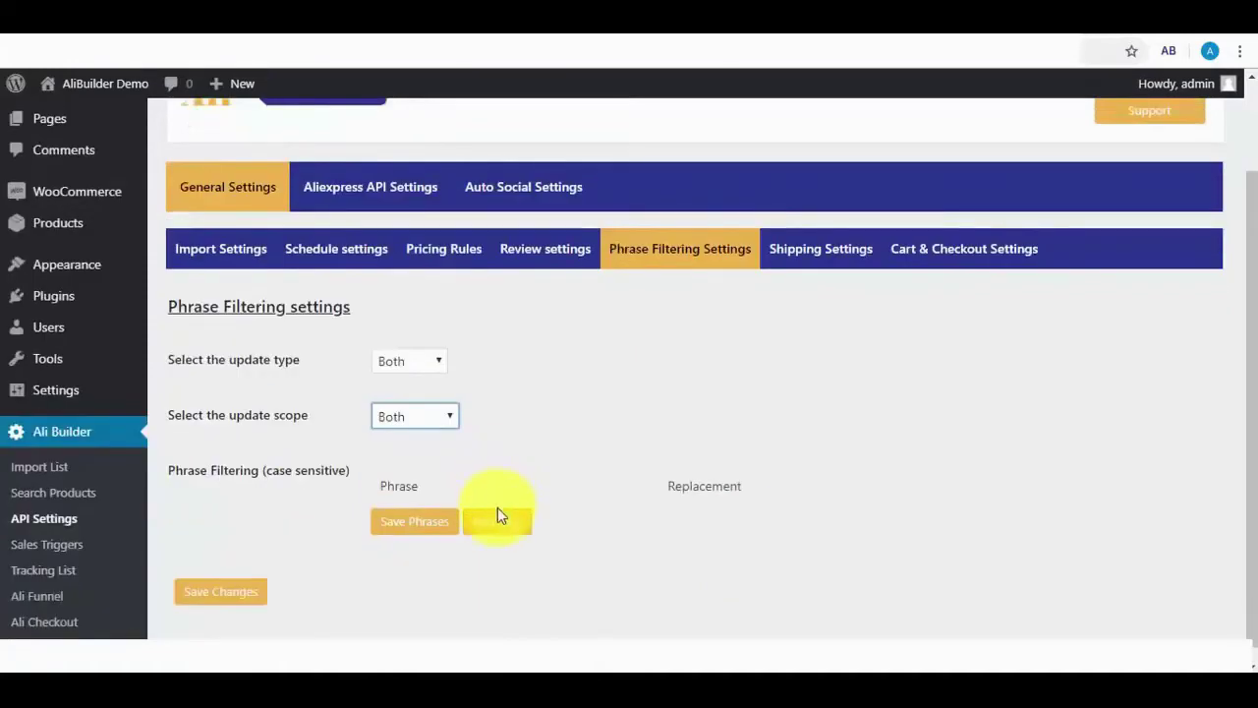
{"action": "left_click", "coordinate": [497, 521]}
{"action": "left_click", "coordinate": [429, 530]}
{"action": "type", "text": "Ali"}
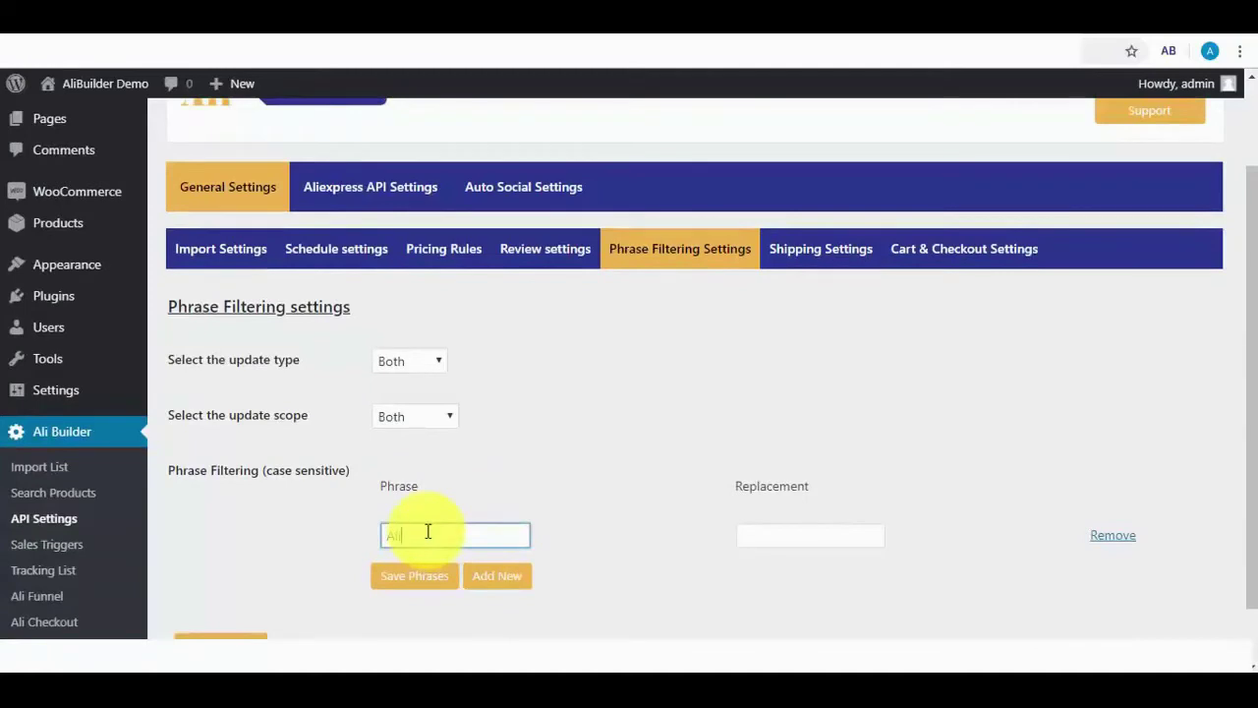
{"action": "type", "text": "Express"}
{"action": "left_click", "coordinate": [770, 542]}
{"action": "type", "text": "AliBuilder"}
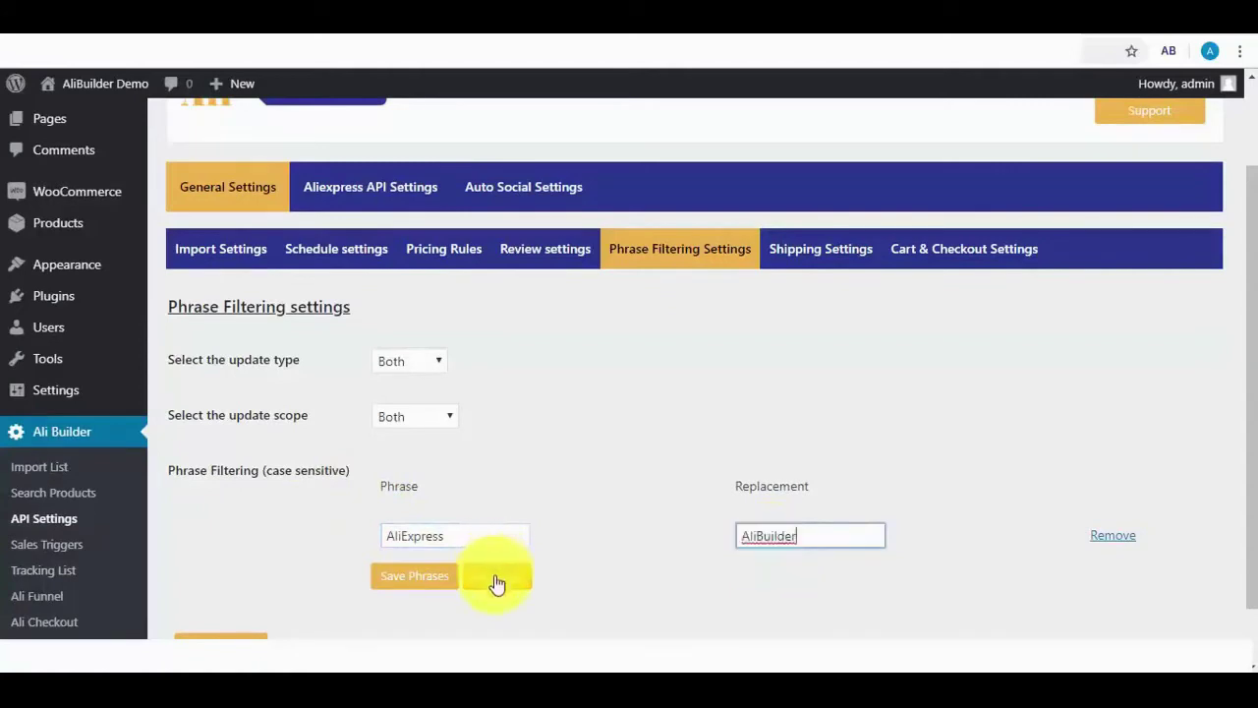
{"action": "left_click", "coordinate": [495, 576]}
{"action": "left_click", "coordinate": [413, 589]}
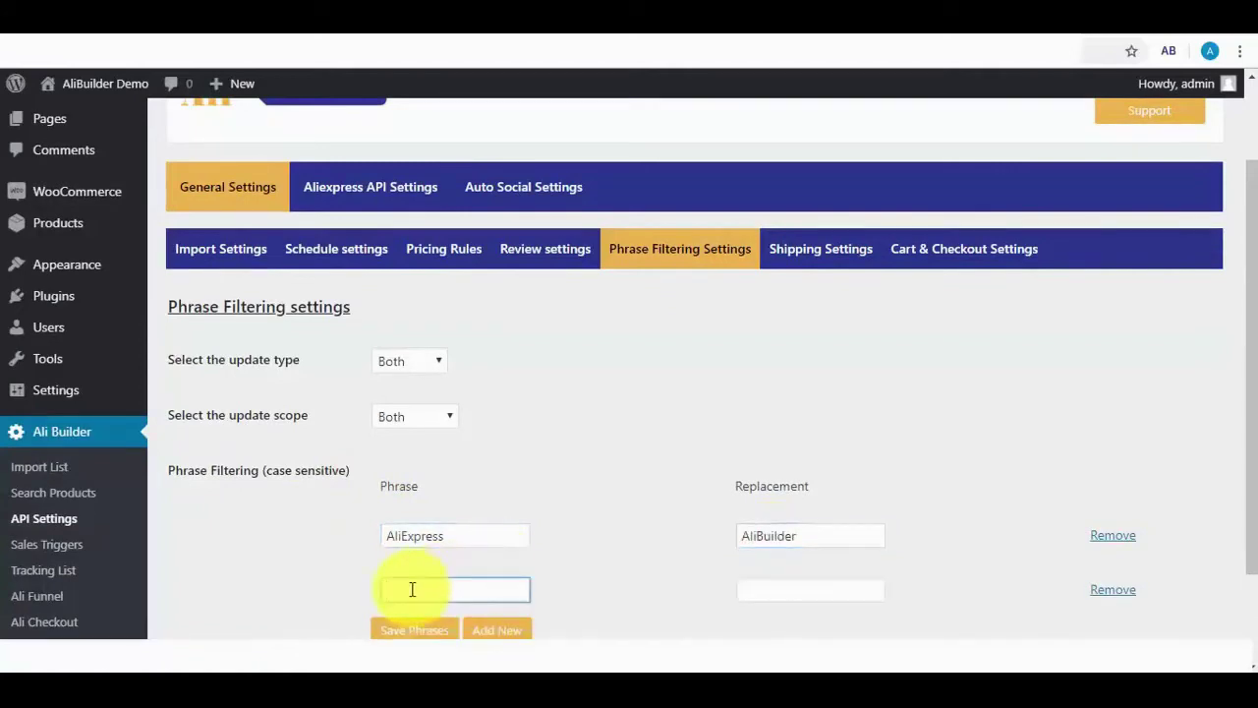
{"action": "type", "text": "Dropshipping"}
{"action": "left_click", "coordinate": [776, 589]}
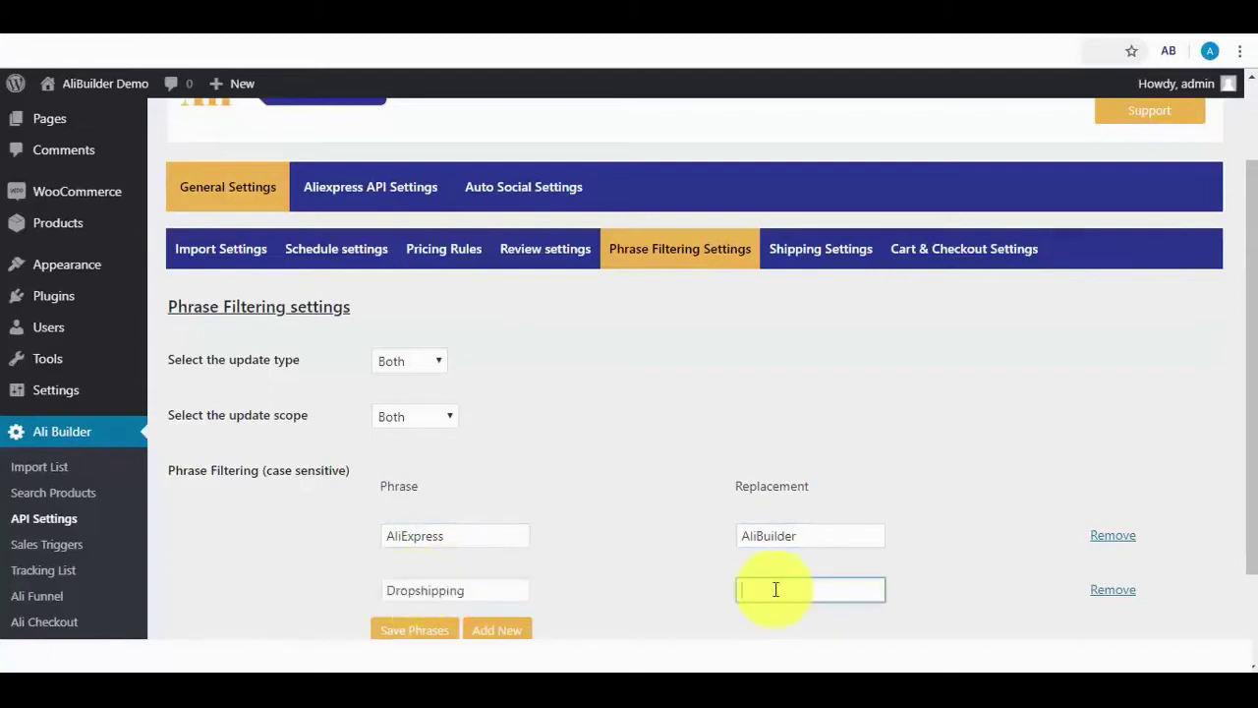
{"action": "type", "text": "Free Shipping"}
Step: Add a third rule, AliExpress Shopper to AliBuilder Shopper, and save the phrases
{"action": "scroll", "coordinate": [1236, 491], "scroll_direction": "down", "scroll_amount": 1}
{"action": "left_click", "coordinate": [496, 521]}
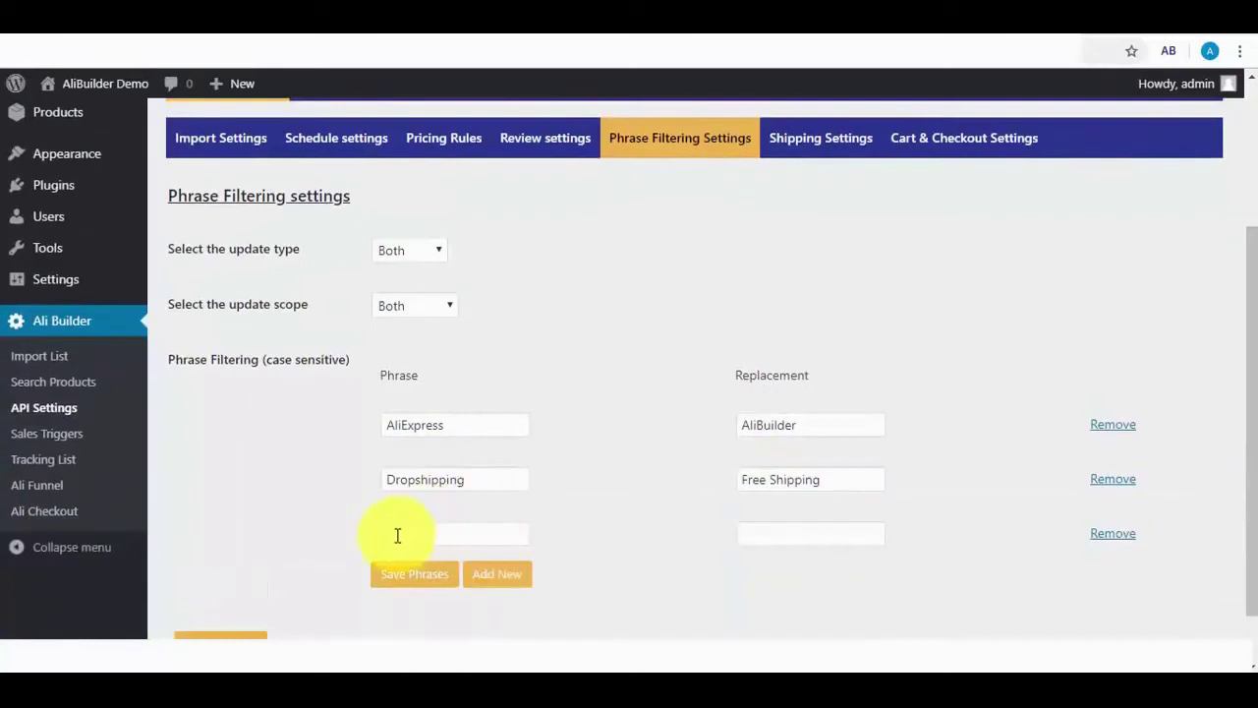
{"action": "left_click", "coordinate": [397, 535]}
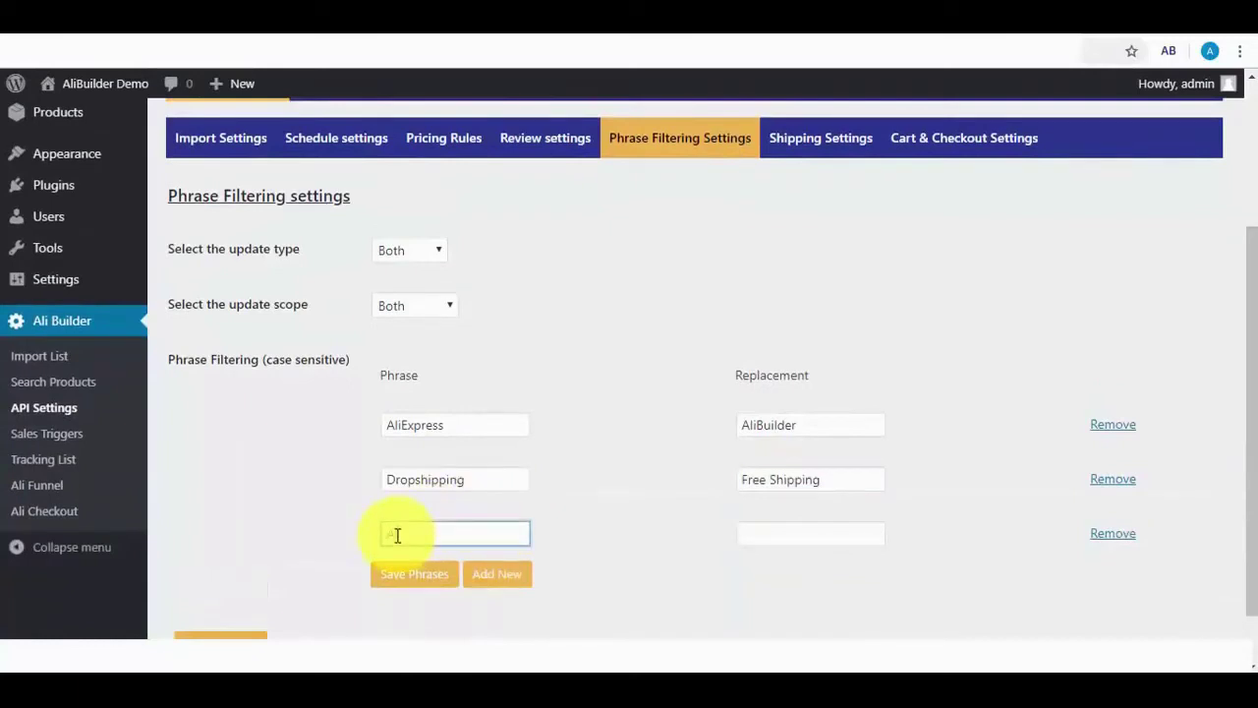
{"action": "type", "text": "xpress Shopper"}
{"action": "left_click", "coordinate": [774, 532]}
{"action": "type", "text": "AliBuilder Shopper"}
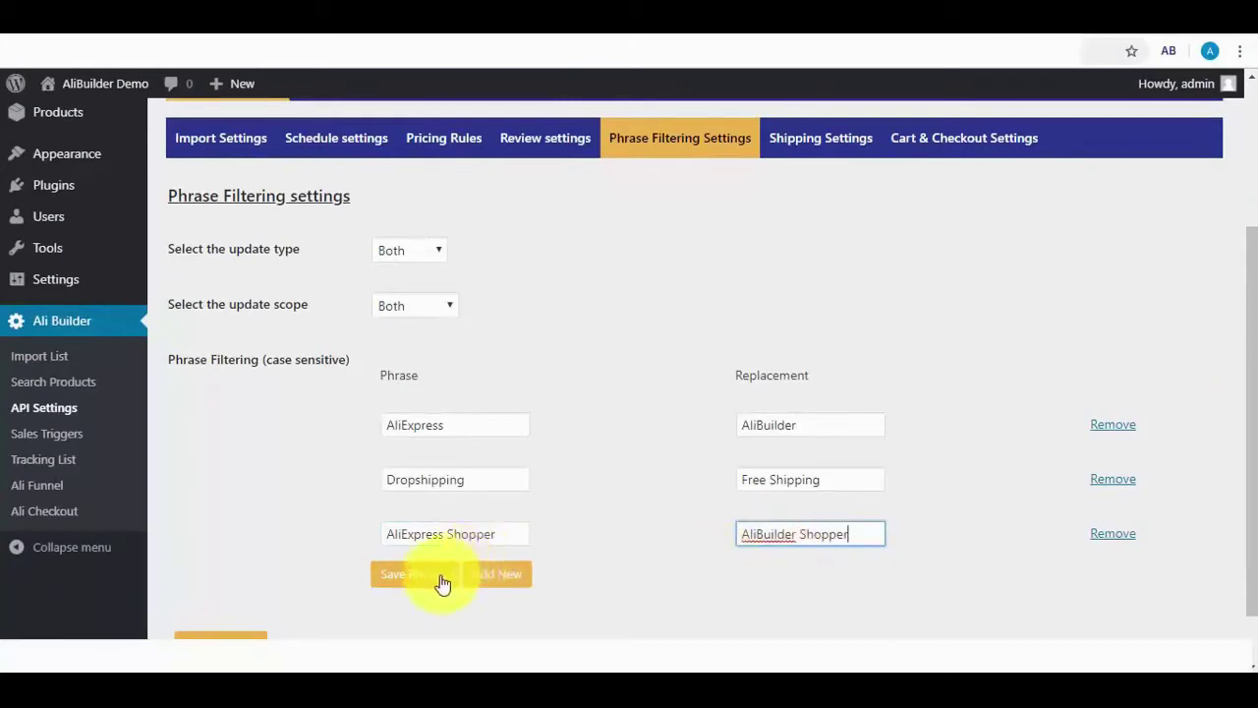
{"action": "left_click", "coordinate": [442, 580]}
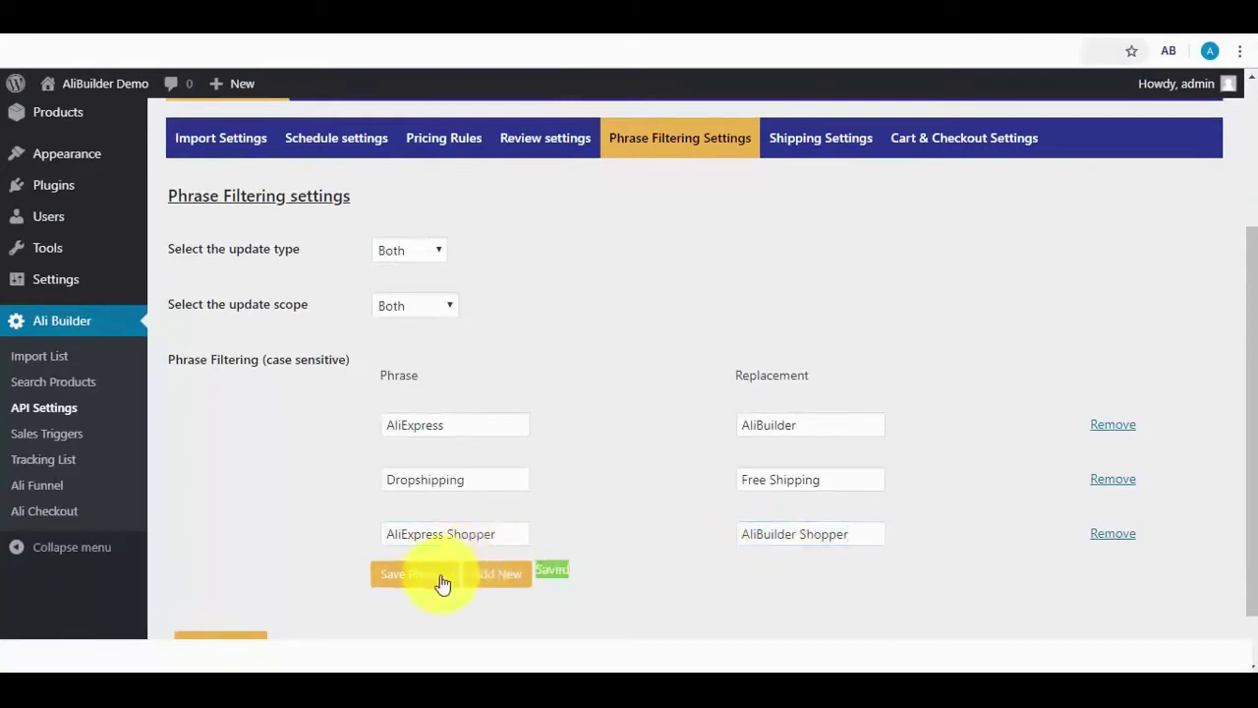
Step: Leave the default shipping method unchanged and enter a custom note: dropshippers, no prices or marketing materials
{"action": "scroll", "coordinate": [806, 367], "scroll_direction": "up", "scroll_amount": 3}
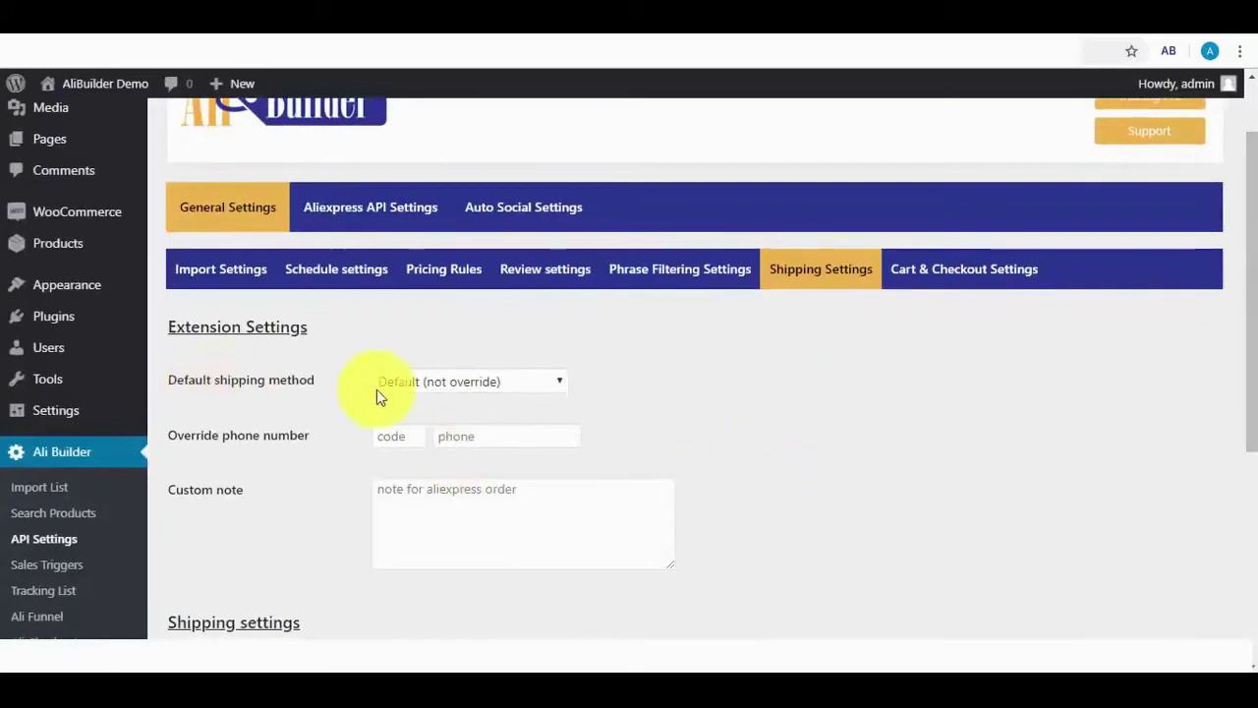
{"action": "left_click", "coordinate": [485, 385]}
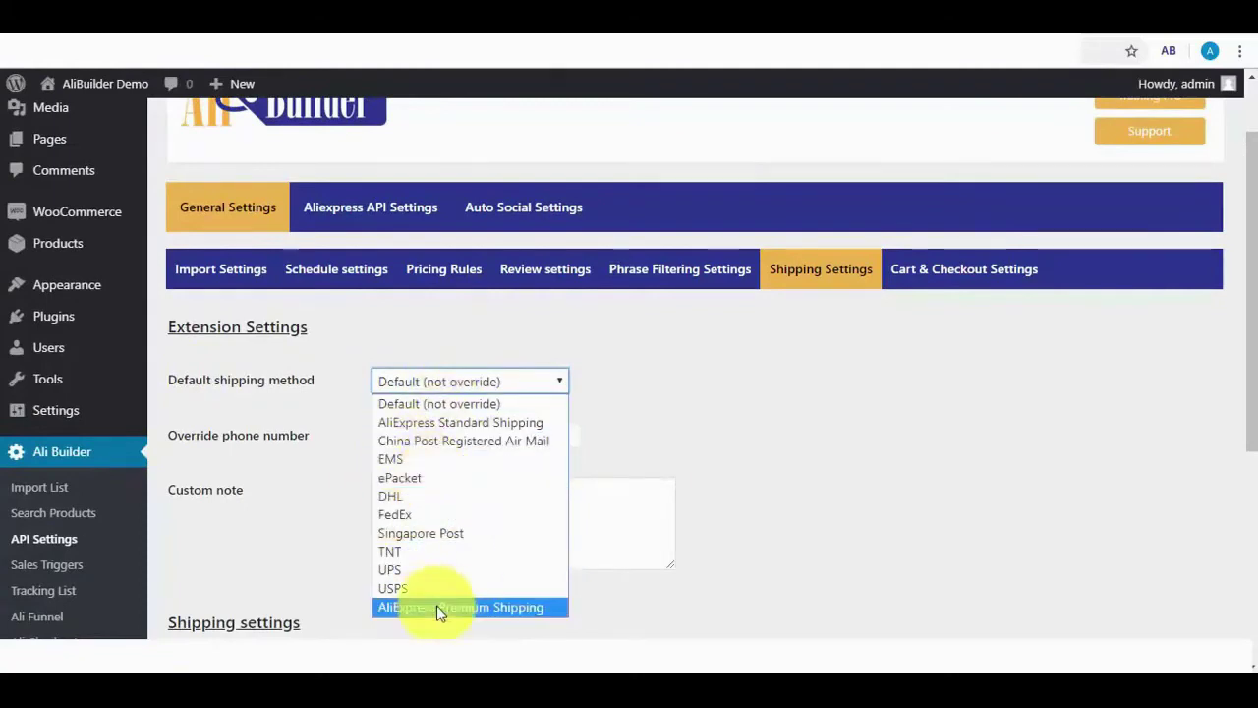
{"action": "left_click", "coordinate": [829, 416]}
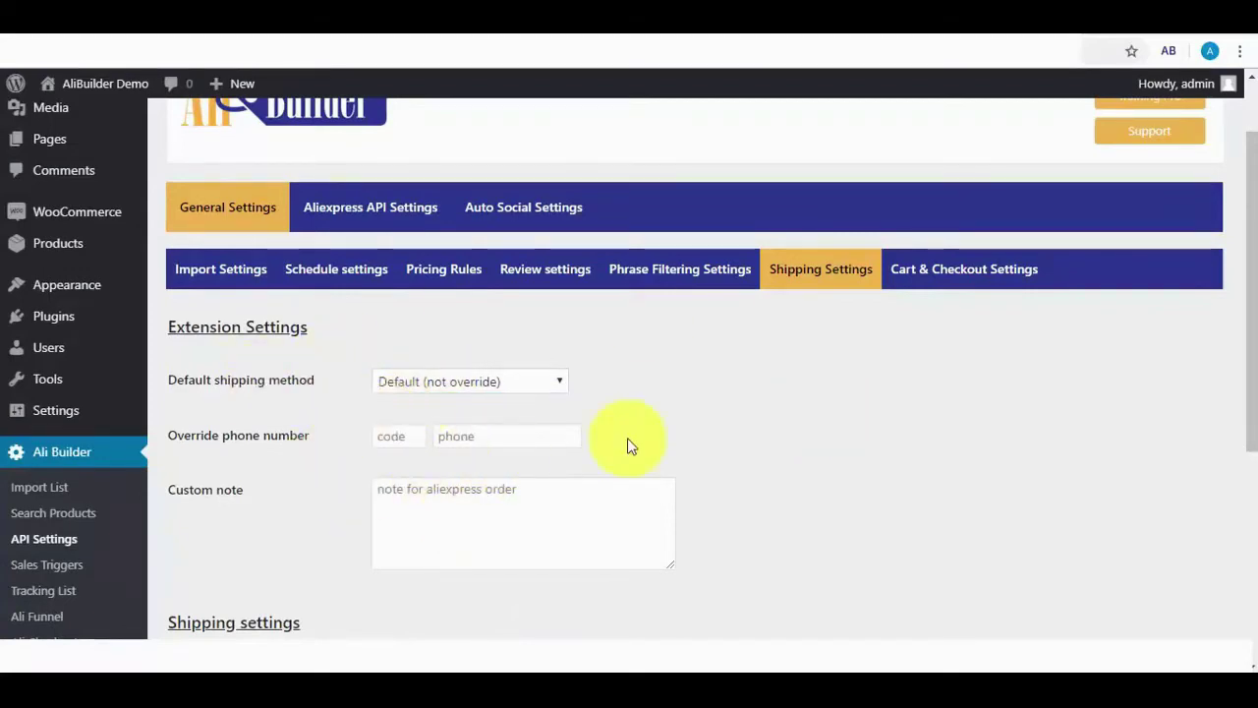
{"action": "left_click", "coordinate": [391, 500]}
{"action": "type", "text": "T"}
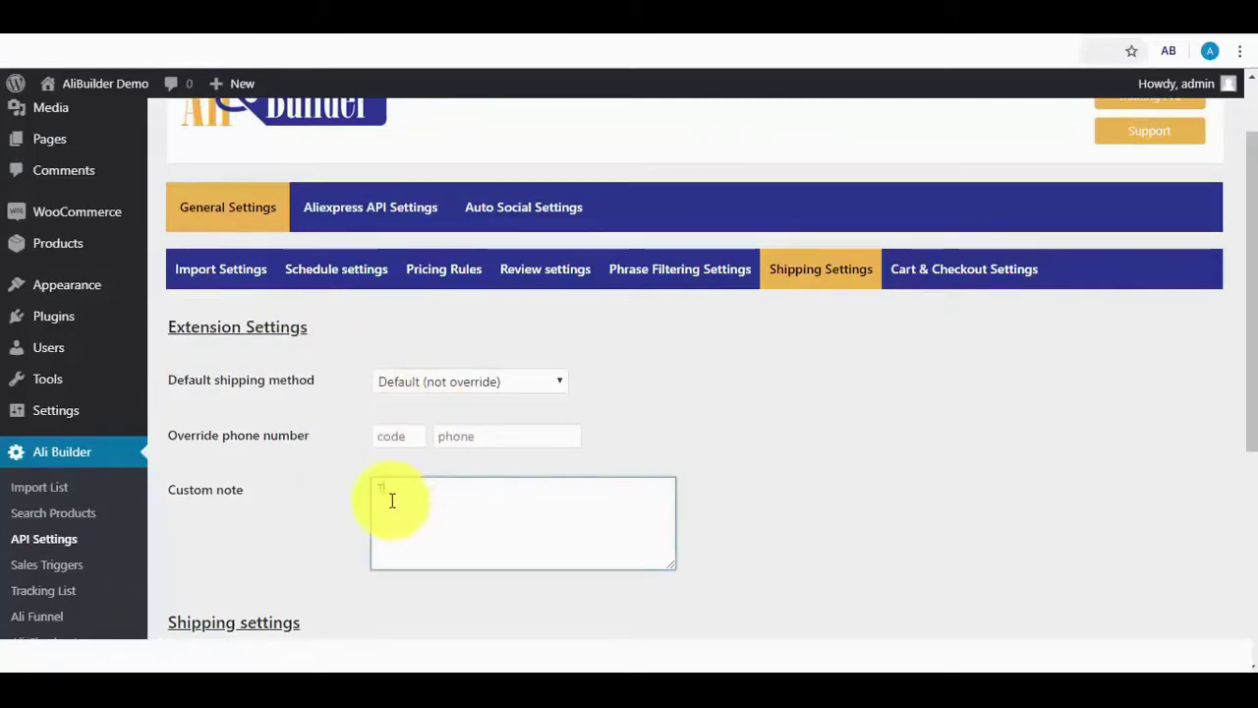
{"action": "type", "text": "e are dropshippers do not include product price or any marketing materials with this order"}
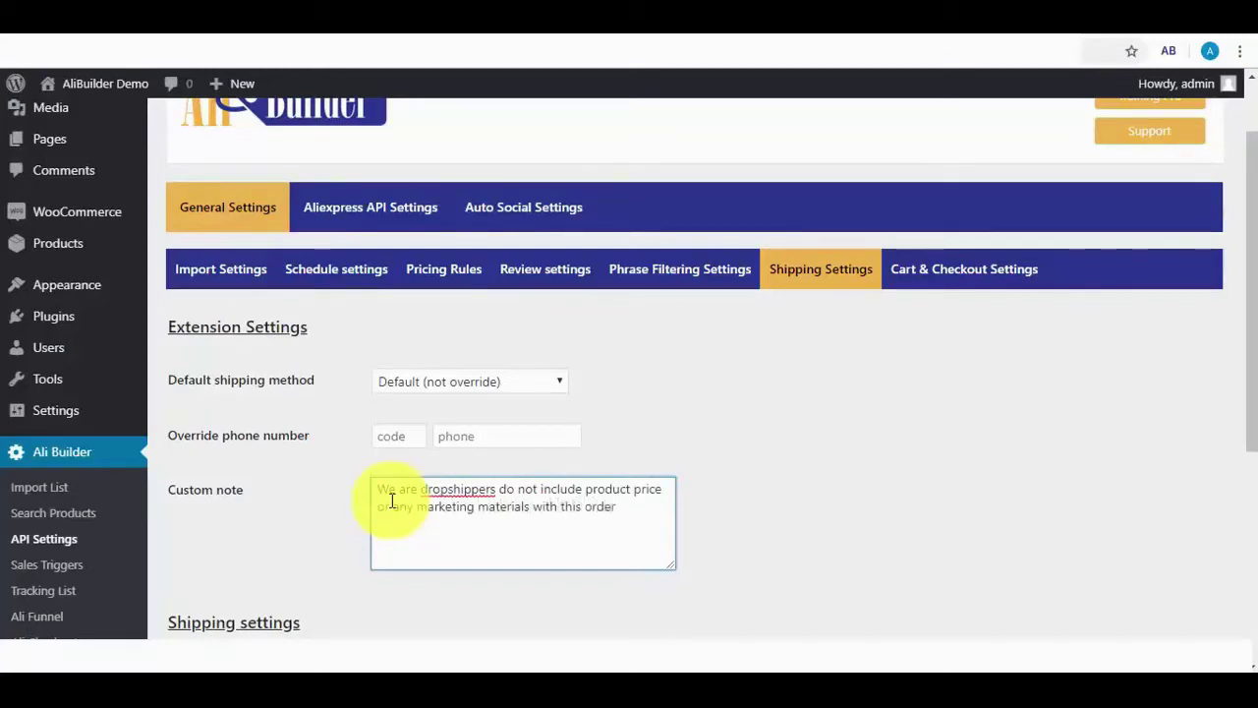
{"action": "left_click_drag", "start_coordinate": [1250, 405], "coordinate": [1240, 547]}
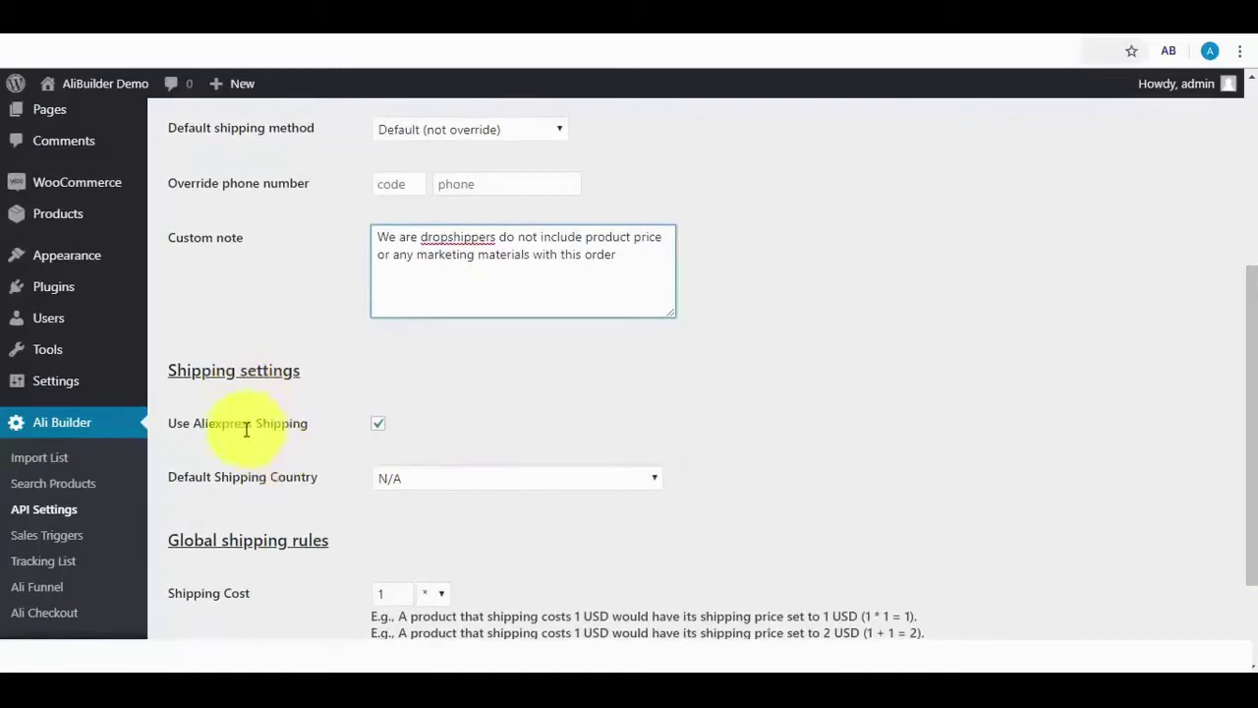
Step: Keep AliExpress shipping enabled and set the shipping cost rule to add 2
{"action": "left_click", "coordinate": [377, 426]}
{"action": "left_click", "coordinate": [379, 426]}
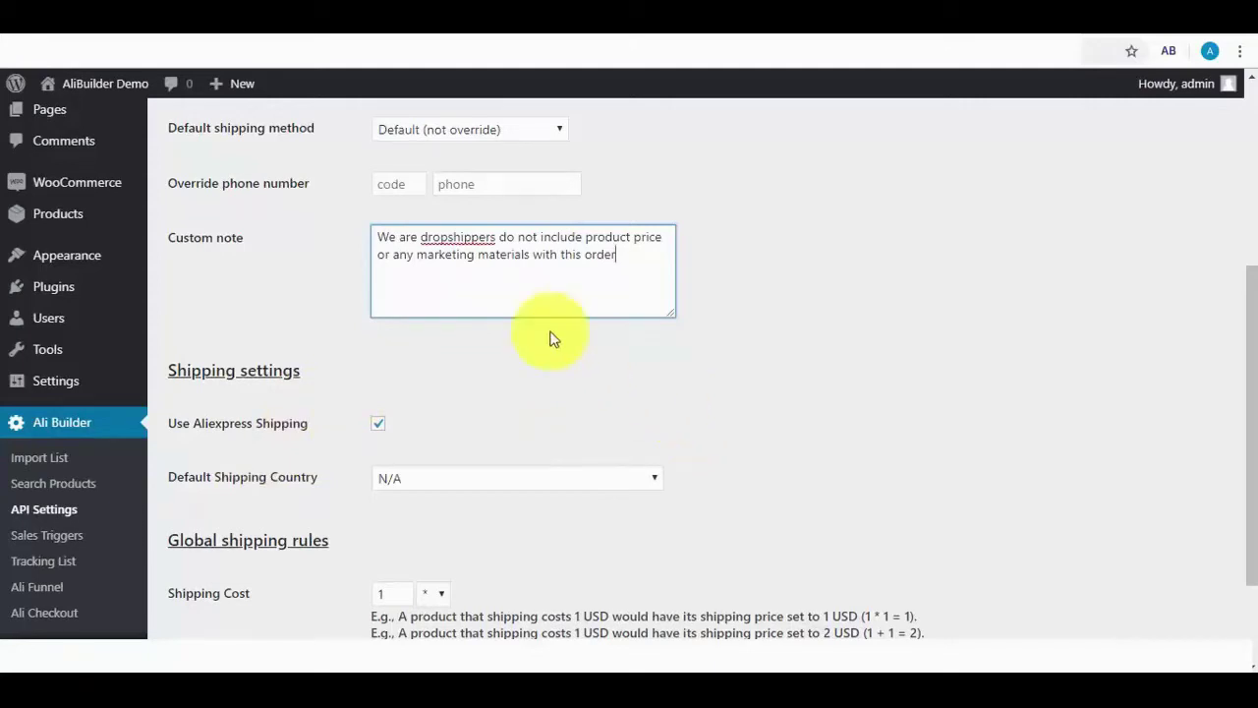
{"action": "scroll", "coordinate": [1236, 384], "scroll_direction": "down", "scroll_amount": 3}
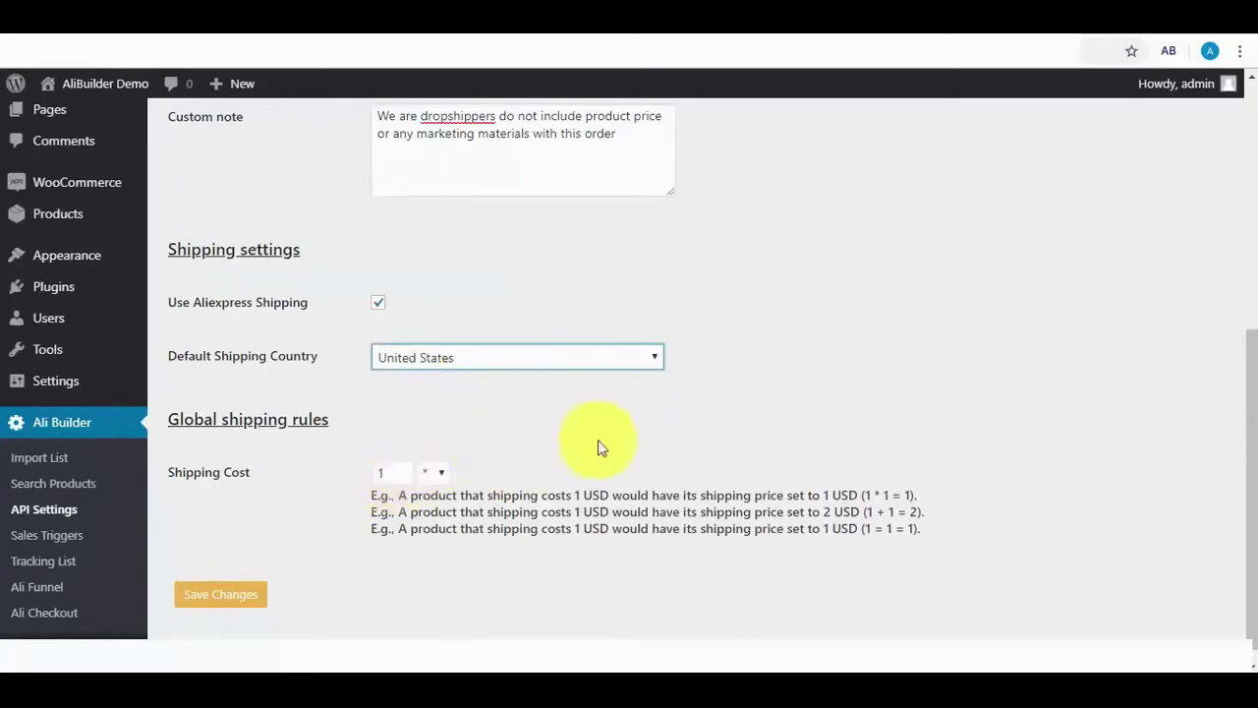
{"action": "double_click", "coordinate": [397, 475]}
{"action": "type", "text": "2"}
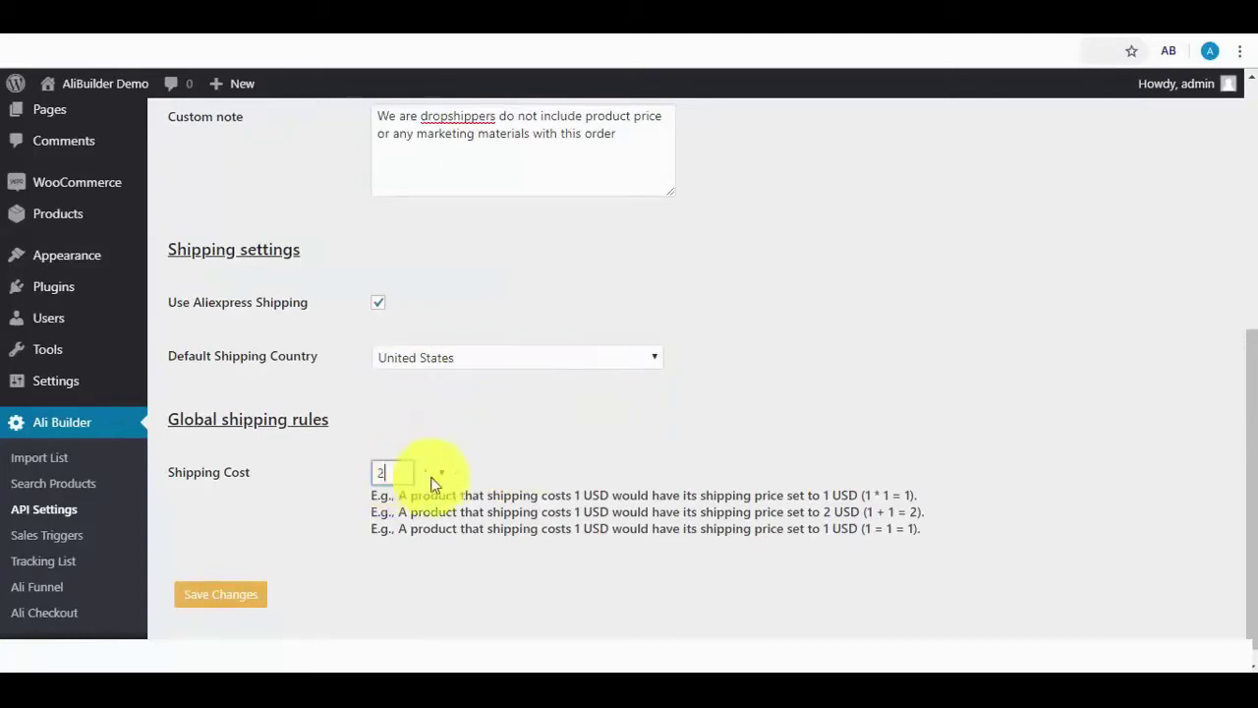
{"action": "left_click", "coordinate": [441, 476]}
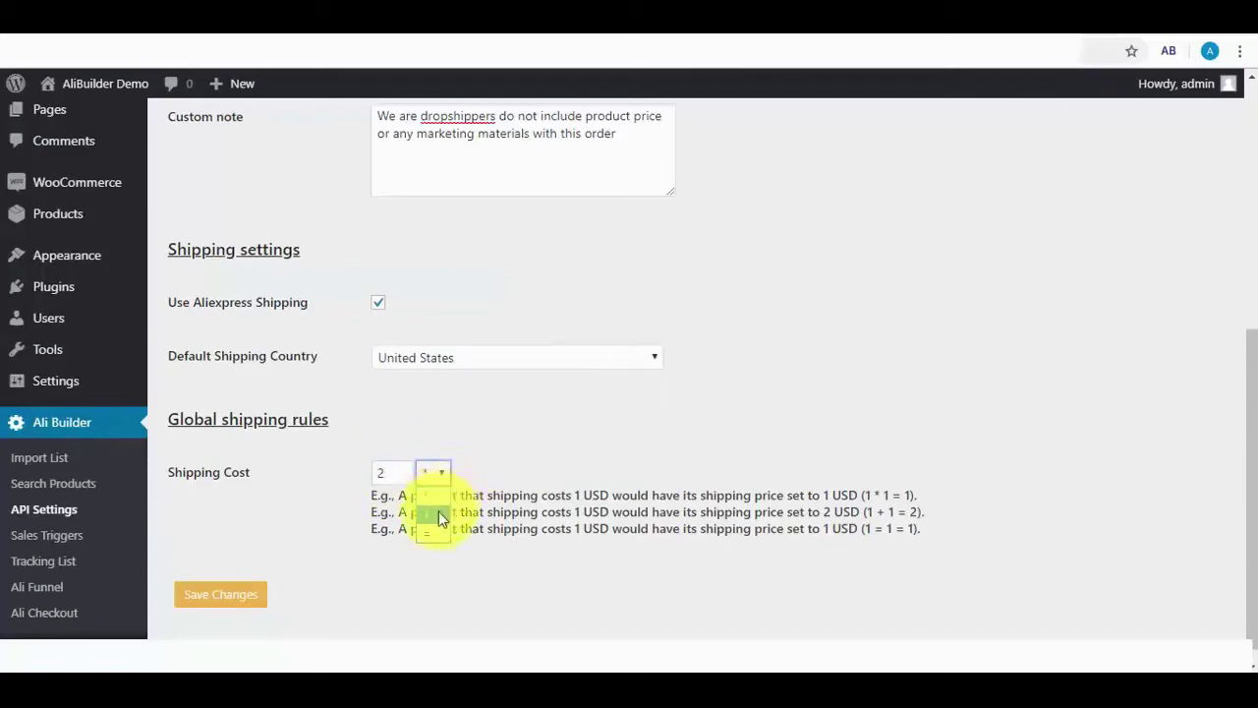
{"action": "left_click", "coordinate": [439, 511]}
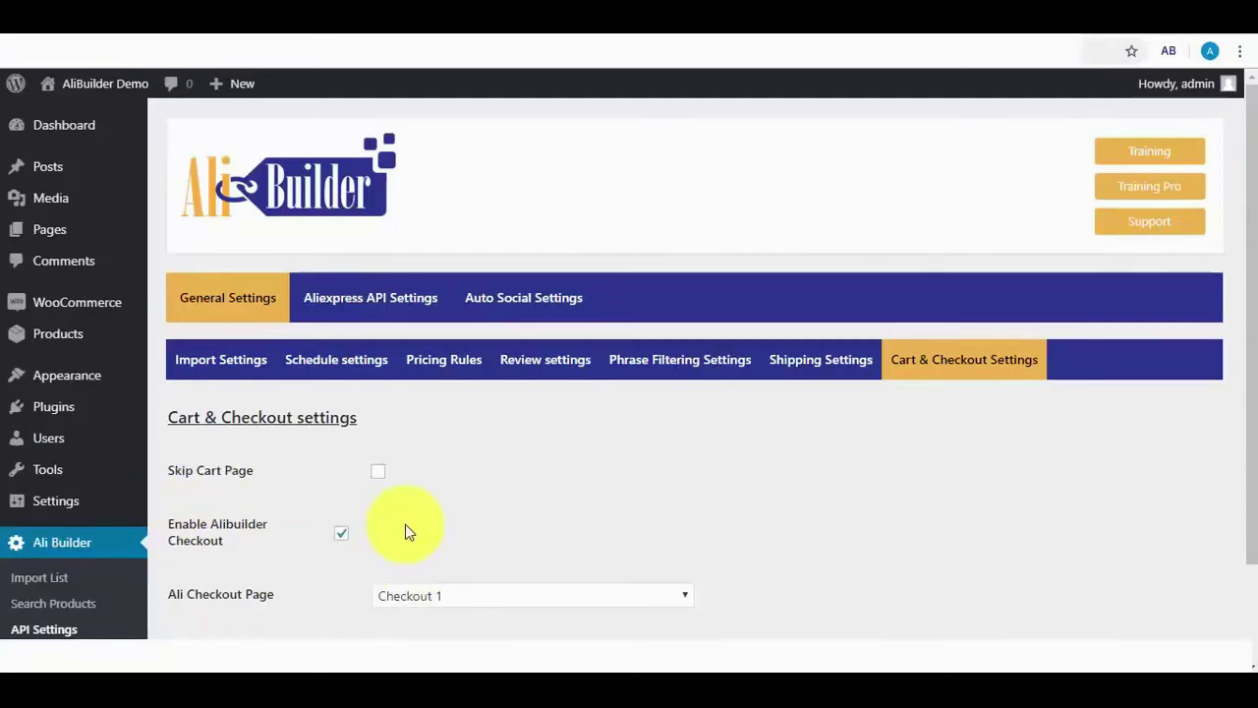
Step: Review the Ali Checkout Page options and keep Checkout 1 selected
{"action": "left_click_drag", "start_coordinate": [1248, 483], "coordinate": [1252, 519]}
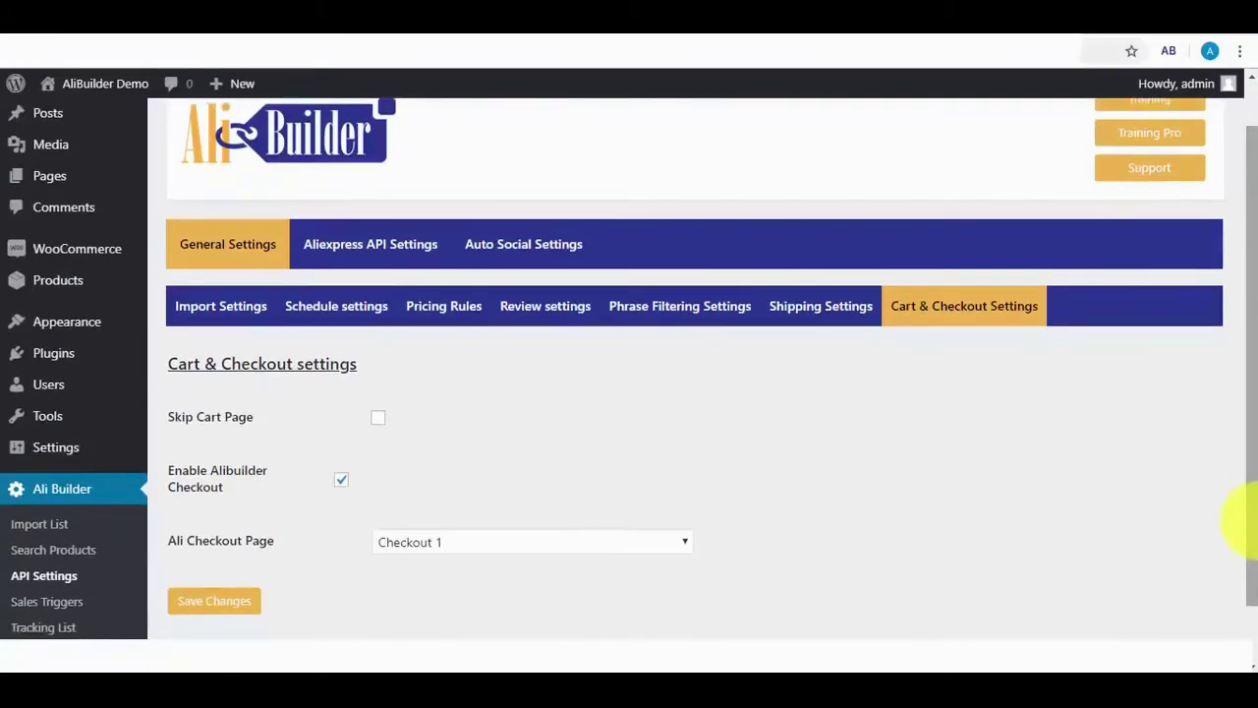
{"action": "scroll", "coordinate": [1246, 521], "scroll_direction": "down", "scroll_amount": 1}
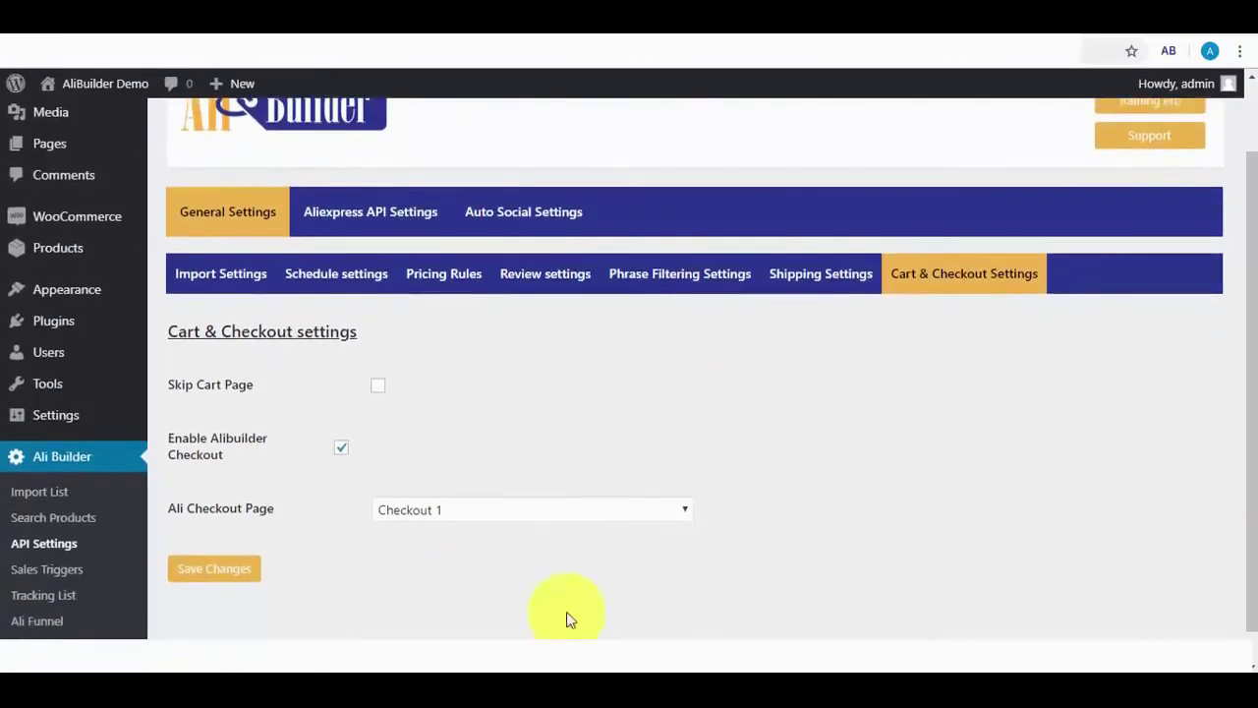
{"action": "left_click", "coordinate": [637, 523]}
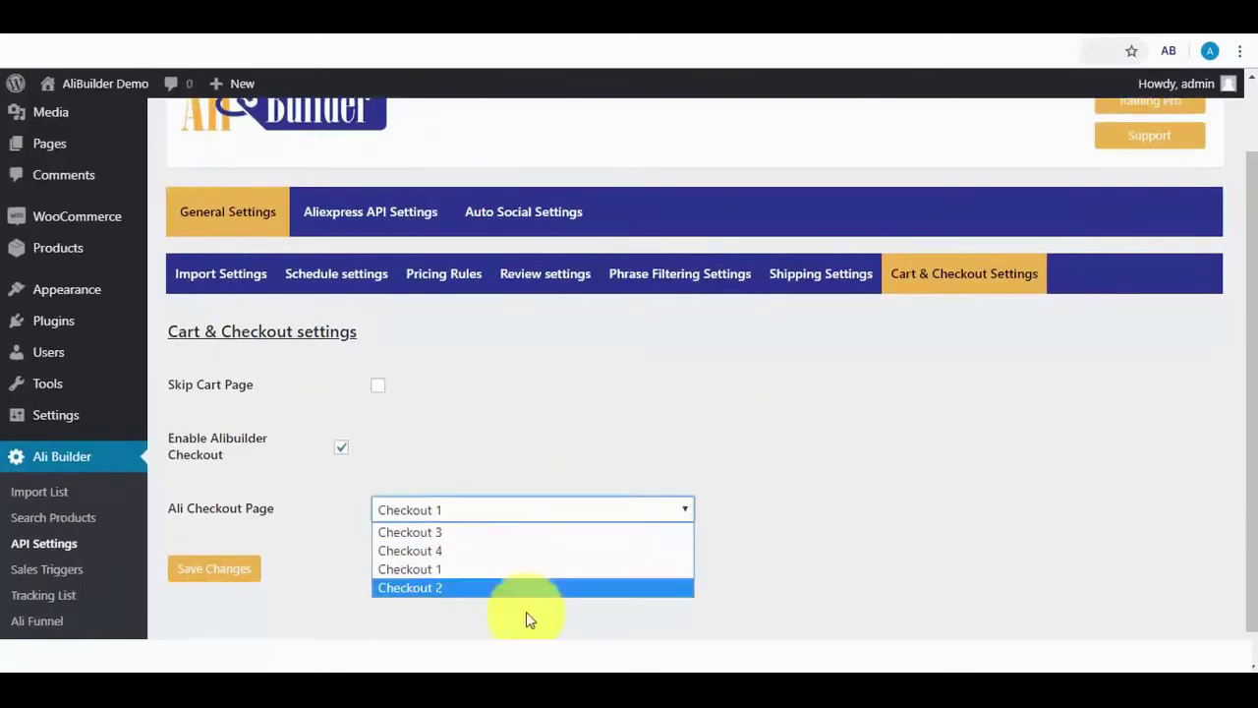
{"action": "left_click", "coordinate": [568, 410]}
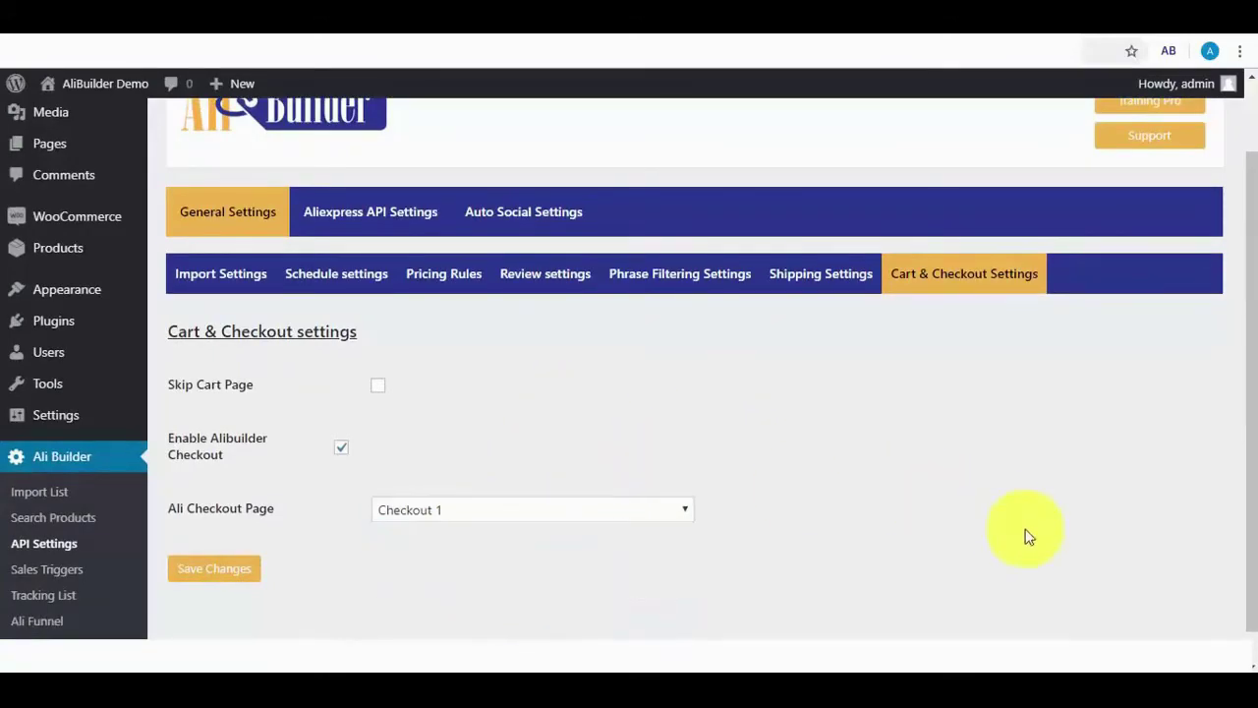
{"action": "scroll", "coordinate": [1025, 536], "scroll_direction": "up", "scroll_amount": 2}
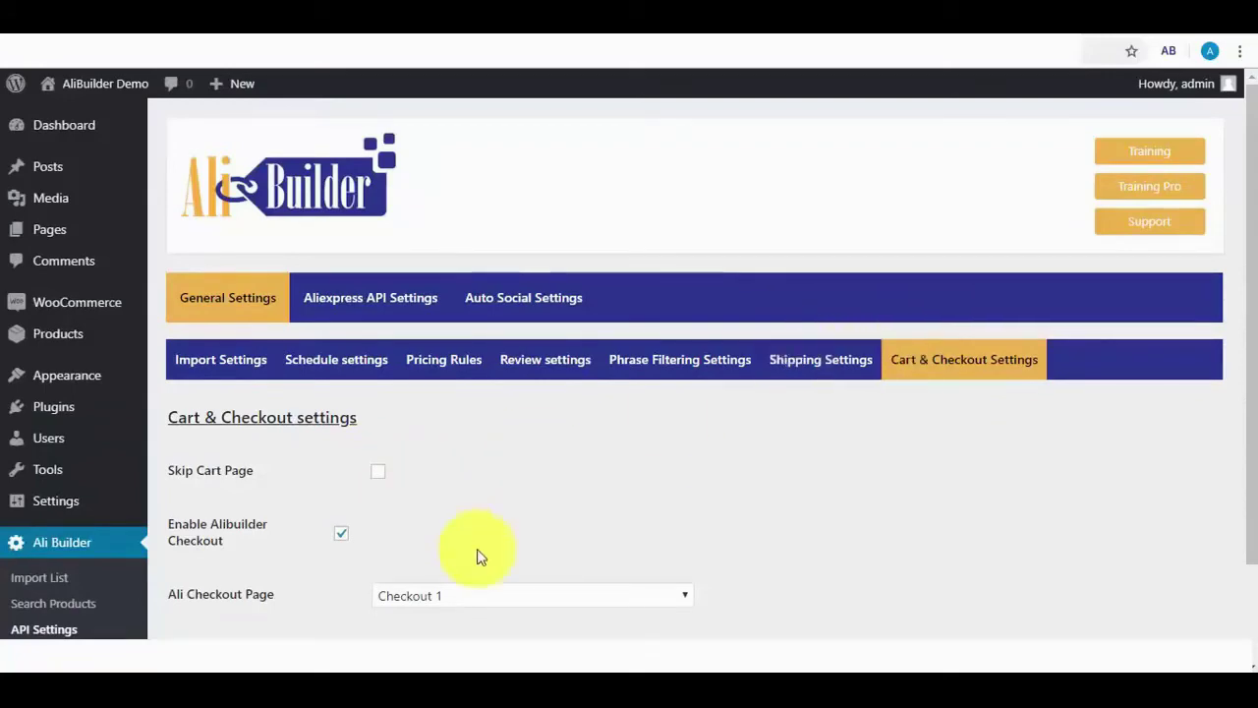
{"action": "left_click_drag", "start_coordinate": [1250, 339], "coordinate": [1250, 437]}
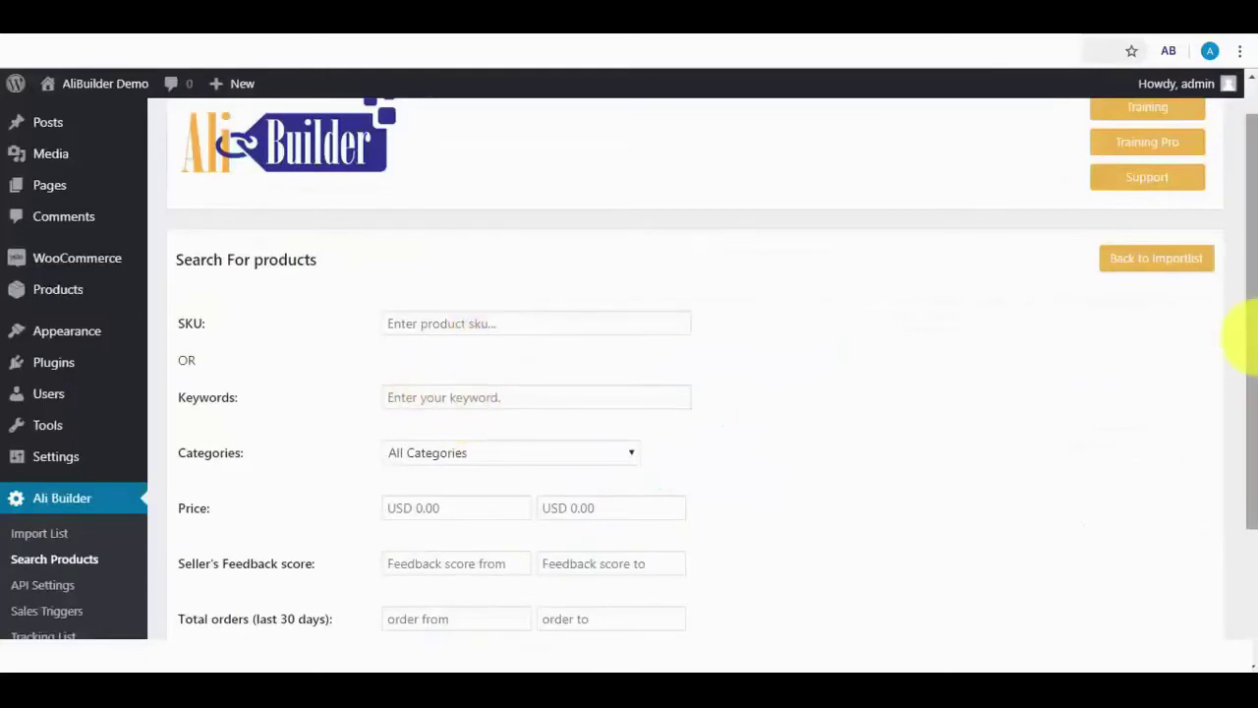
Step: Run a product search for keyword 'Leather Bracelets' with shipping prices to United States
{"action": "left_click_drag", "start_coordinate": [1248, 339], "coordinate": [1246, 340]}
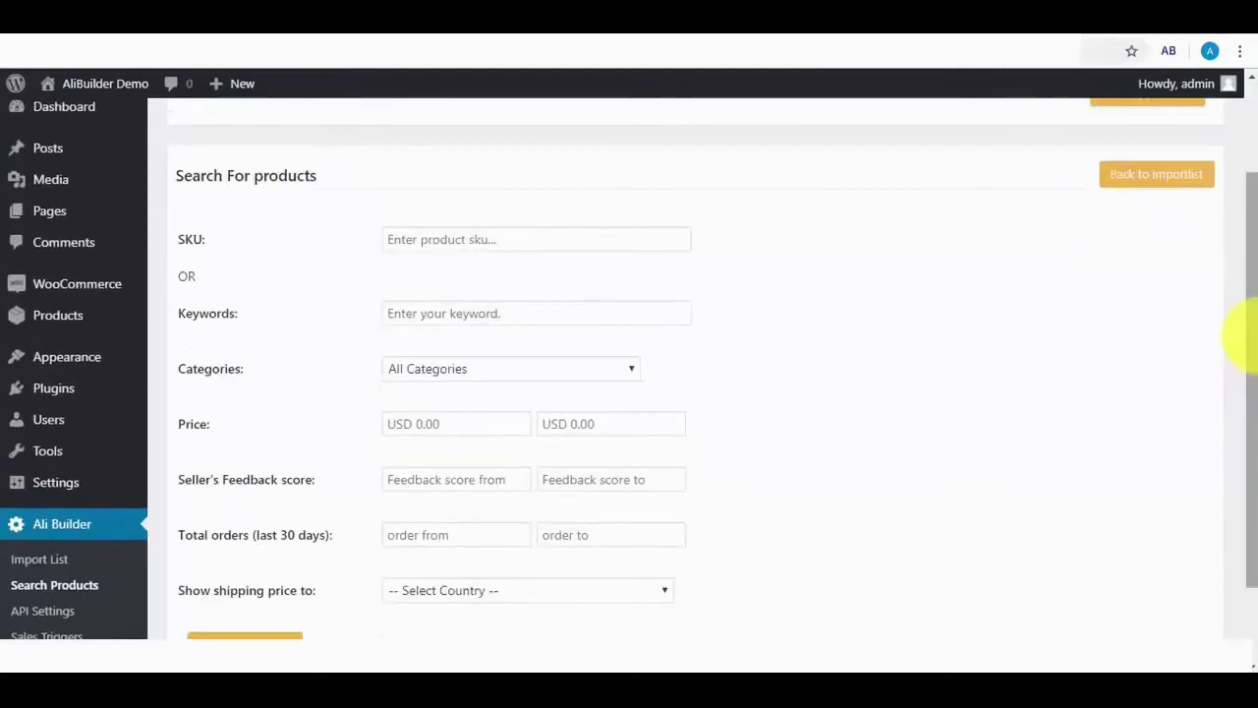
{"action": "left_click", "coordinate": [480, 318]}
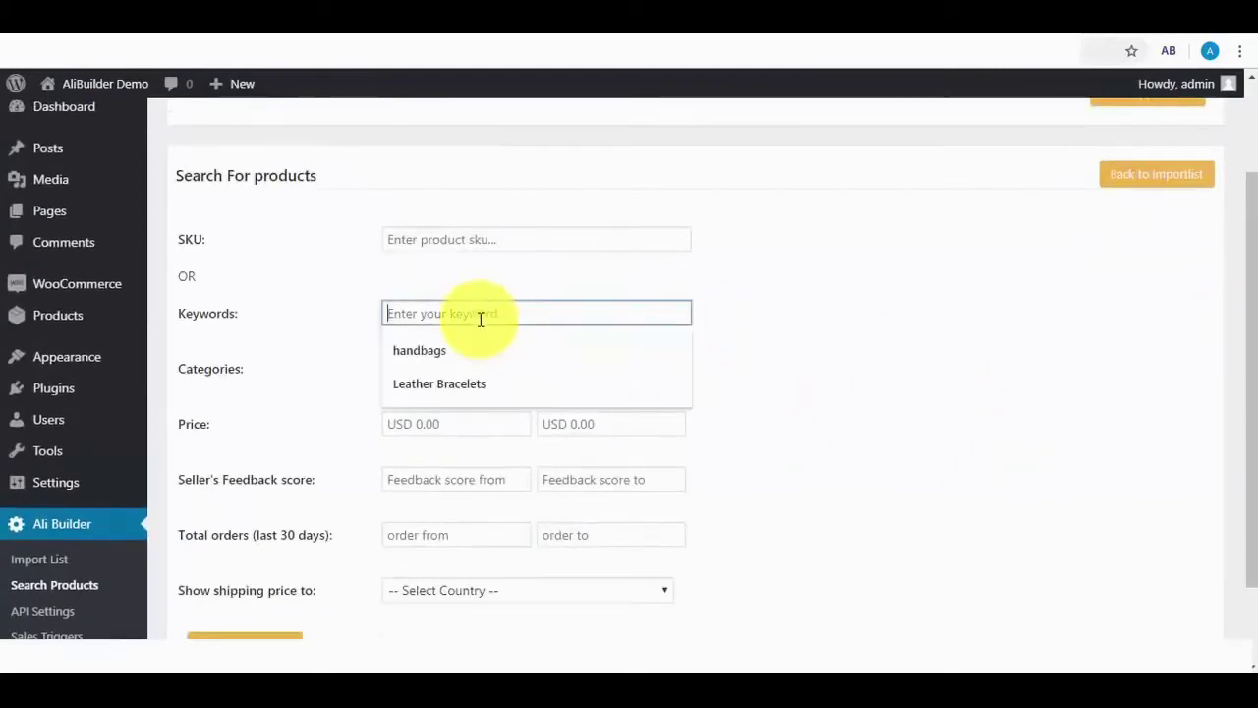
{"action": "type", "text": "lets"}
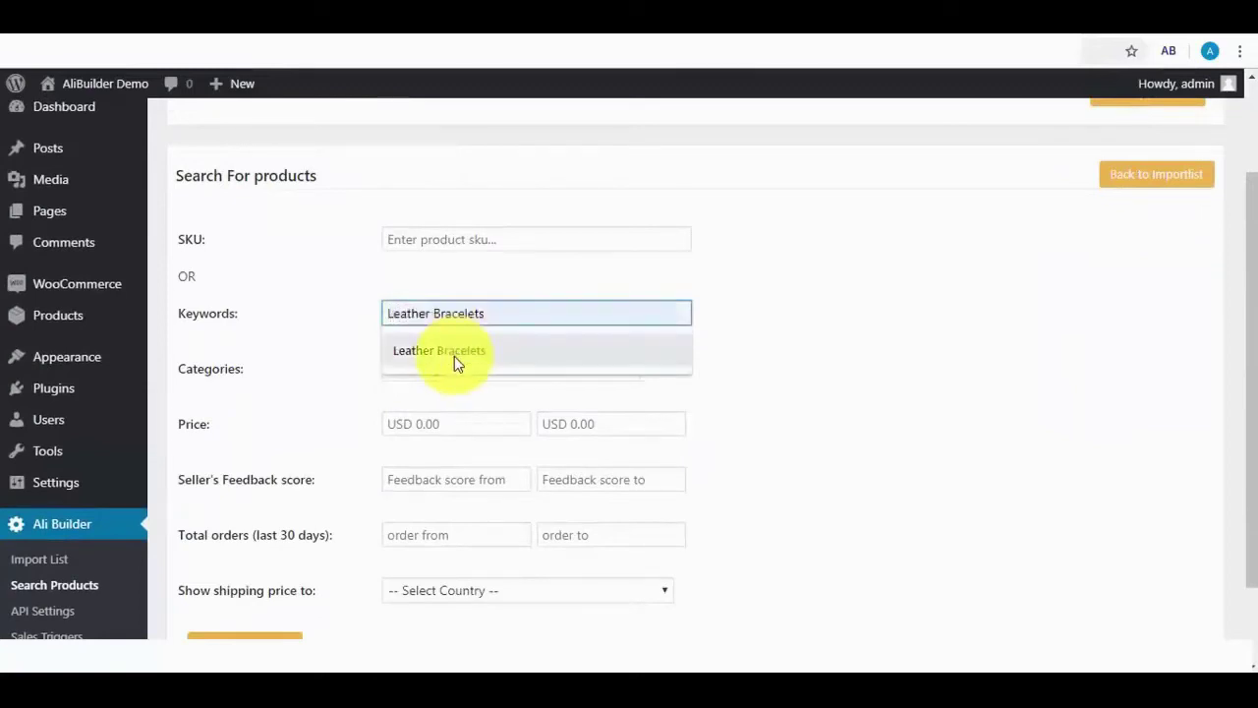
{"action": "left_click", "coordinate": [454, 358]}
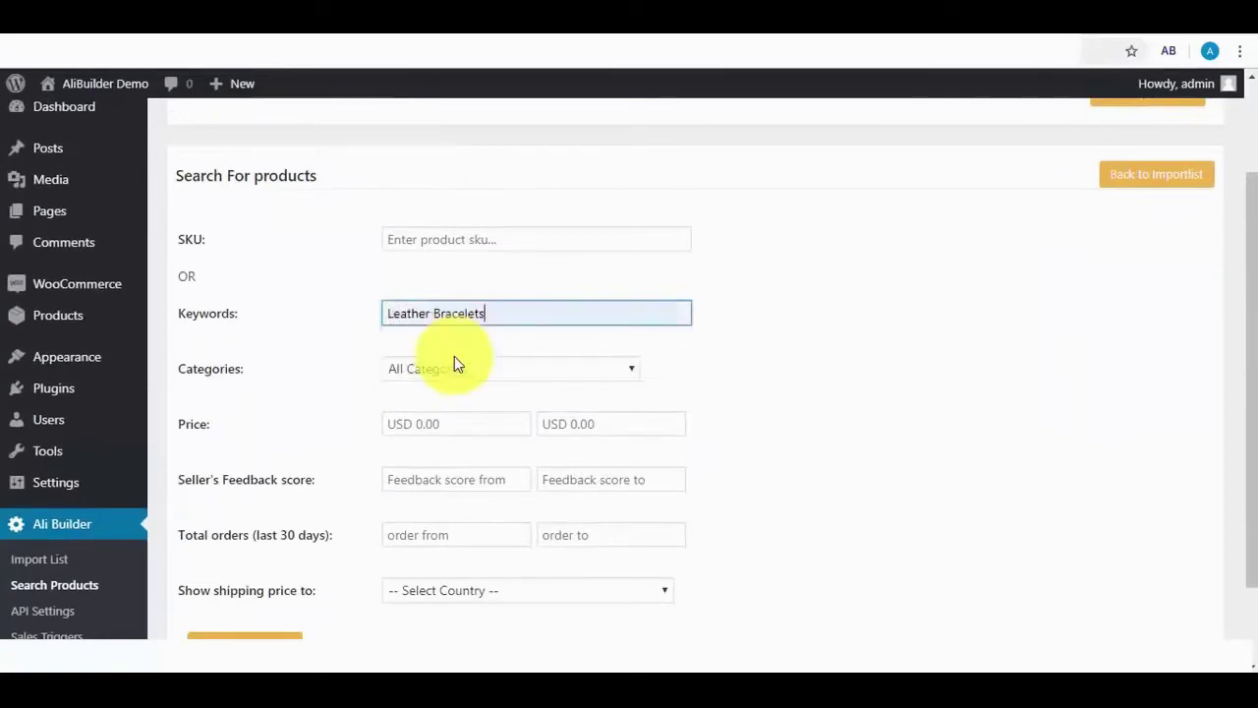
{"action": "scroll", "coordinate": [1243, 284], "scroll_direction": "down", "scroll_amount": 1}
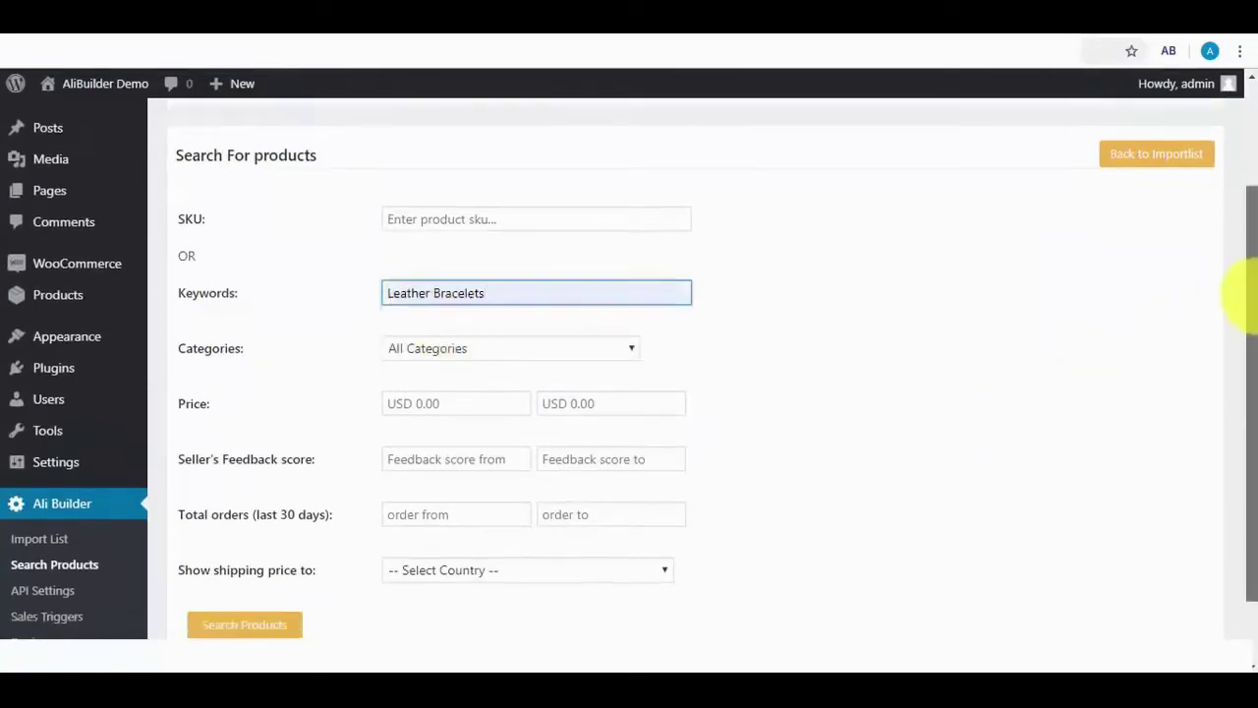
{"action": "left_click", "coordinate": [512, 513]}
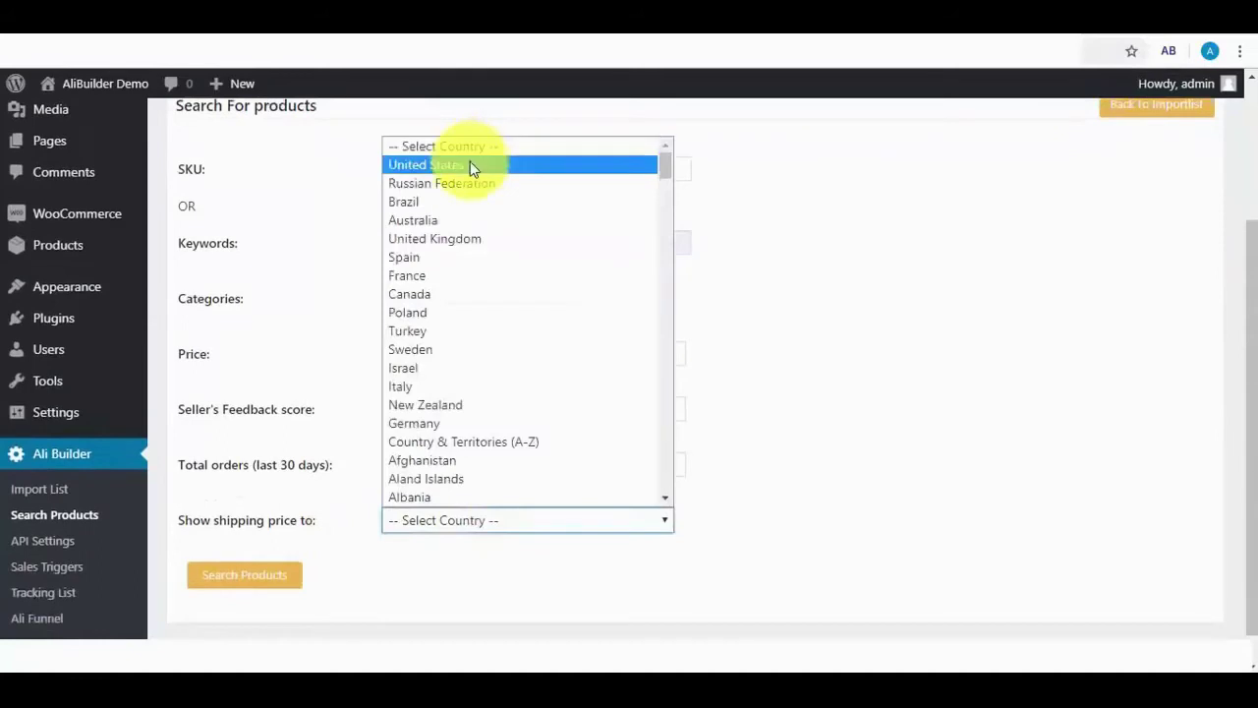
{"action": "left_click", "coordinate": [470, 165]}
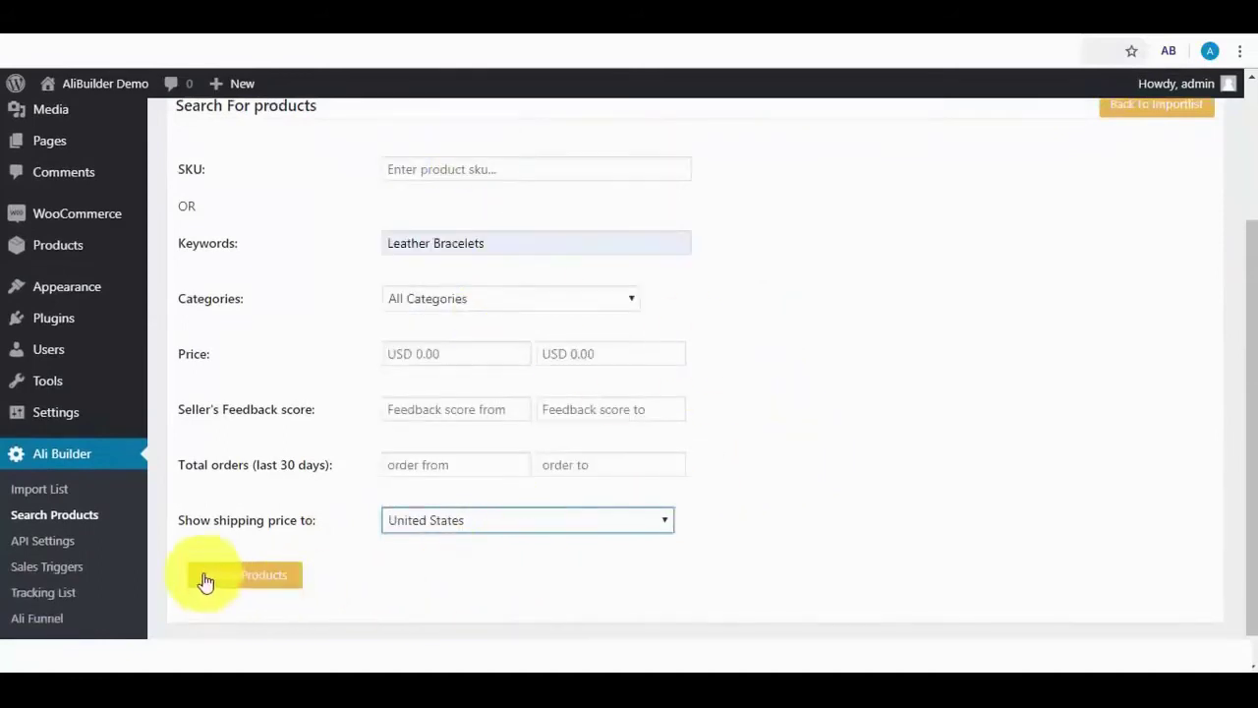
{"action": "left_click", "coordinate": [243, 585]}
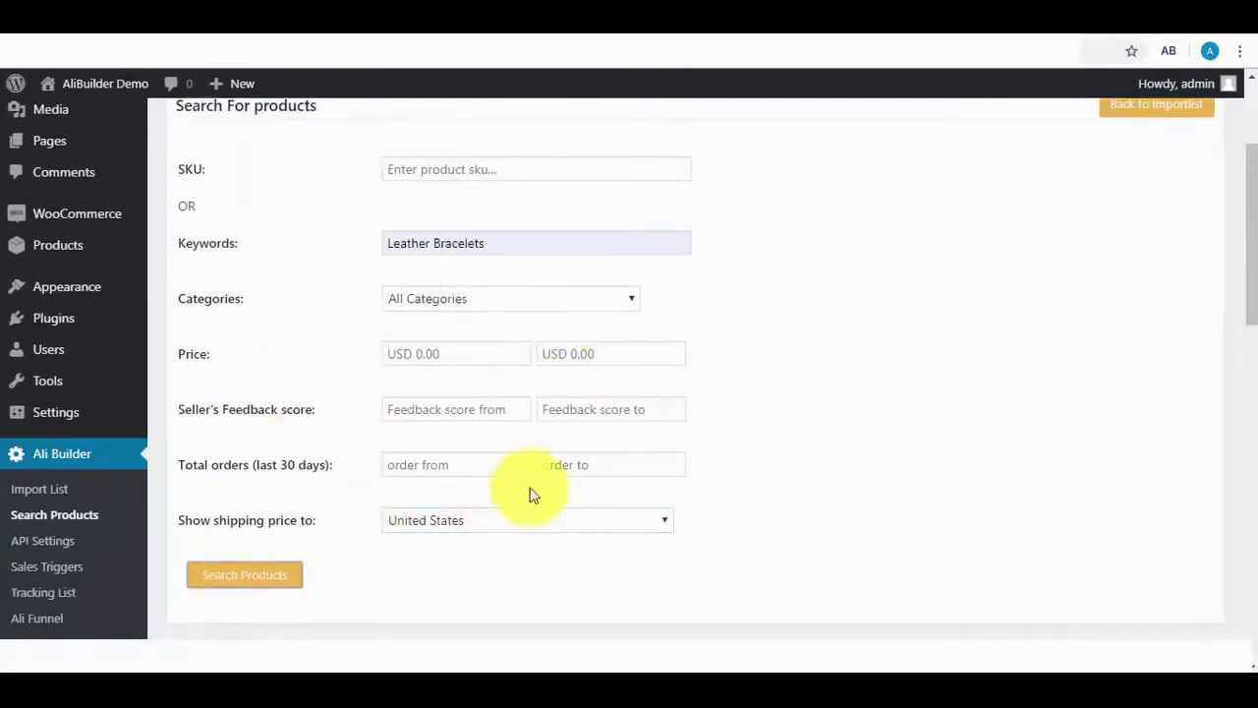
Step: Check the first bracelet's shipping methods, noting ePacket delivery time and cost
{"action": "left_click_drag", "start_coordinate": [1246, 286], "coordinate": [1156, 399]}
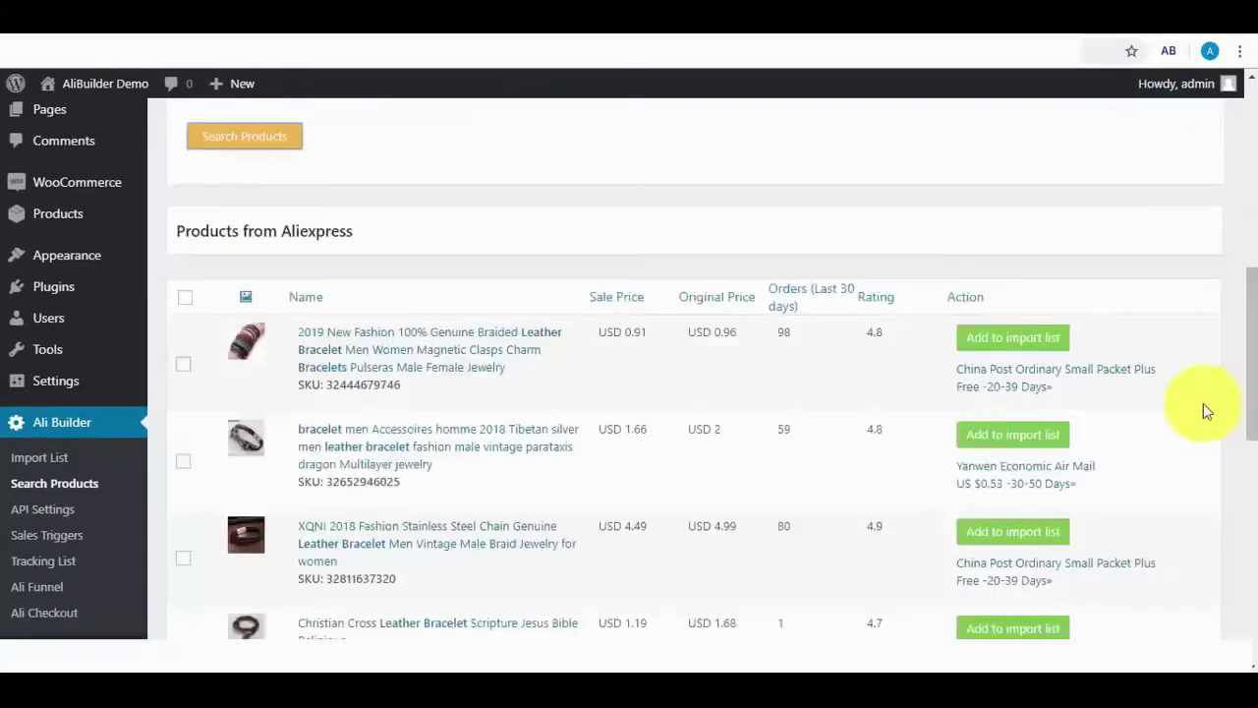
{"action": "scroll", "coordinate": [1250, 285], "scroll_direction": "down", "scroll_amount": 1}
{"action": "scroll", "coordinate": [1250, 283], "scroll_direction": "down", "scroll_amount": 1}
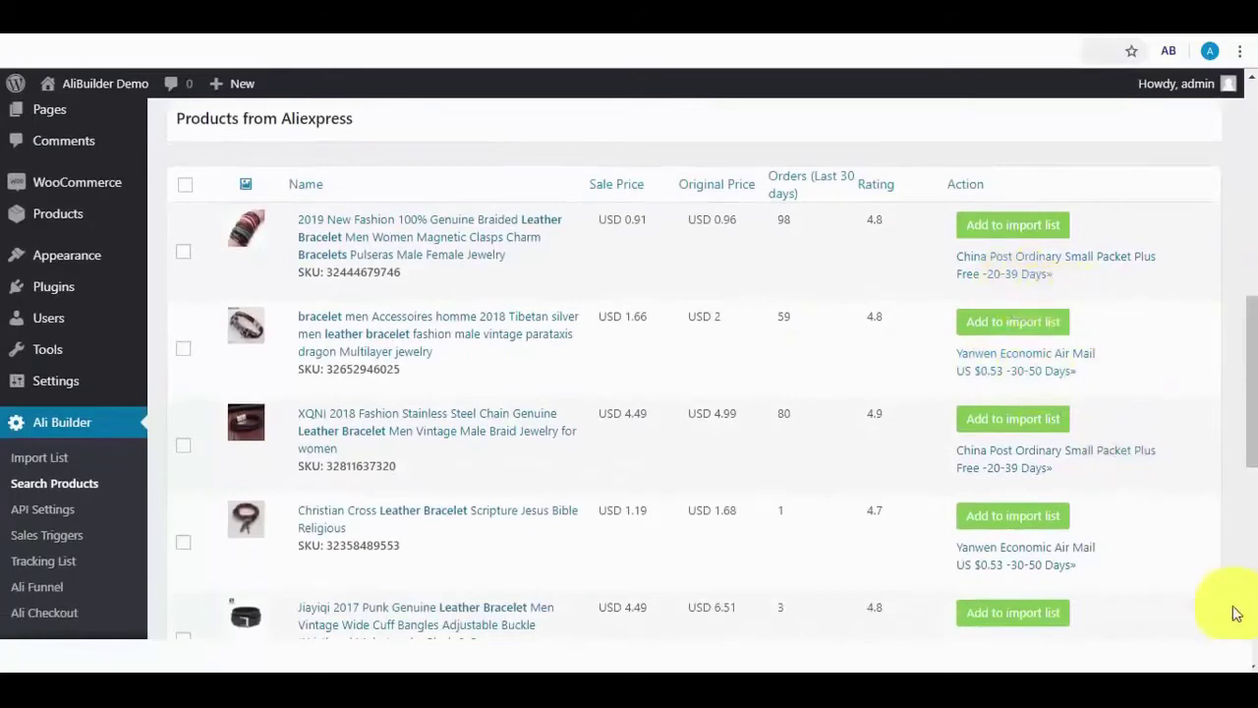
{"action": "scroll", "coordinate": [1022, 384], "scroll_direction": "up", "scroll_amount": 1}
{"action": "left_click", "coordinate": [1022, 379]}
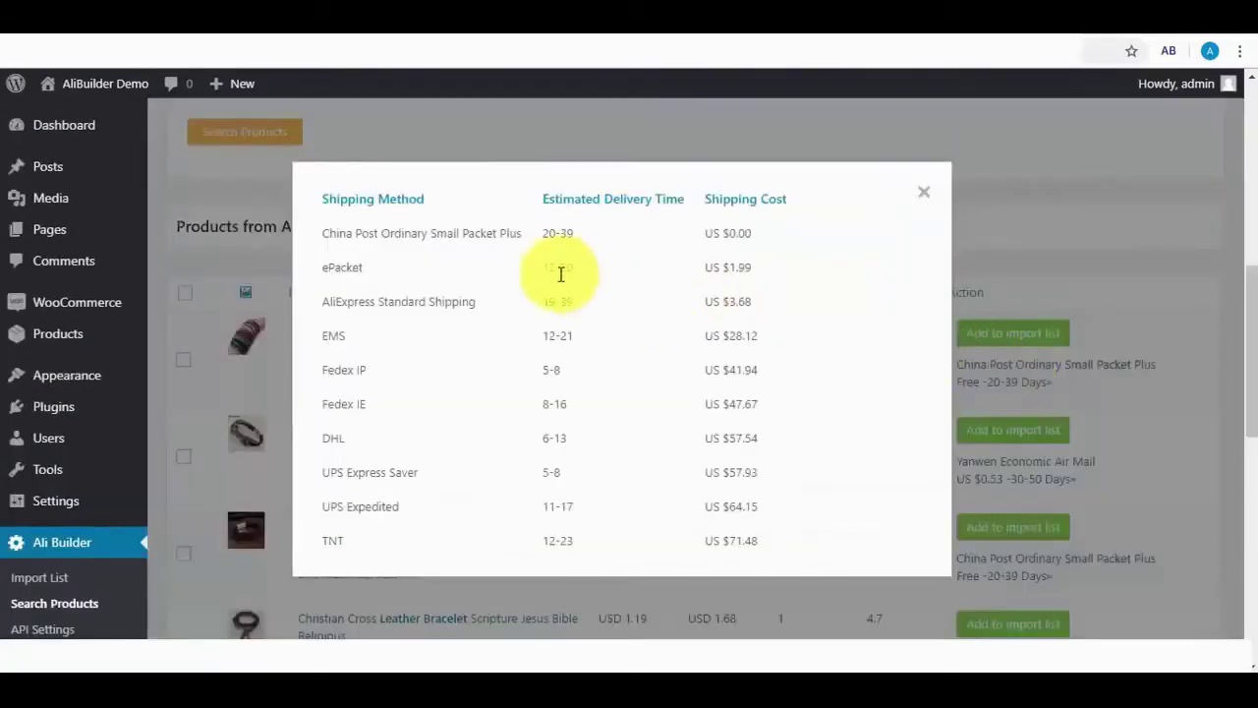
{"action": "left_click_drag", "start_coordinate": [573, 268], "coordinate": [547, 268]}
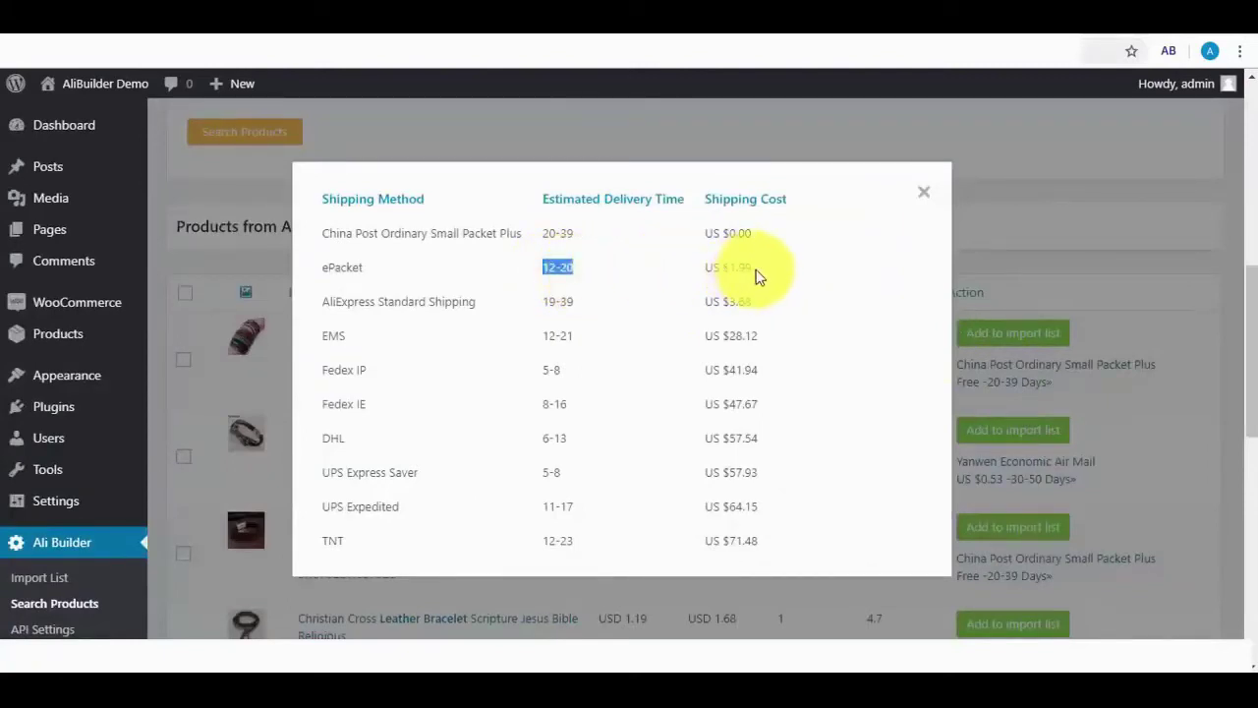
{"action": "left_click_drag", "start_coordinate": [759, 271], "coordinate": [741, 271]}
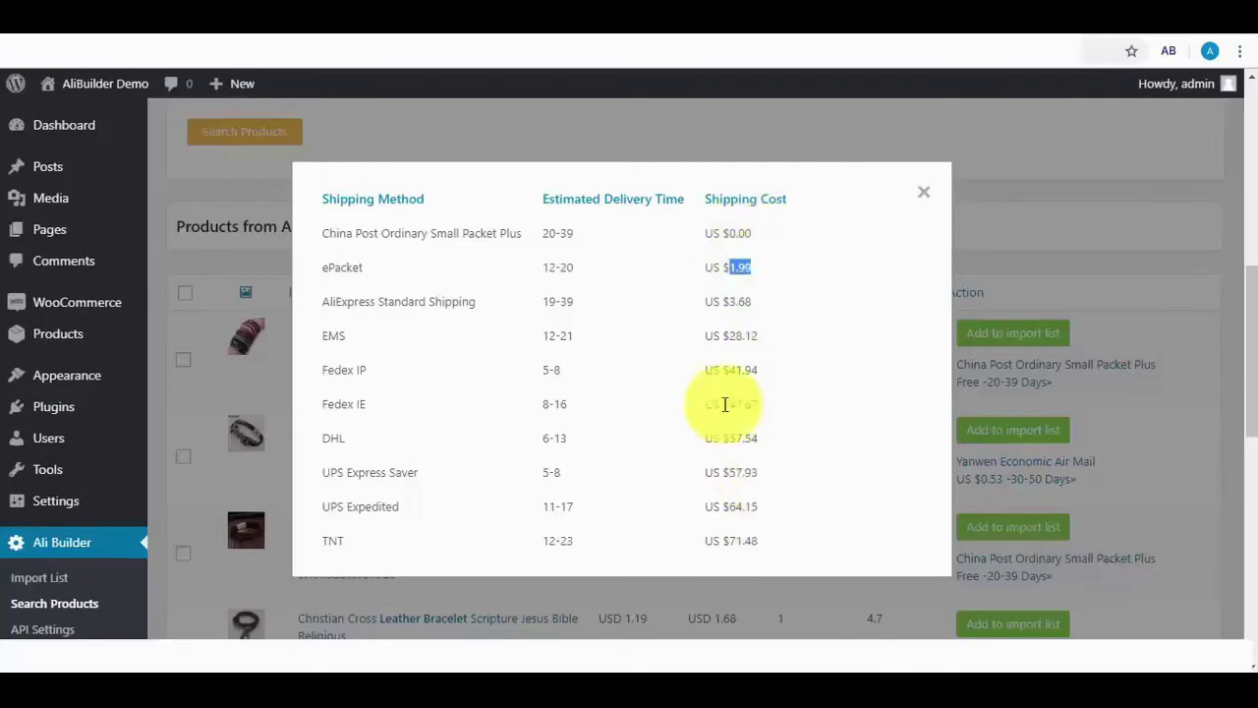
{"action": "left_click", "coordinate": [922, 192]}
Step: Add two braided leather bracelets from the results to the import list
{"action": "left_click", "coordinate": [1032, 337]}
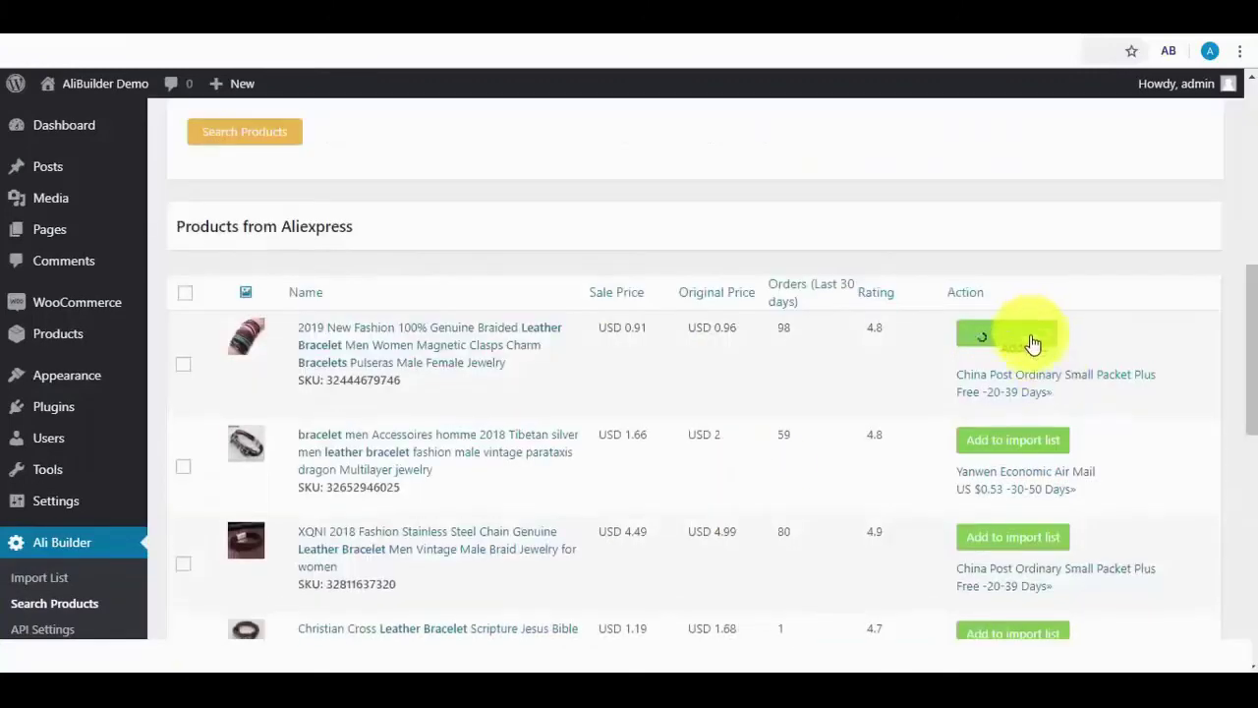
{"action": "left_click", "coordinate": [1018, 546]}
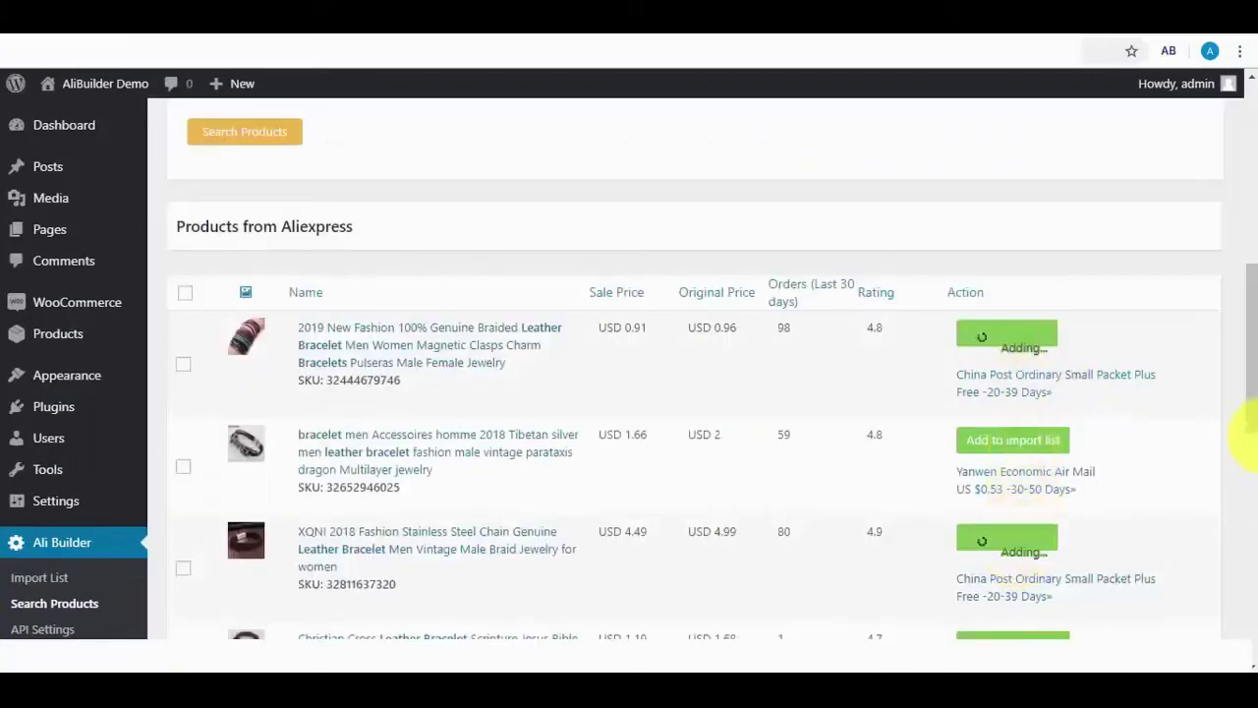
{"action": "left_click_drag", "start_coordinate": [1244, 432], "coordinate": [1248, 478]}
{"action": "scroll", "coordinate": [43, 459], "scroll_direction": "up", "scroll_amount": 4}
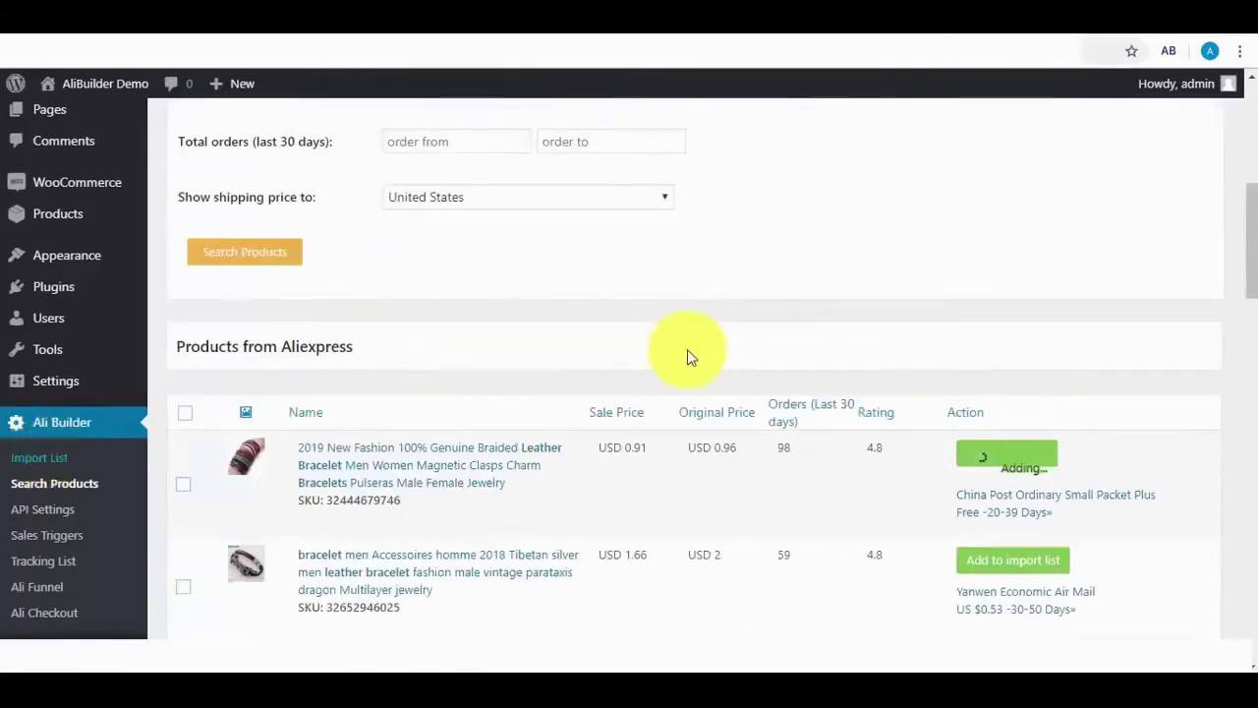
{"action": "left_click_drag", "start_coordinate": [1244, 420], "coordinate": [1244, 316]}
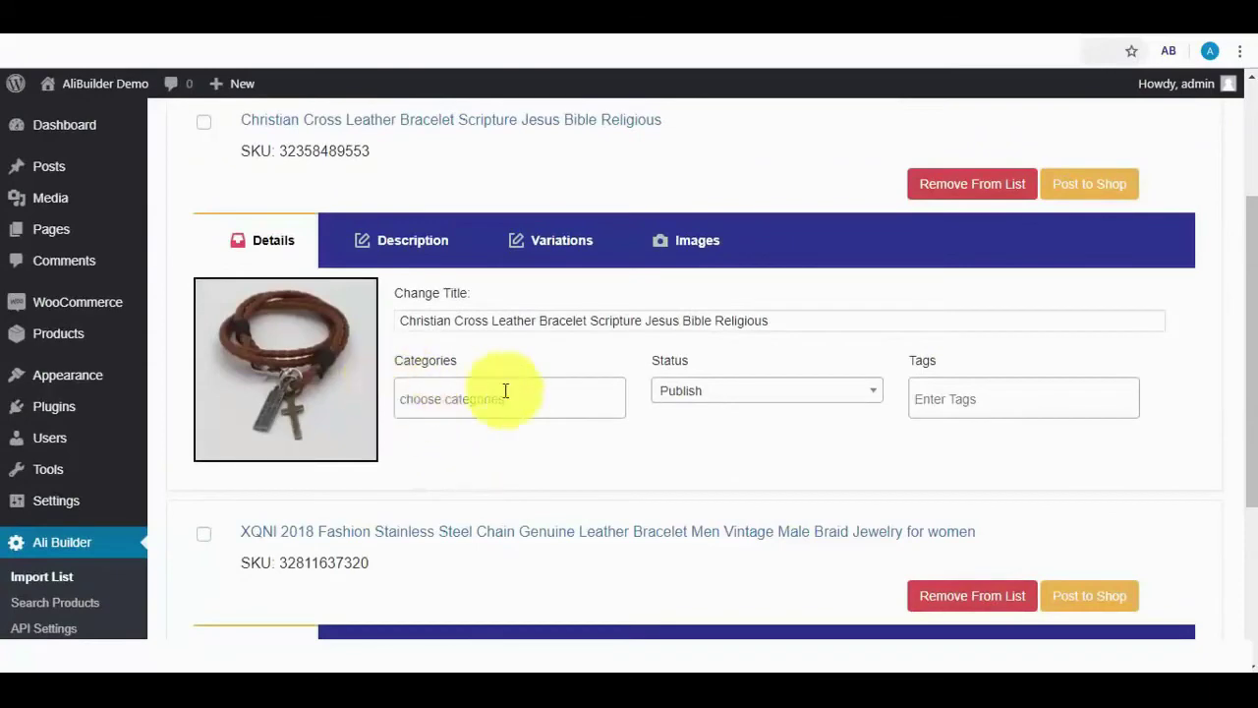
Step: Give the Christian Cross bracelet the '- Leather' category, Publish status and a 'bracelets' tag
{"action": "left_click", "coordinate": [451, 399]}
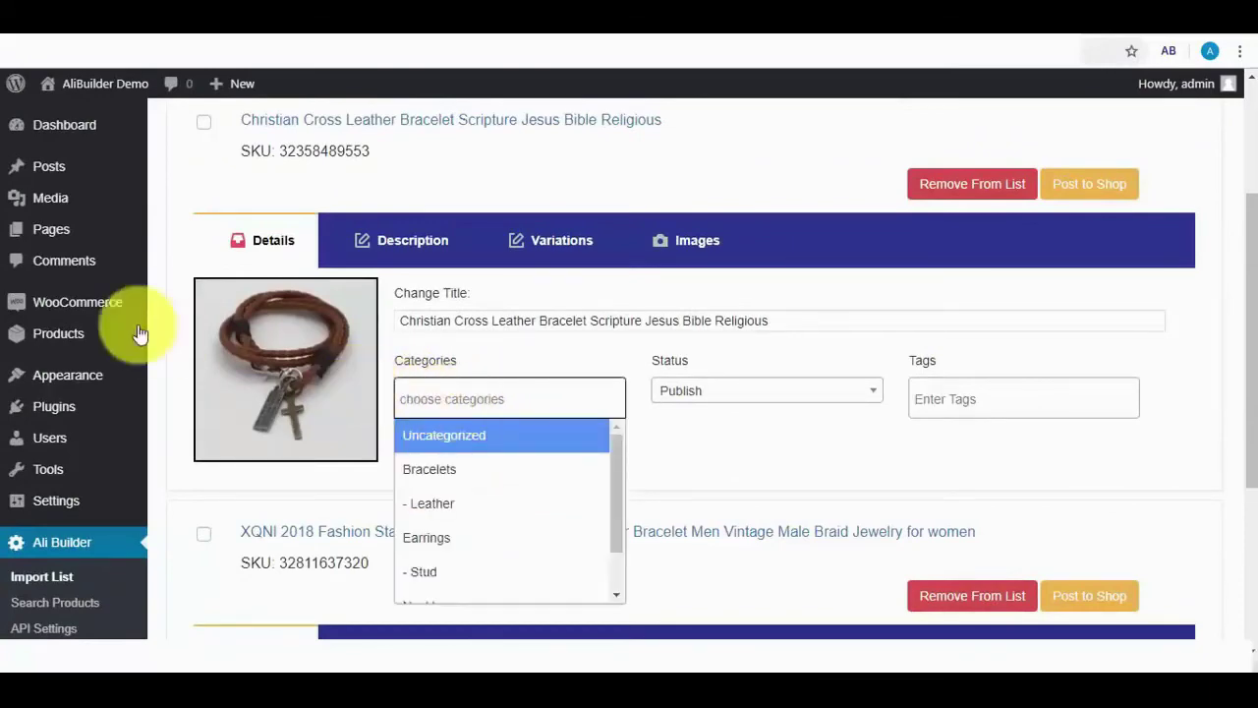
{"action": "mouse_move", "coordinate": [58, 333]}
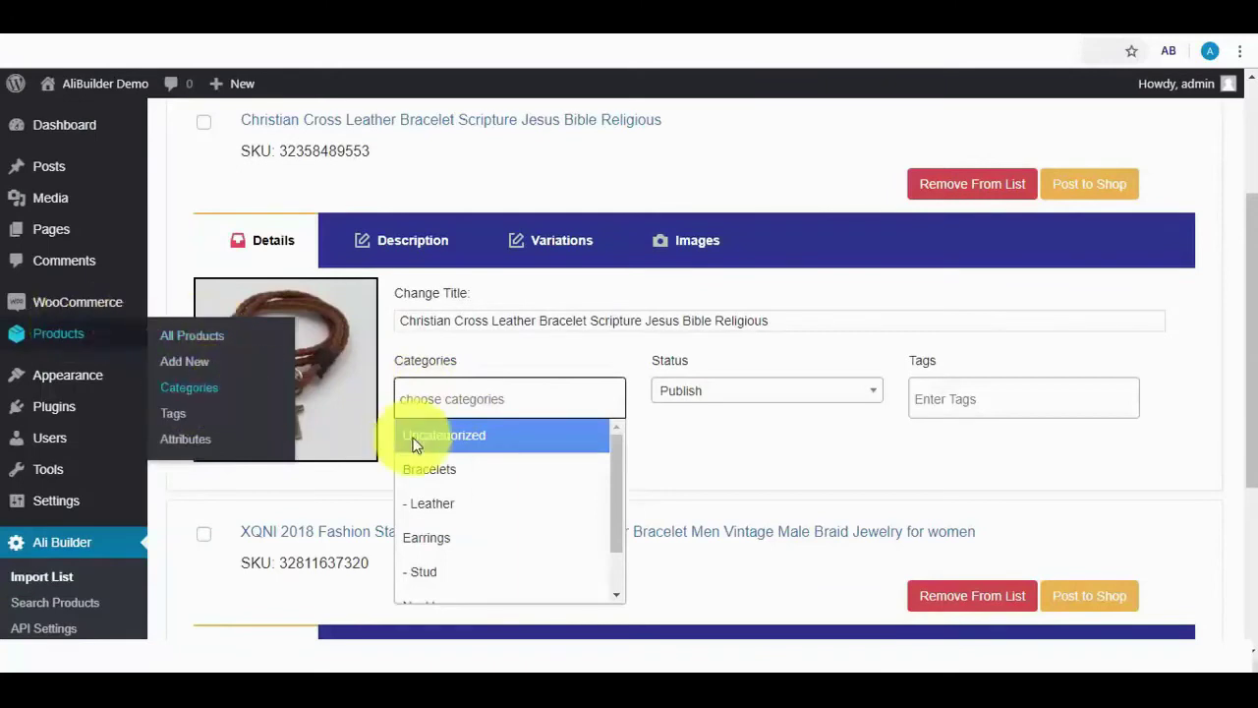
{"action": "left_click", "coordinate": [438, 504]}
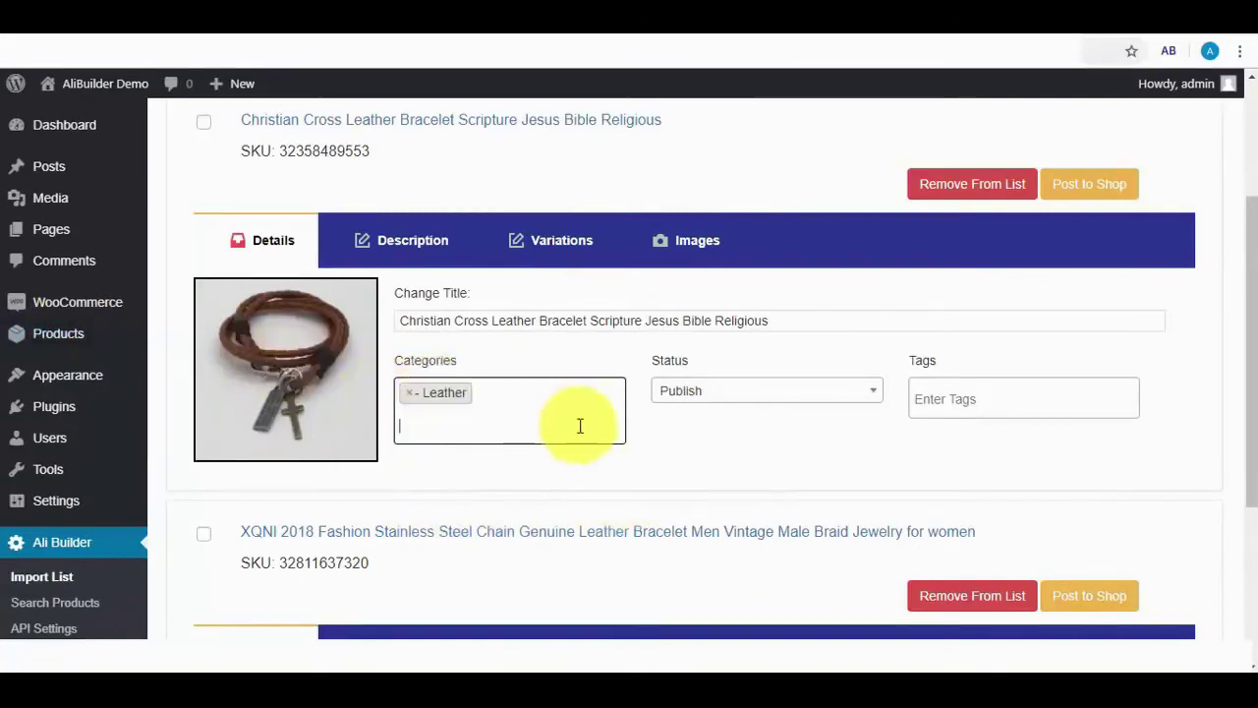
{"action": "left_click", "coordinate": [788, 389]}
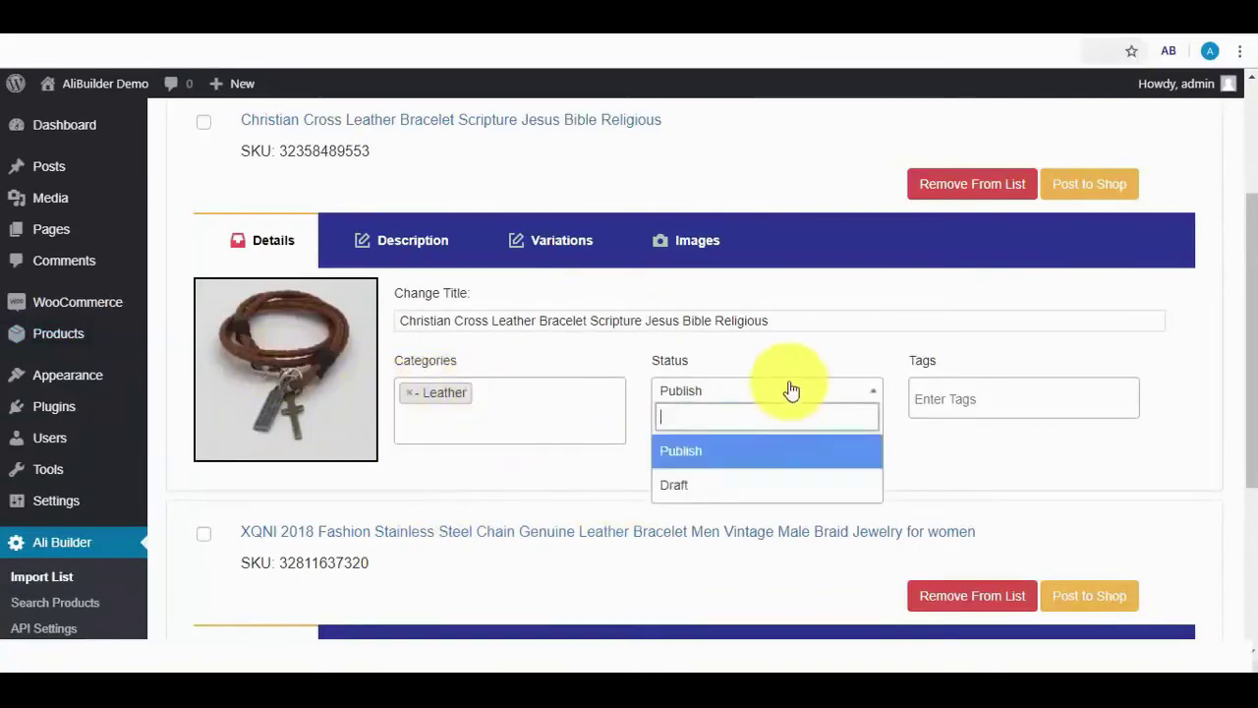
{"action": "left_click", "coordinate": [736, 452]}
{"action": "left_click", "coordinate": [954, 411]}
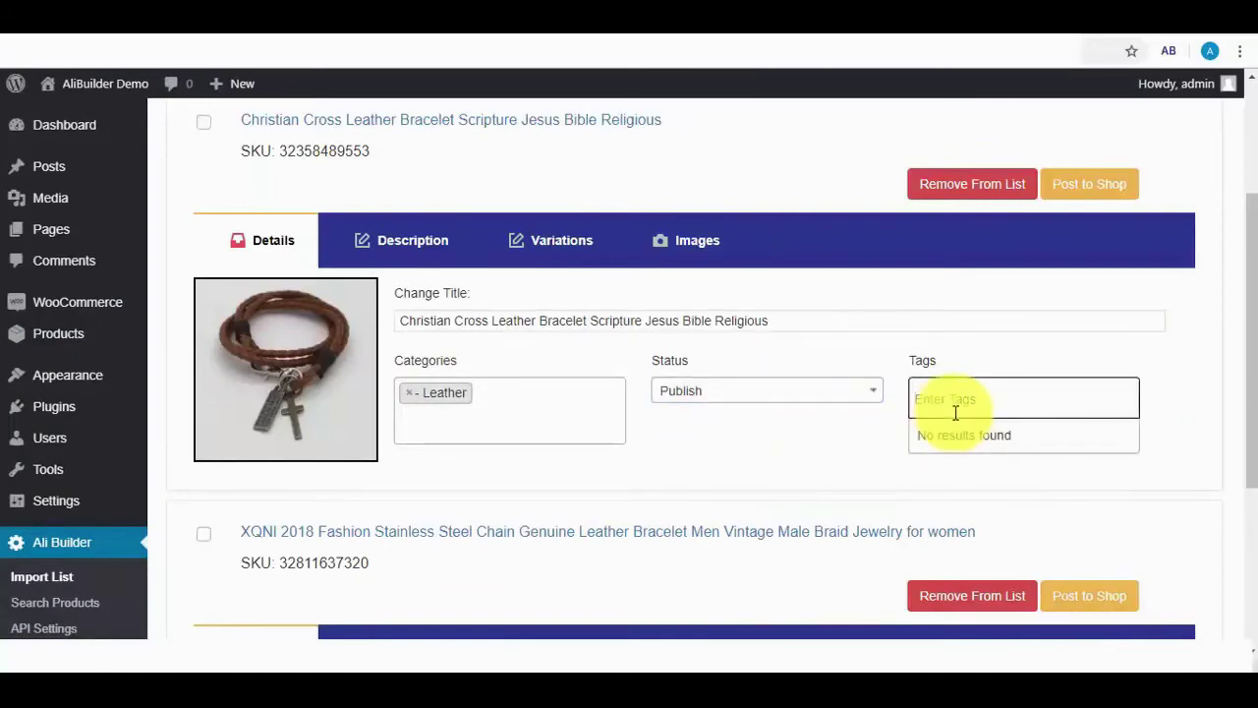
{"action": "type", "text": "bracelets"}
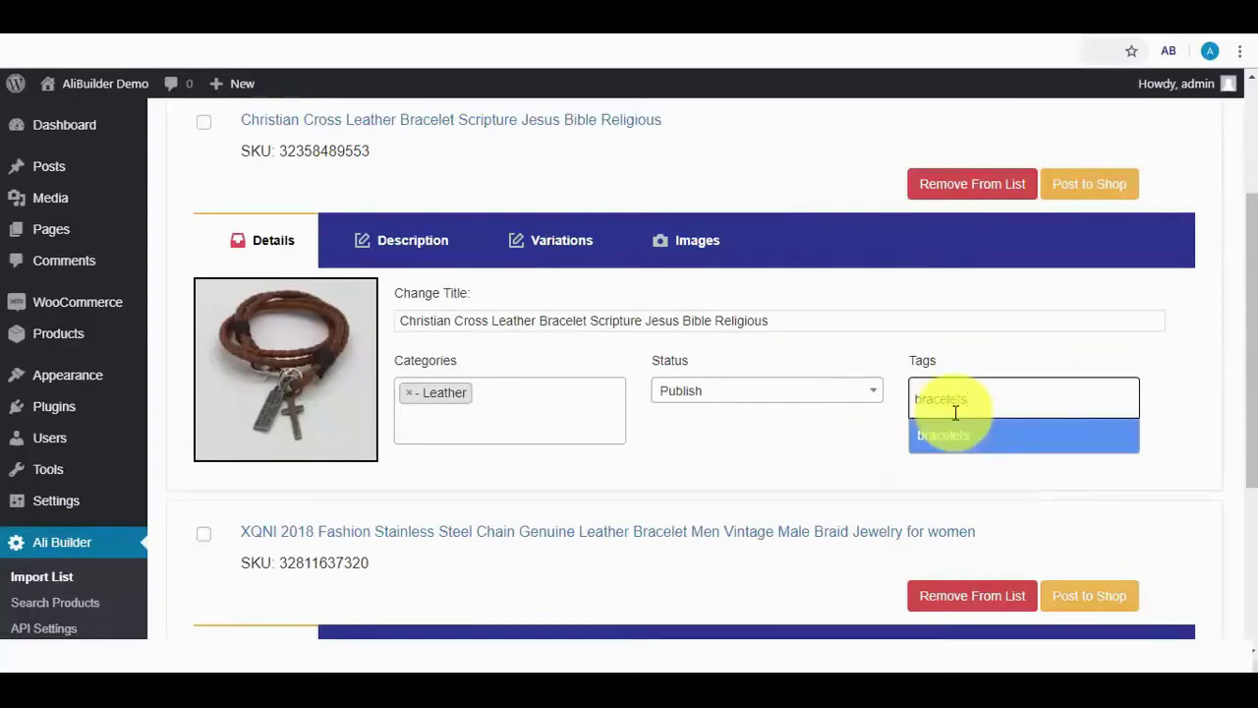
{"action": "left_click", "coordinate": [963, 439]}
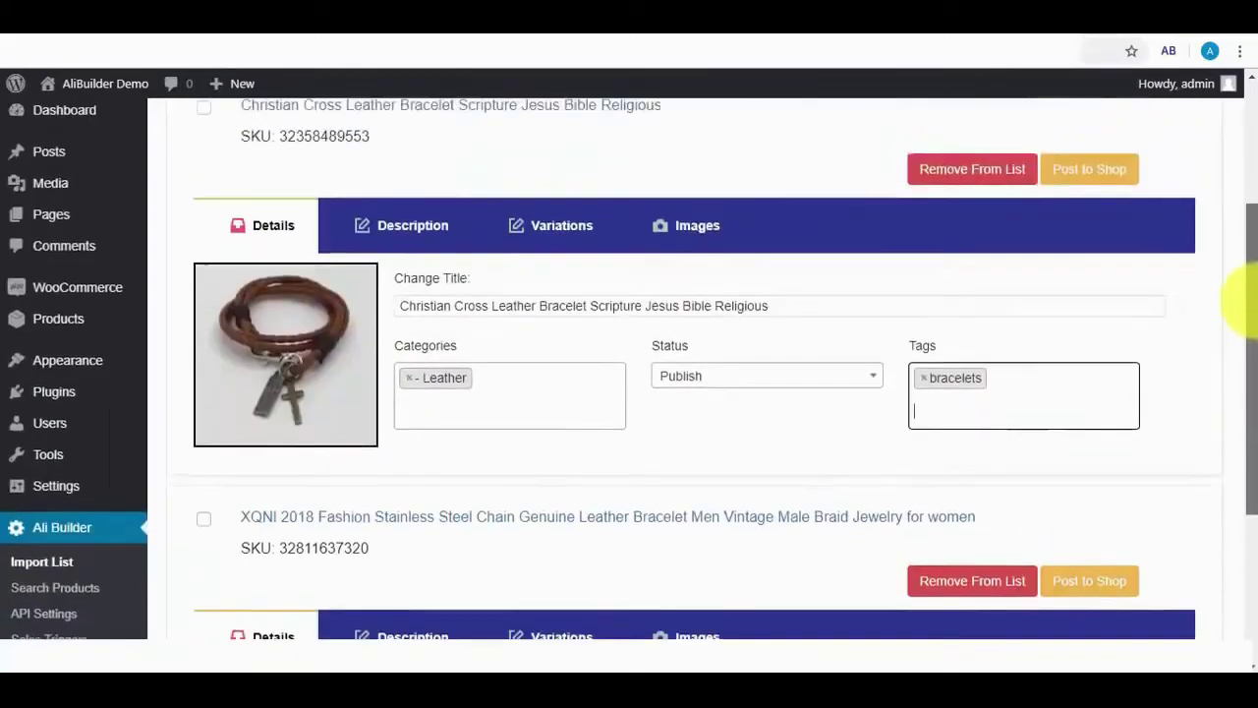
{"action": "left_click_drag", "start_coordinate": [1246, 304], "coordinate": [1189, 267]}
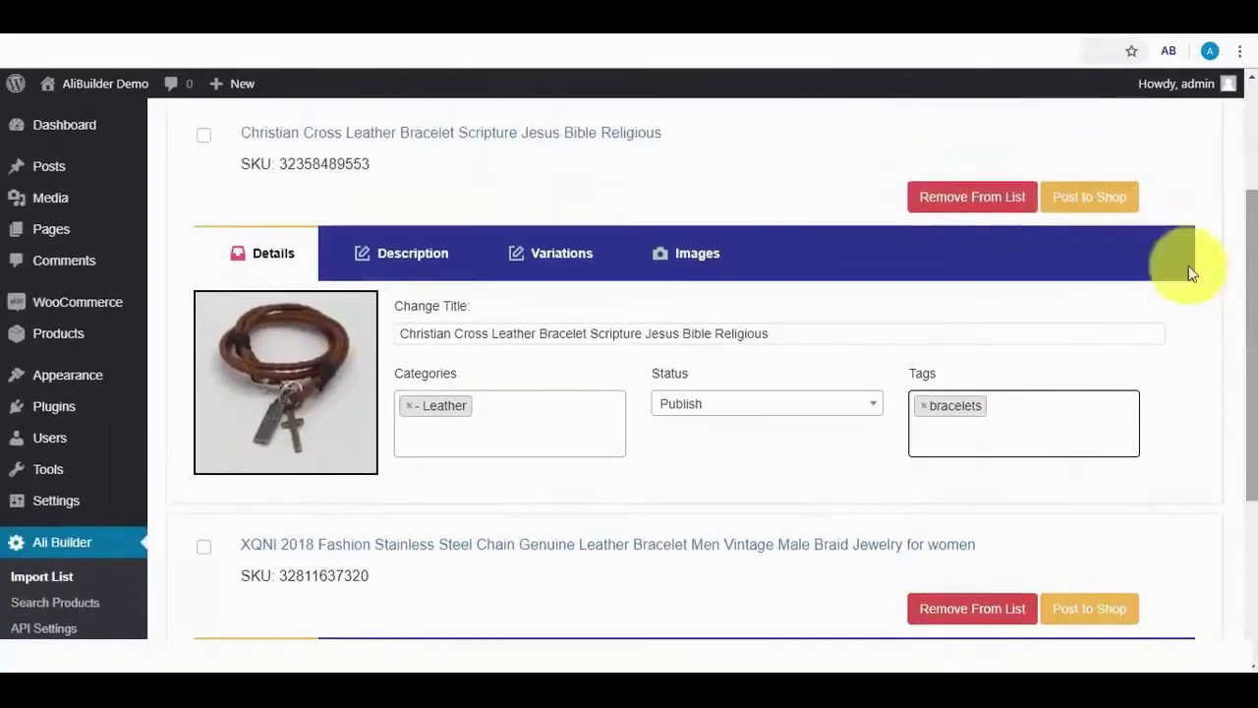
Step: In the Visual description, delete everything from 'Why choose this style items' downward
{"action": "left_click", "coordinate": [413, 250]}
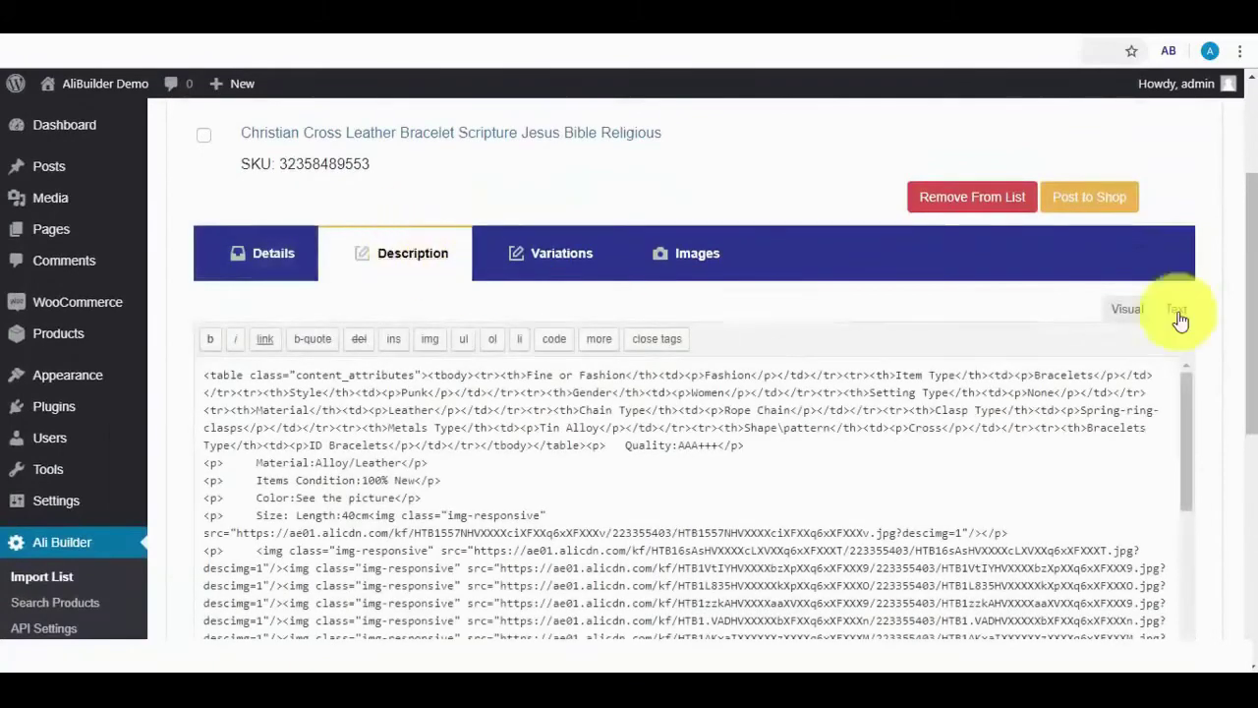
{"action": "left_click", "coordinate": [1127, 308]}
{"action": "mouse_move", "coordinate": [1184, 202]}
{"action": "left_mouse_down"}
{"action": "mouse_move", "coordinate": [1185, 443]}
{"action": "mouse_move", "coordinate": [1183, 422]}
{"action": "left_mouse_up"}
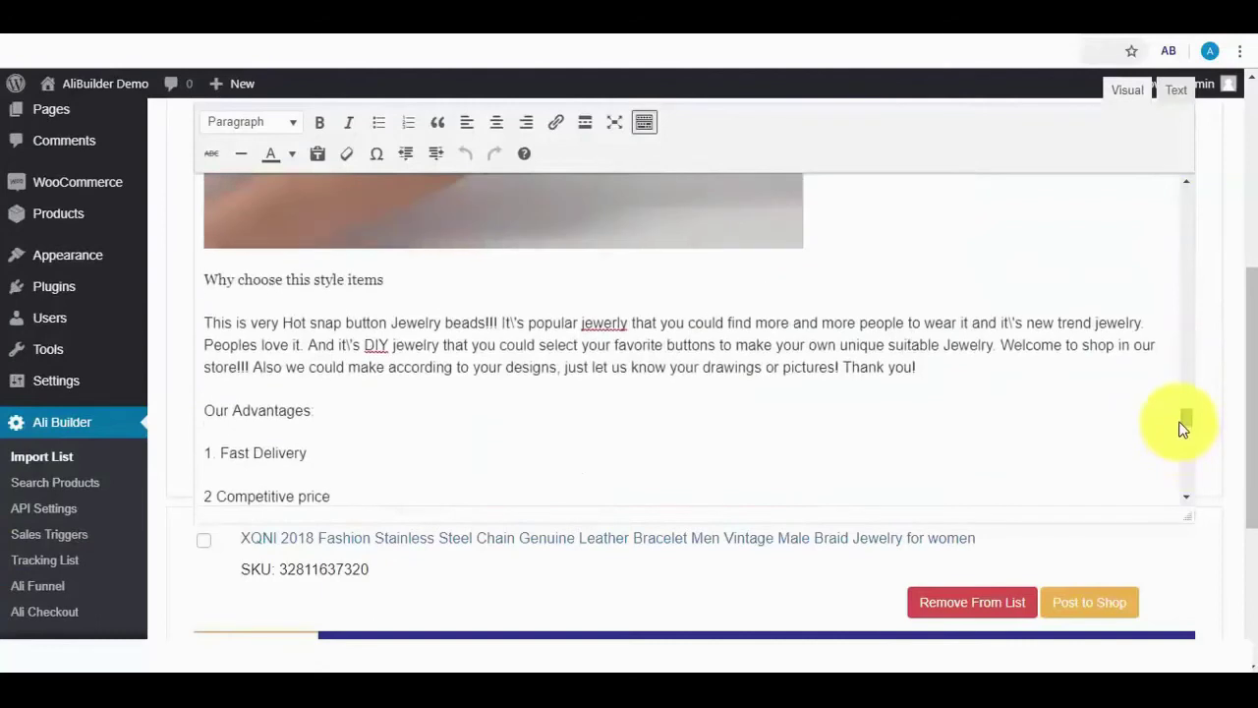
{"action": "left_click", "coordinate": [216, 287]}
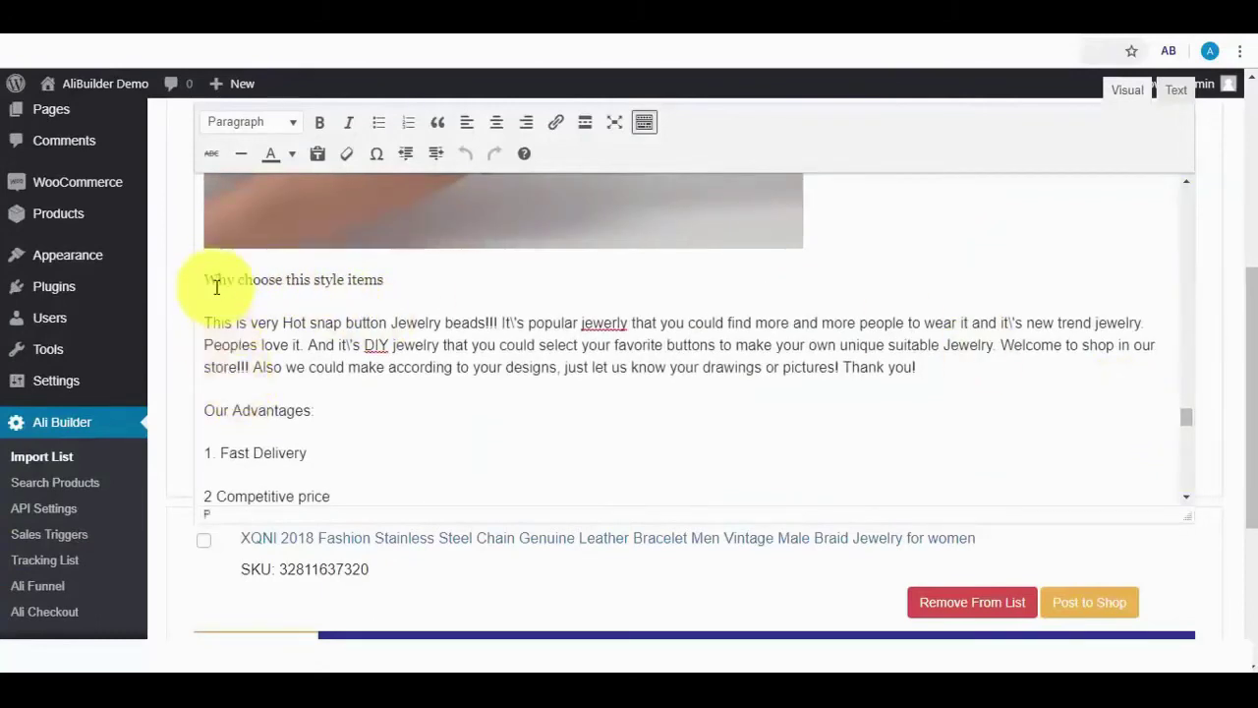
{"action": "mouse_move", "coordinate": [209, 279]}
{"action": "left_mouse_down"}
{"action": "mouse_move", "coordinate": [323, 604]}
{"action": "mouse_move", "coordinate": [533, 489]}
{"action": "left_mouse_up"}
{"action": "key", "text": "Delete"}
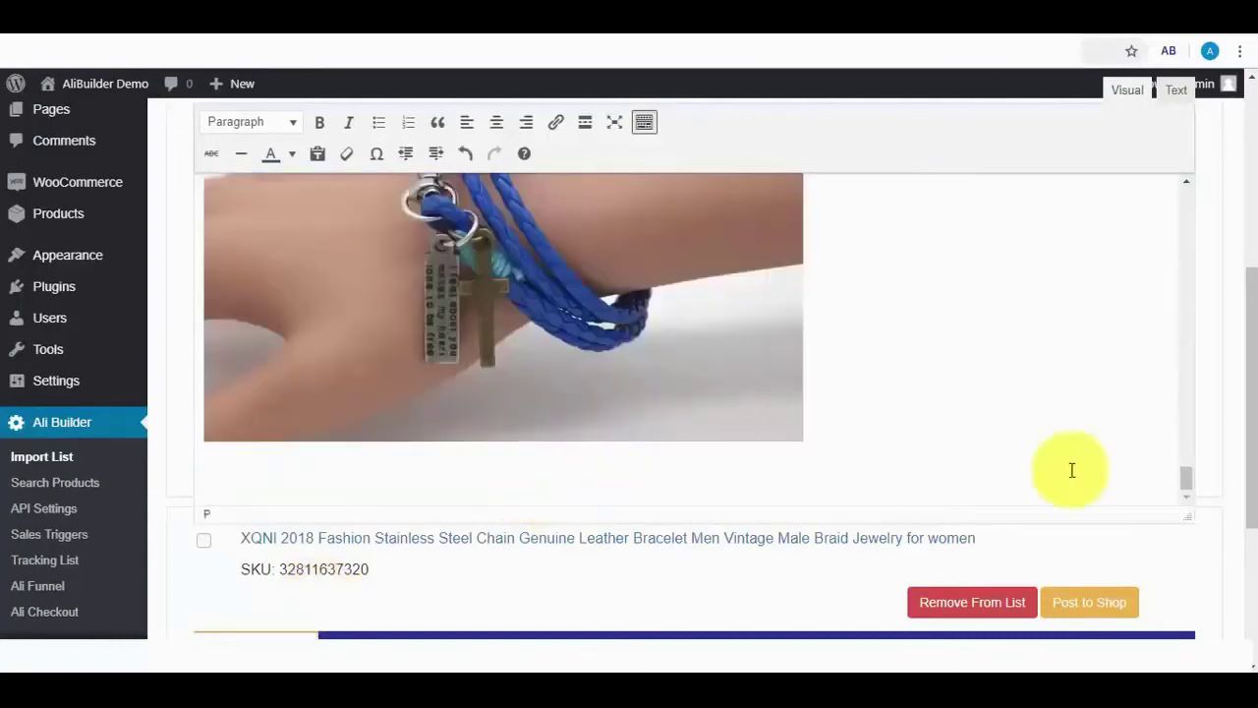
{"action": "scroll", "coordinate": [1003, 471], "scroll_direction": "up", "scroll_amount": 5}
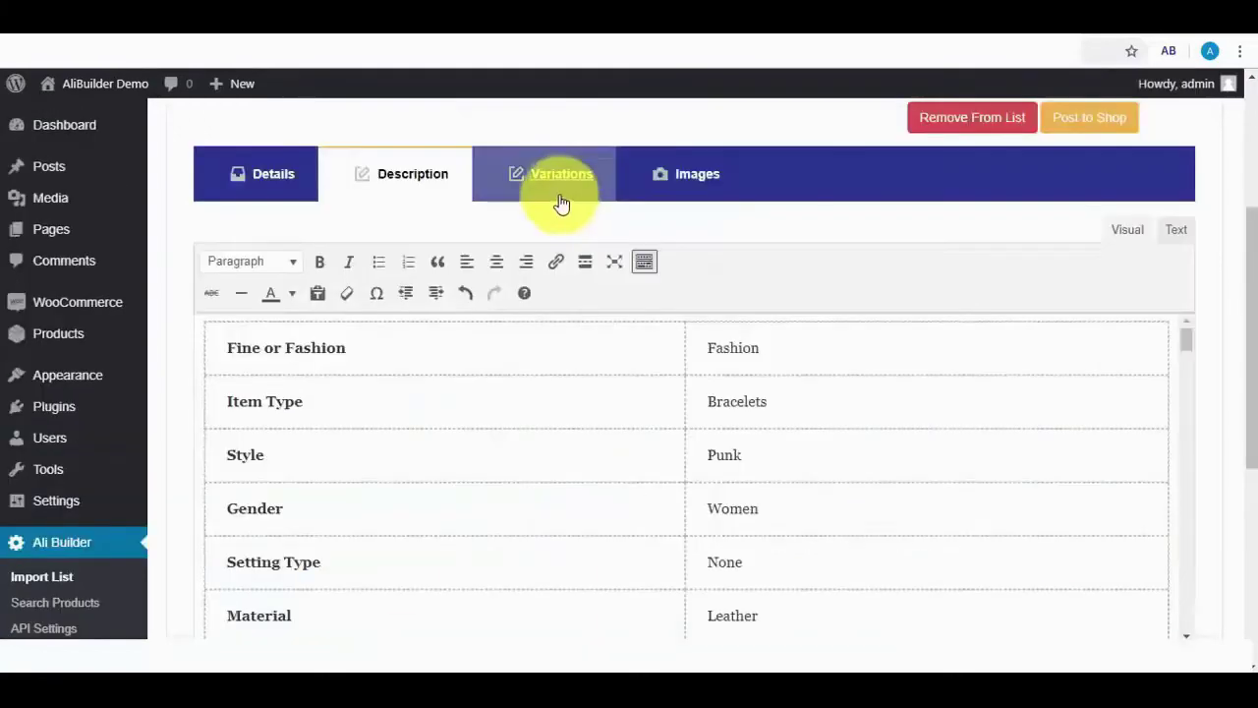
Step: Review the first variation's price, profit and compared-at price in Variations
{"action": "left_click", "coordinate": [560, 196]}
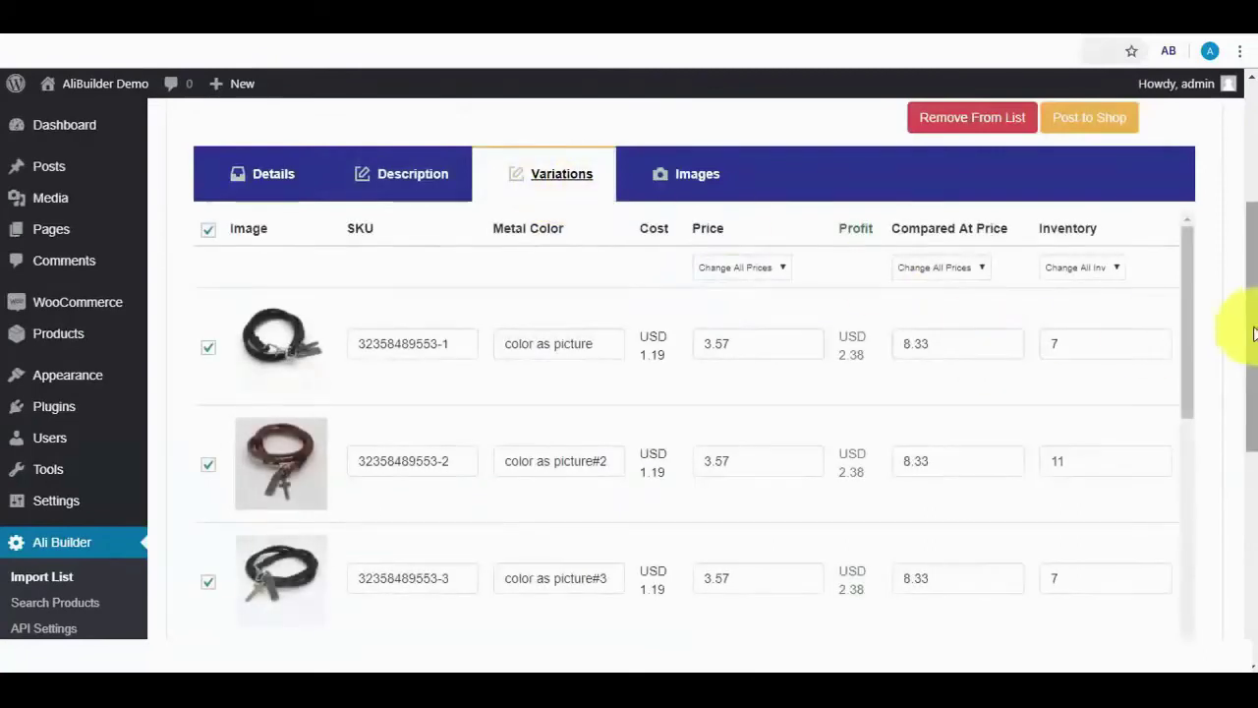
{"action": "left_click_drag", "start_coordinate": [1250, 319], "coordinate": [1250, 334]}
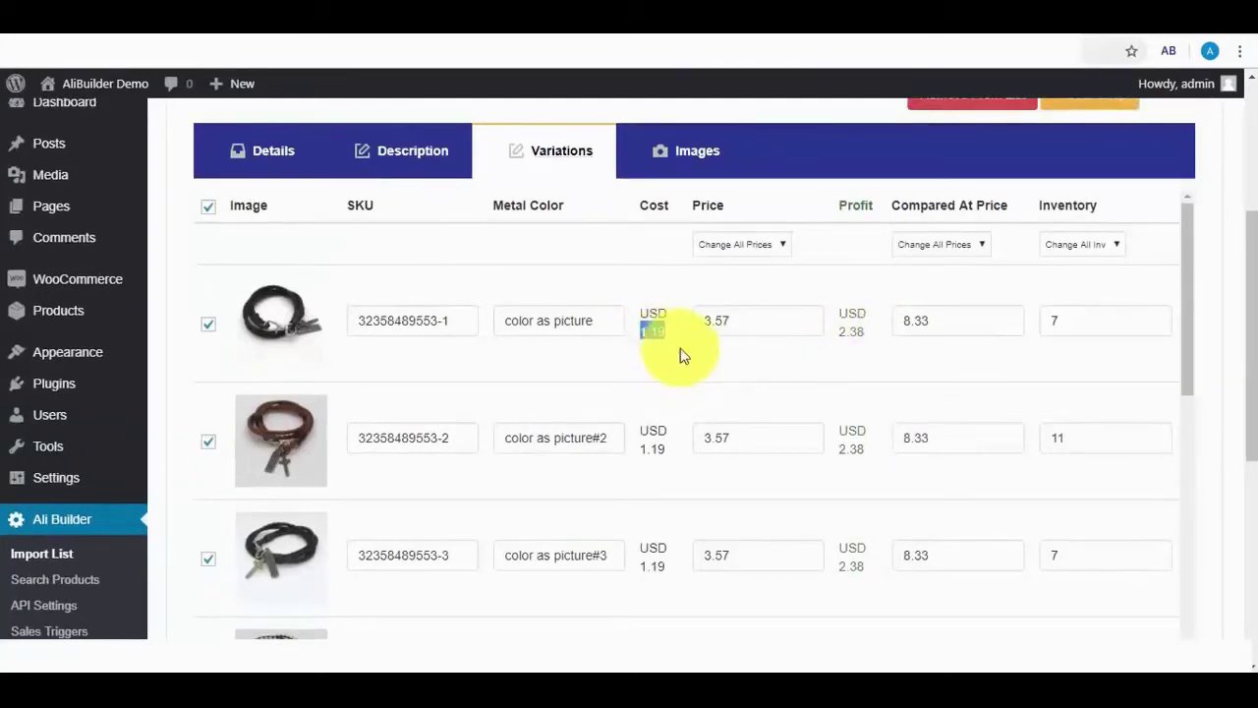
{"action": "double_click", "coordinate": [732, 321]}
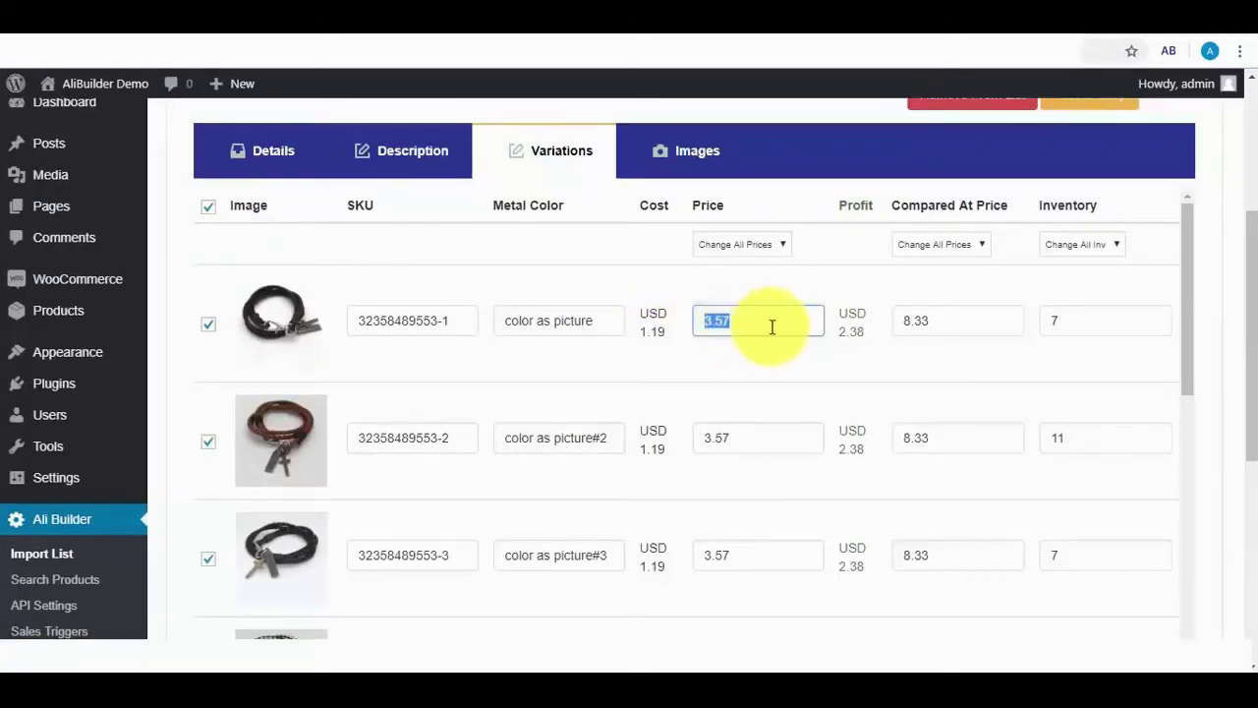
{"action": "left_click_drag", "start_coordinate": [870, 337], "coordinate": [847, 334]}
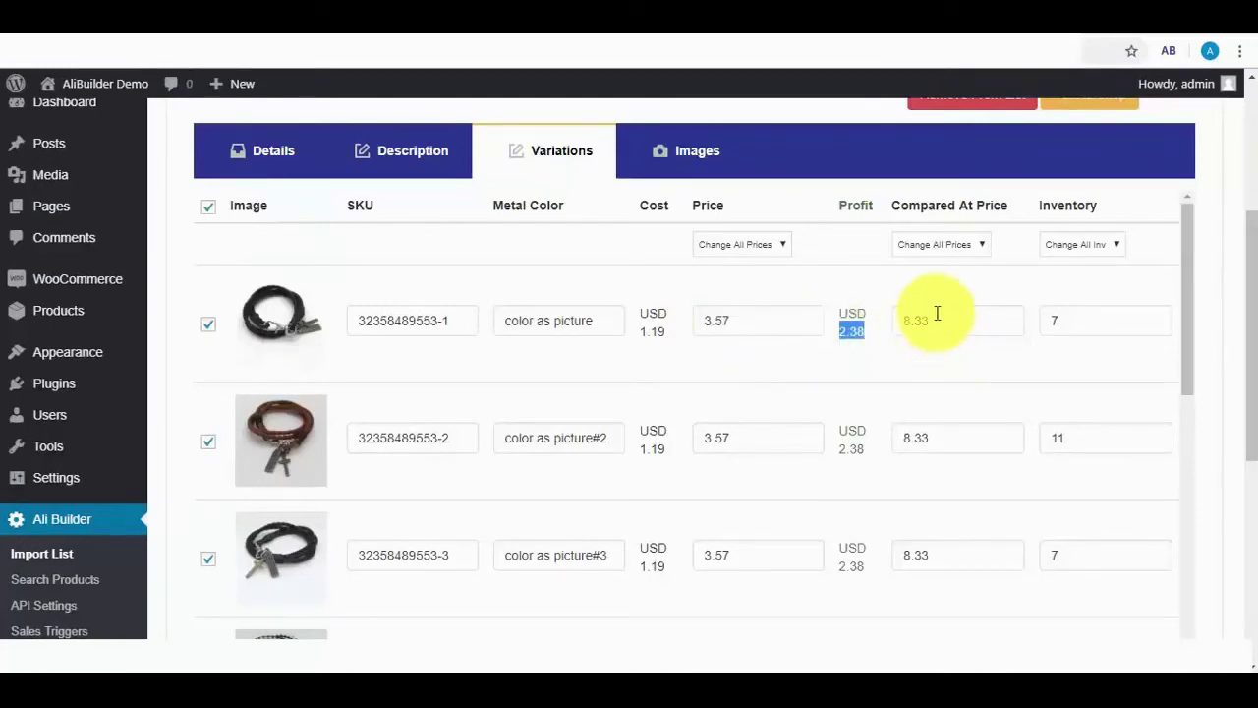
{"action": "left_click_drag", "start_coordinate": [929, 320], "coordinate": [916, 320]}
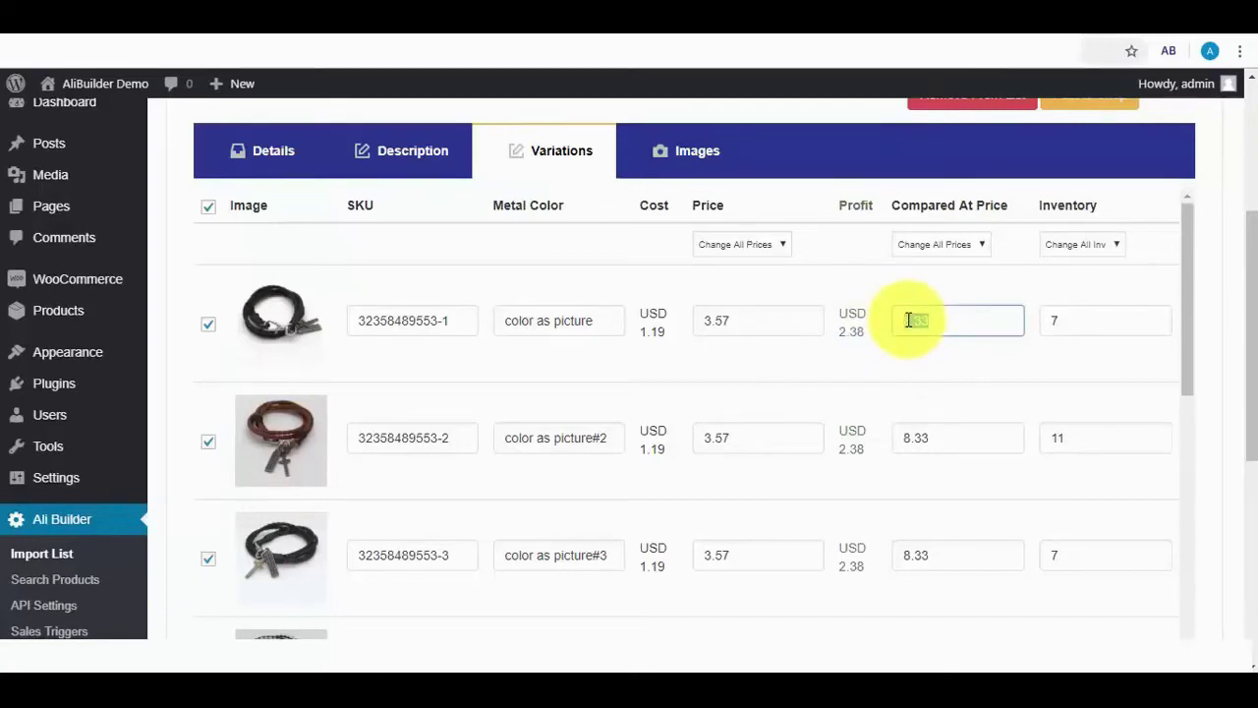
{"action": "left_click", "coordinate": [992, 354]}
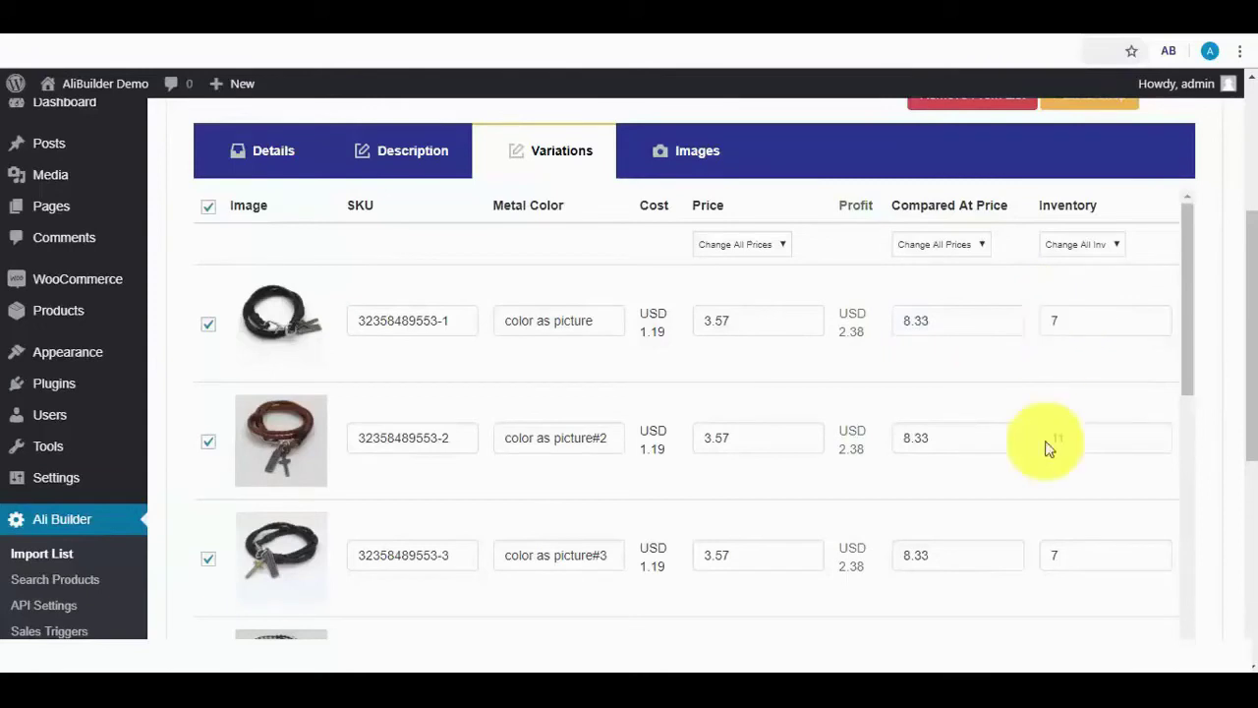
Step: Keep the first variation included and place the caret in its metal colour name
{"action": "scroll", "coordinate": [191, 315], "scroll_direction": "down", "scroll_amount": 1}
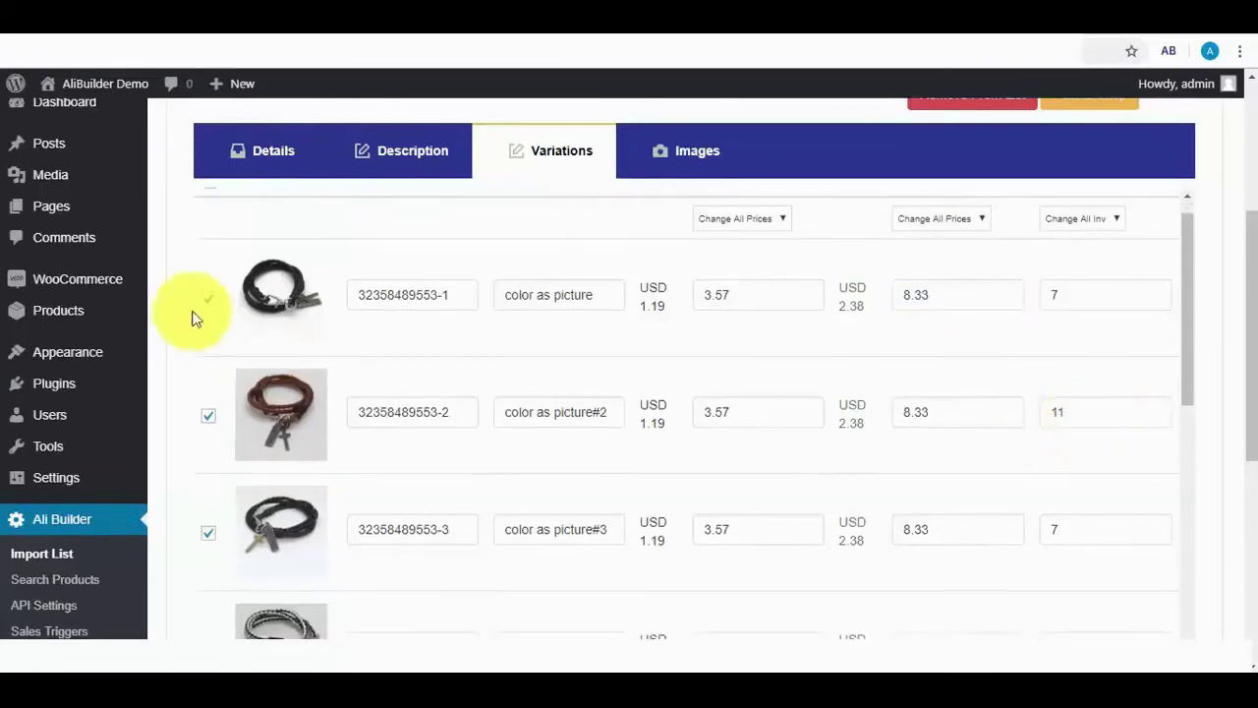
{"action": "left_click", "coordinate": [208, 300]}
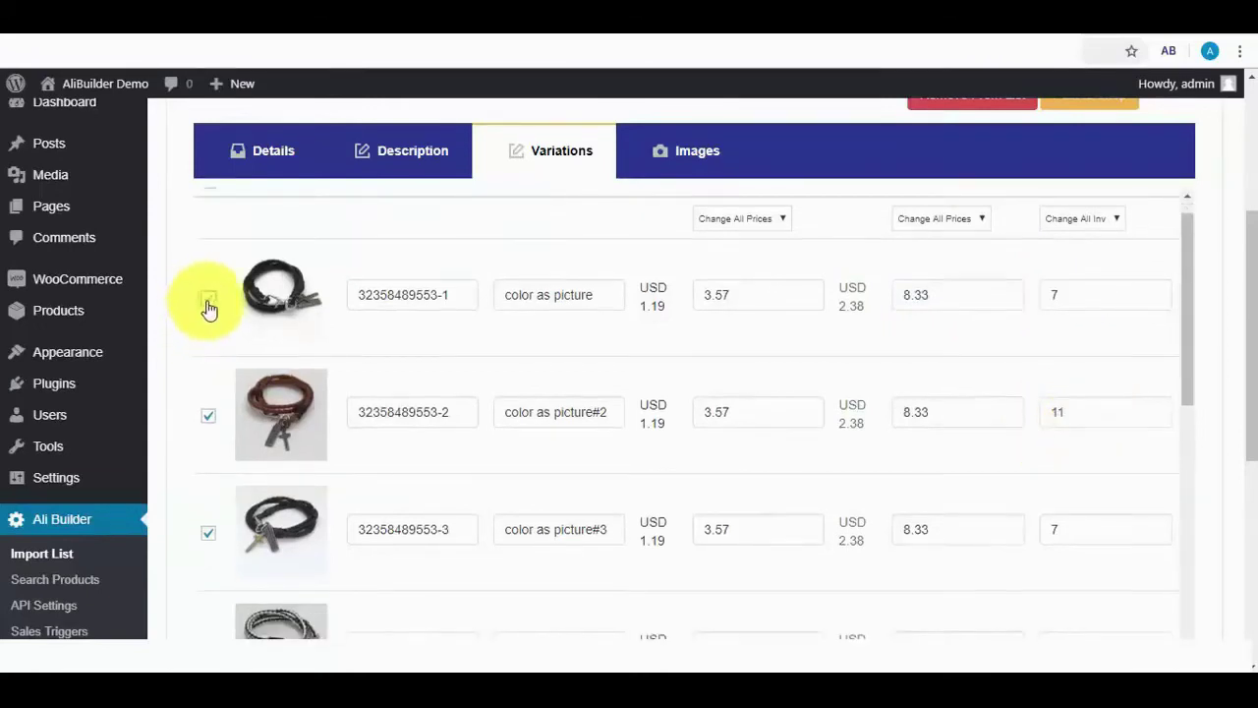
{"action": "left_click", "coordinate": [207, 301]}
{"action": "left_click", "coordinate": [583, 297]}
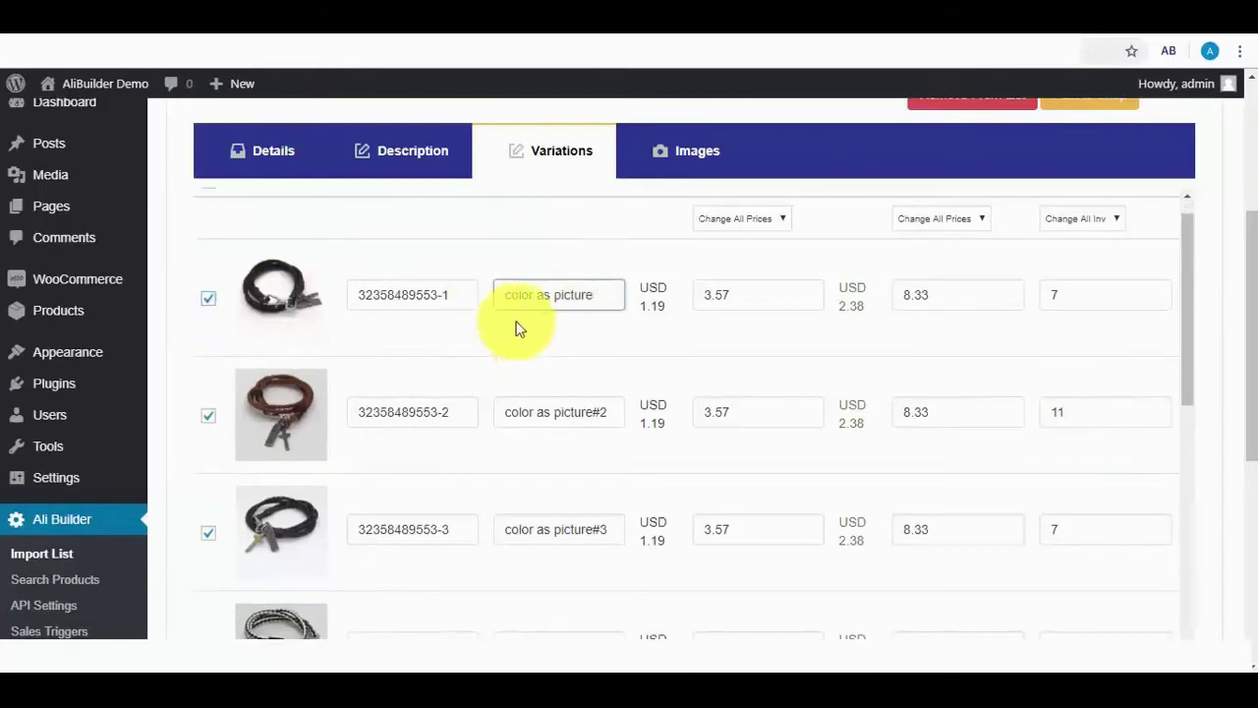
{"action": "left_click", "coordinate": [548, 297]}
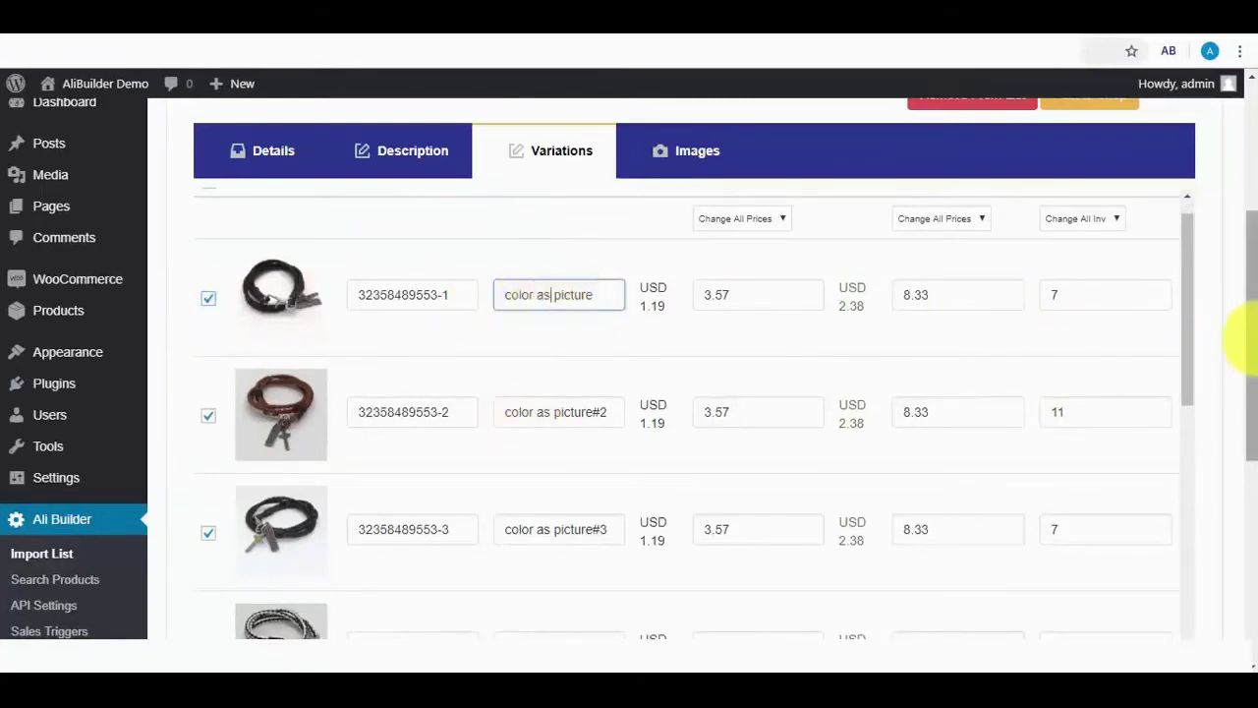
Step: Select all import-list products and apply the 'Post Products to Shop' bulk action
{"action": "left_click", "coordinate": [678, 172]}
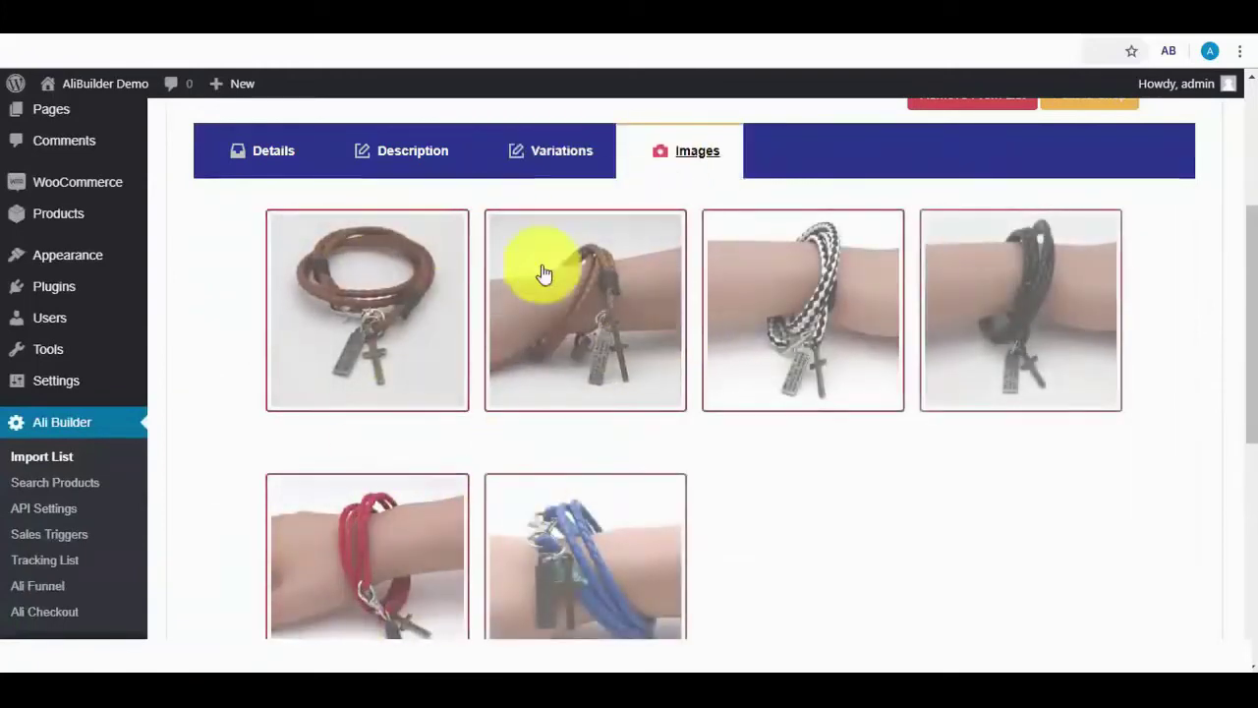
{"action": "mouse_move", "coordinate": [1250, 359]}
{"action": "left_mouse_down"}
{"action": "mouse_move", "coordinate": [1246, 477]}
{"action": "mouse_move", "coordinate": [1250, 313]}
{"action": "left_mouse_up"}
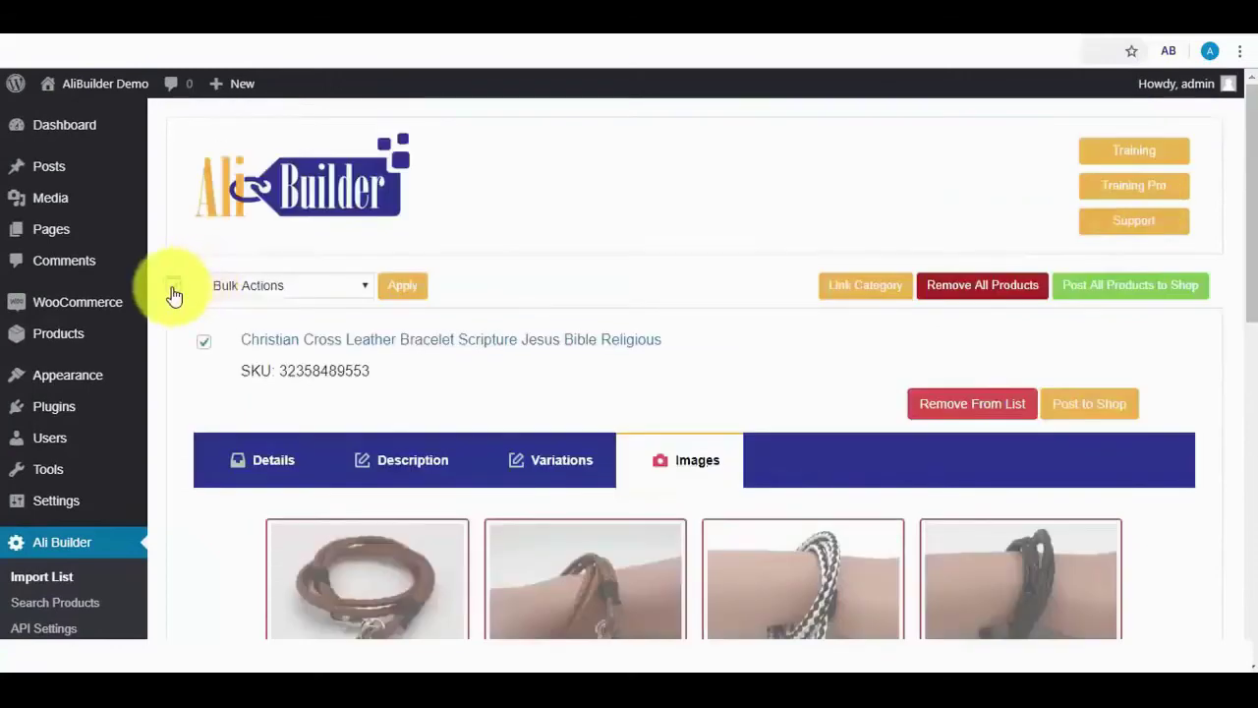
{"action": "left_click", "coordinate": [173, 287]}
{"action": "left_click", "coordinate": [316, 284]}
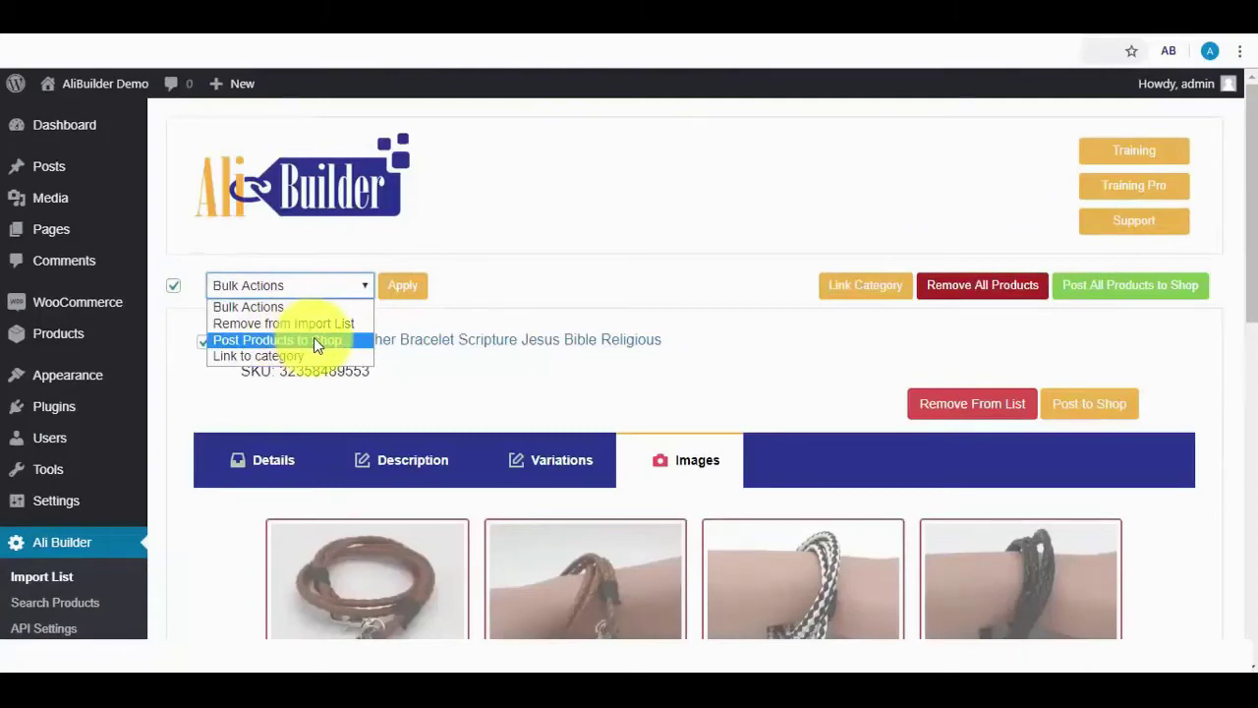
{"action": "left_click", "coordinate": [314, 339]}
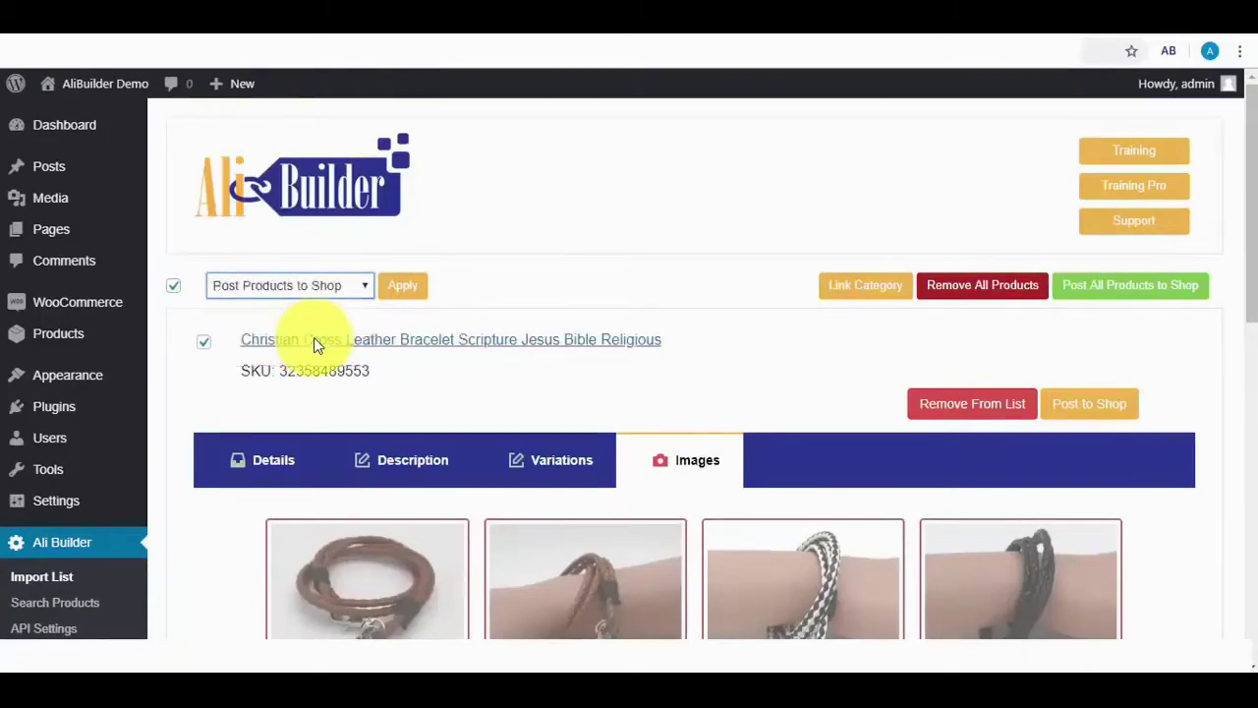
{"action": "scroll", "coordinate": [1236, 482], "scroll_direction": "down", "scroll_amount": 5}
{"action": "scroll", "coordinate": [1253, 511], "scroll_direction": "down", "scroll_amount": 1}
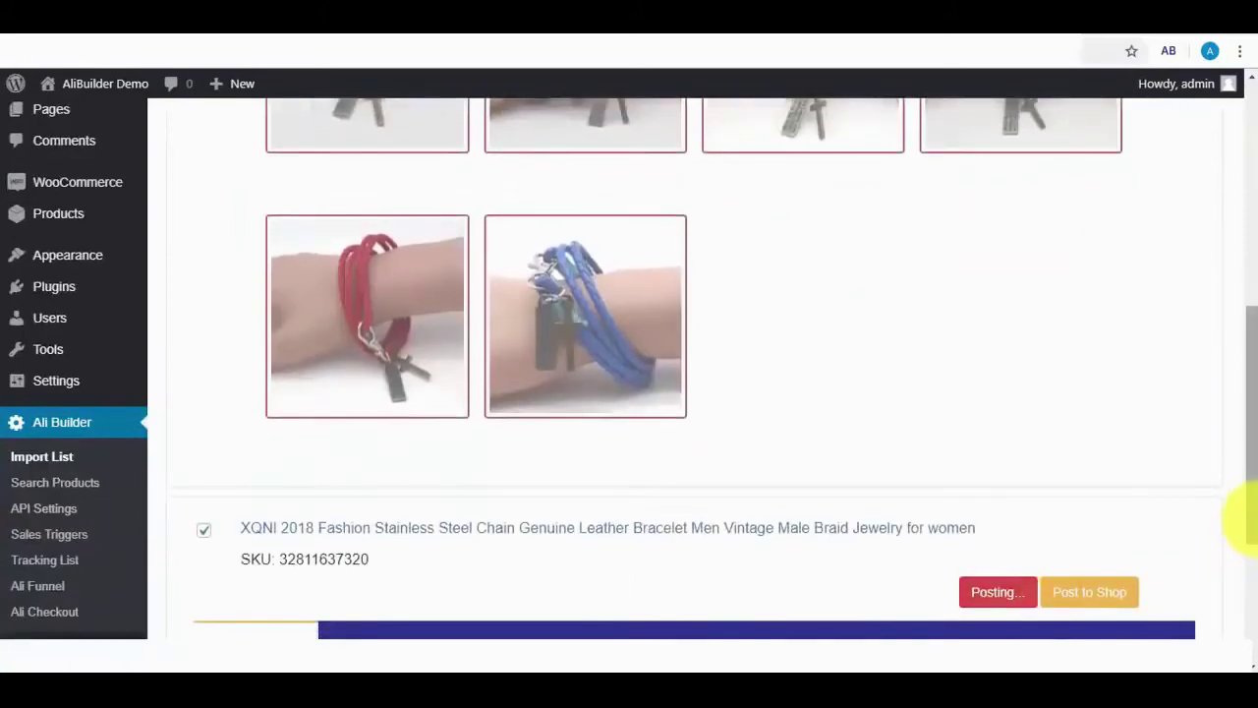
{"action": "left_click_drag", "start_coordinate": [1246, 511], "coordinate": [1238, 112]}
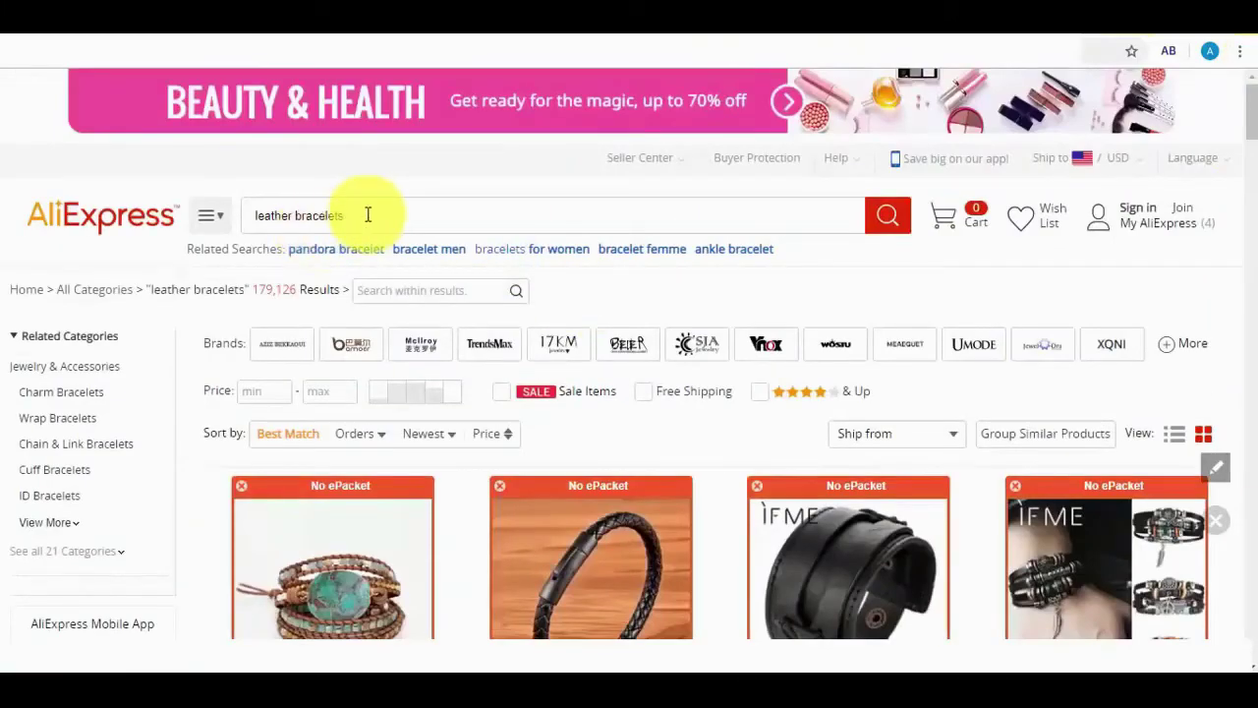
Step: Replace the leather bracelets search with the 'stud earrings' suggestion and browse the results
{"action": "left_click_drag", "start_coordinate": [364, 215], "coordinate": [236, 223]}
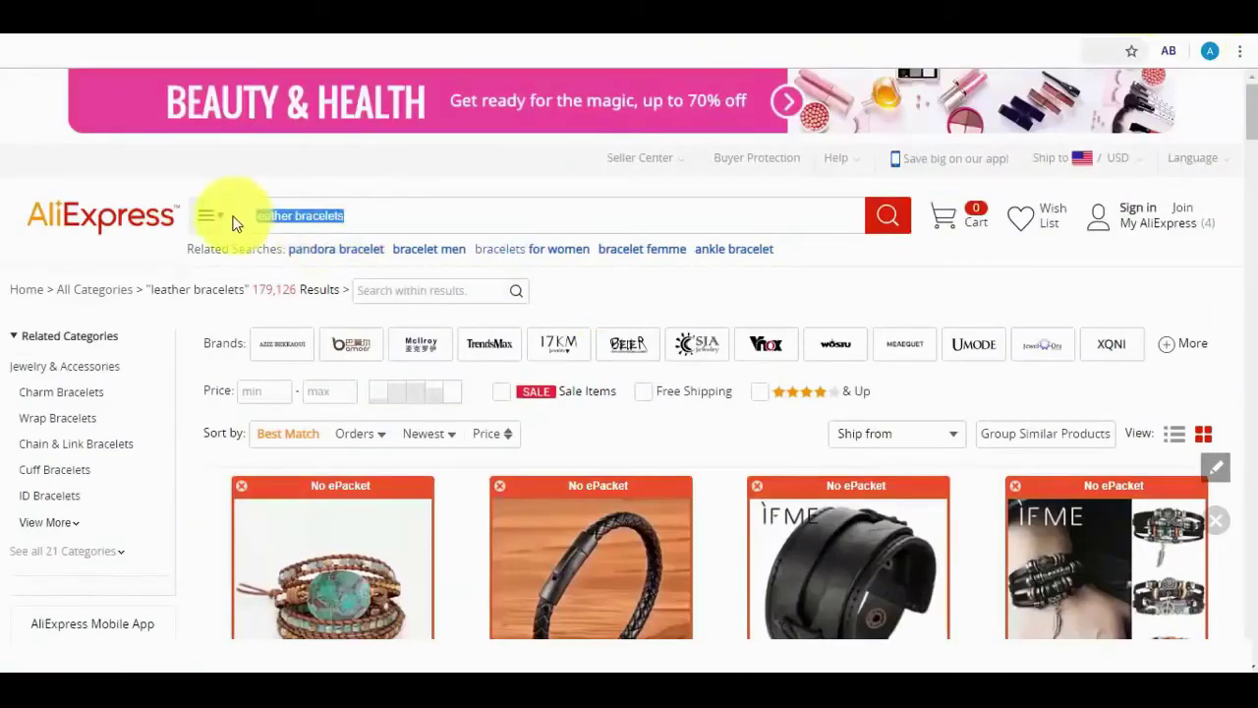
{"action": "key", "text": "BackSpace"}
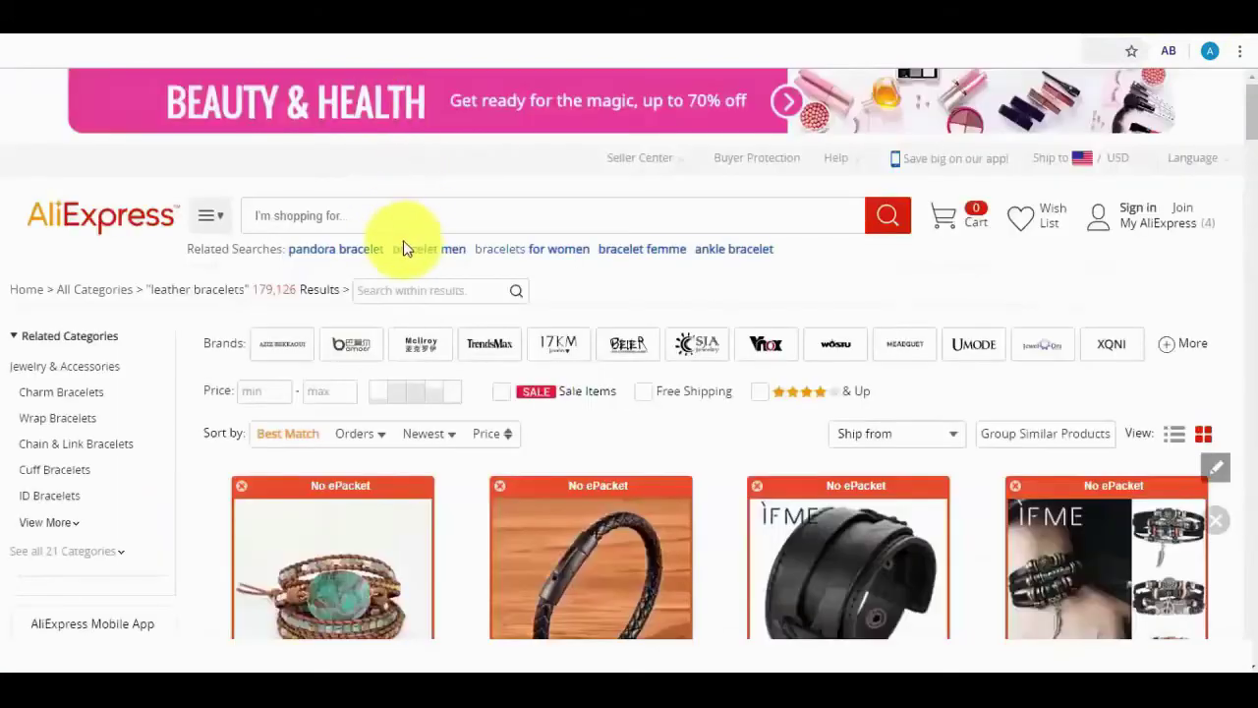
{"action": "type", "text": "stud ea"}
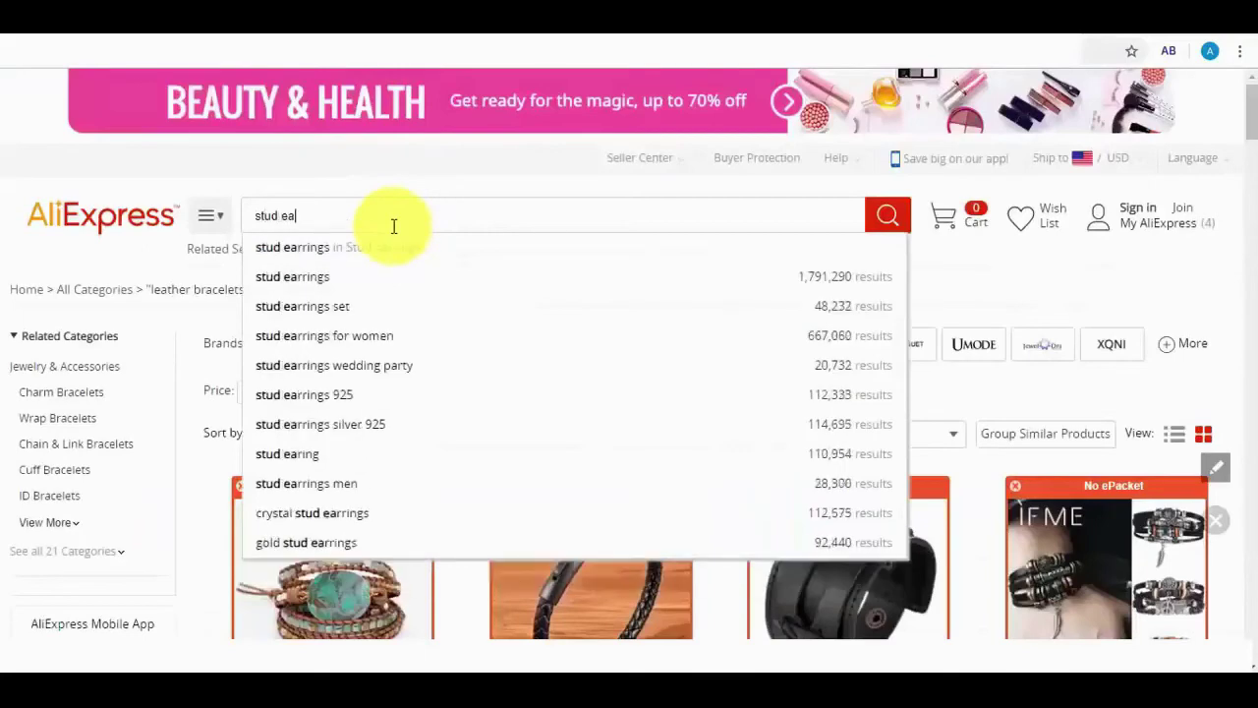
{"action": "left_click", "coordinate": [324, 278]}
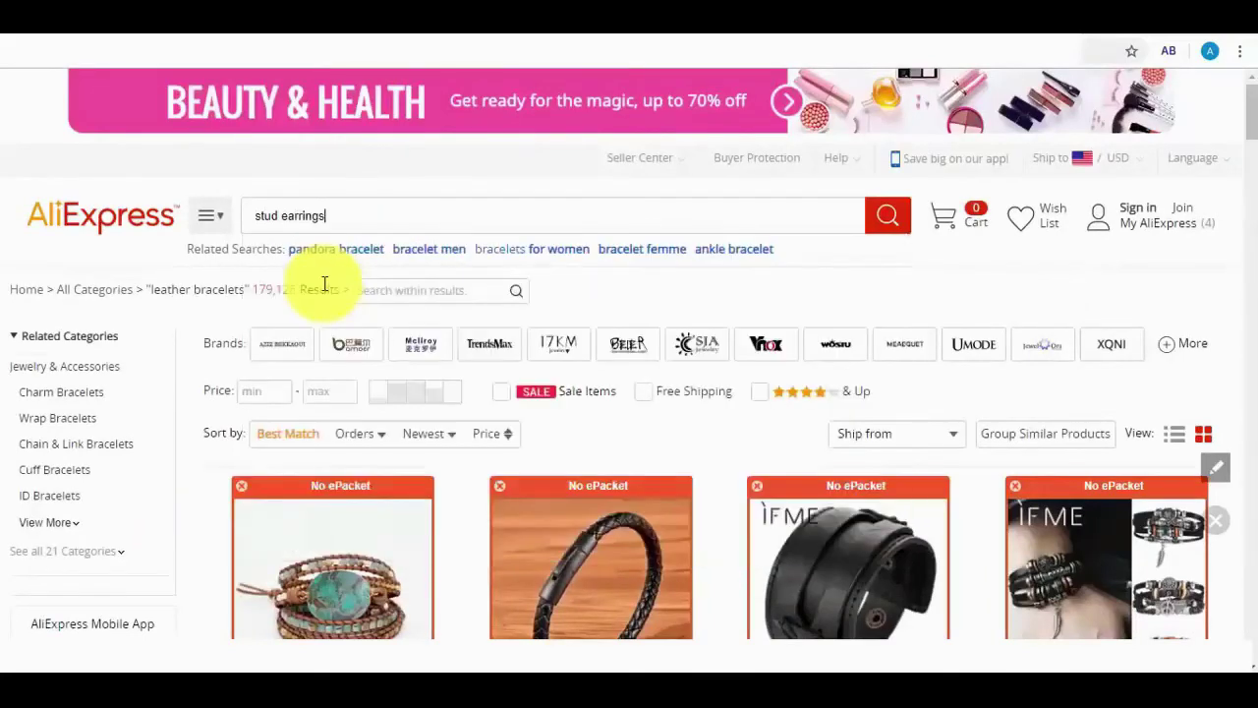
{"action": "scroll", "coordinate": [1238, 113], "scroll_direction": "down", "scroll_amount": 3}
{"action": "scroll", "coordinate": [1248, 126], "scroll_direction": "up", "scroll_amount": 1}
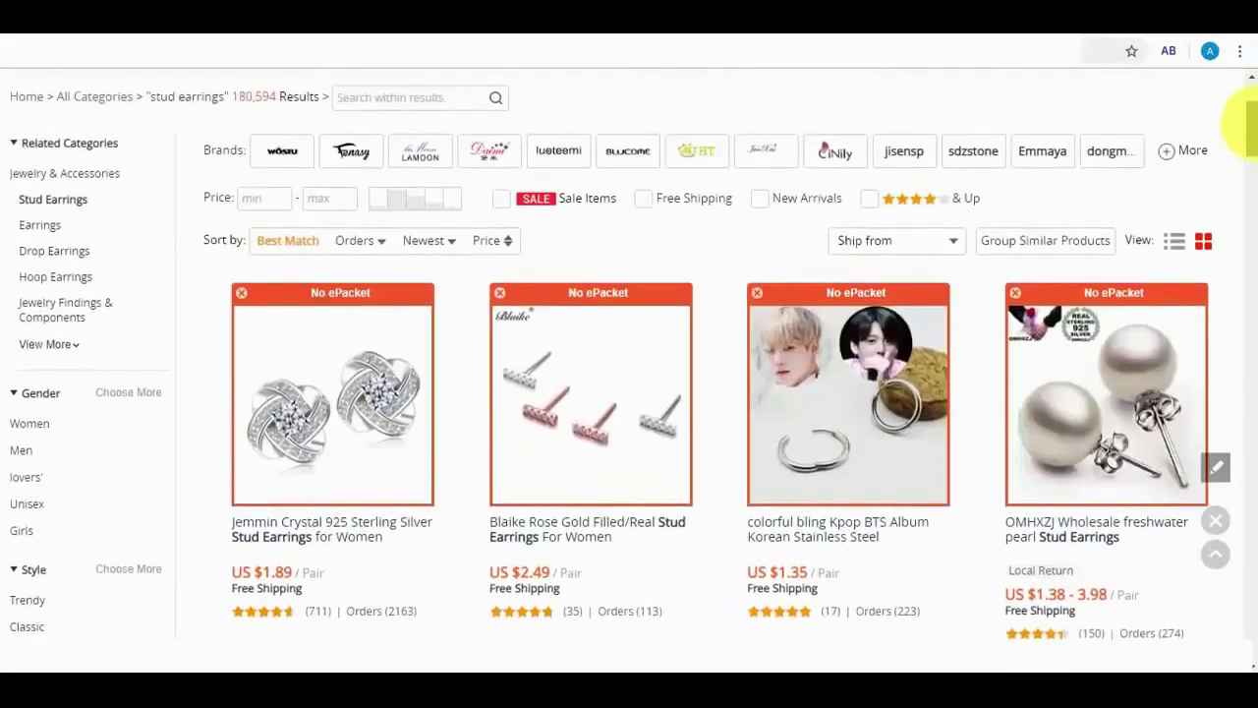
{"action": "left_click_drag", "start_coordinate": [1248, 123], "coordinate": [1240, 141]}
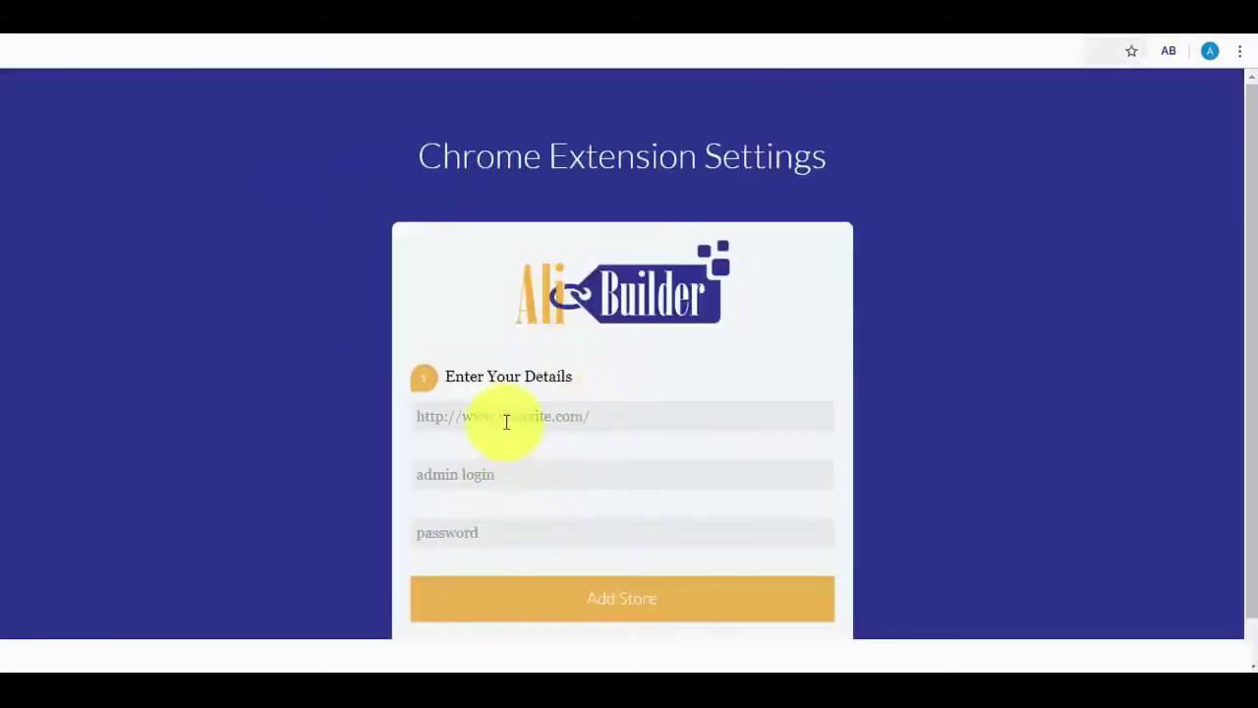
Step: Add the WordPress store in the AliBuilder extension with its site URL, admin login and password, then activate it
{"action": "left_click", "coordinate": [506, 422]}
{"action": "key", "text": "ctrl+v"}
{"action": "left_click", "coordinate": [497, 481]}
{"action": "type", "text": "admin"}
{"action": "key", "text": "Tab"}
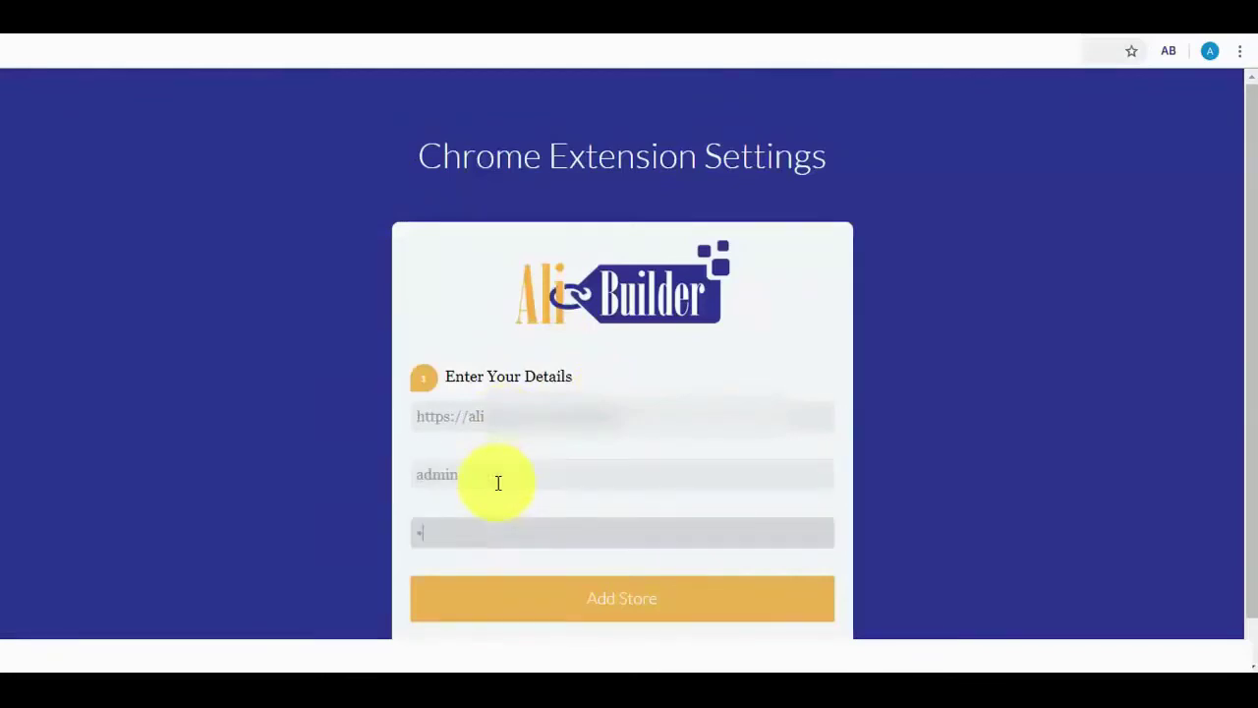
{"action": "left_click", "coordinate": [600, 615]}
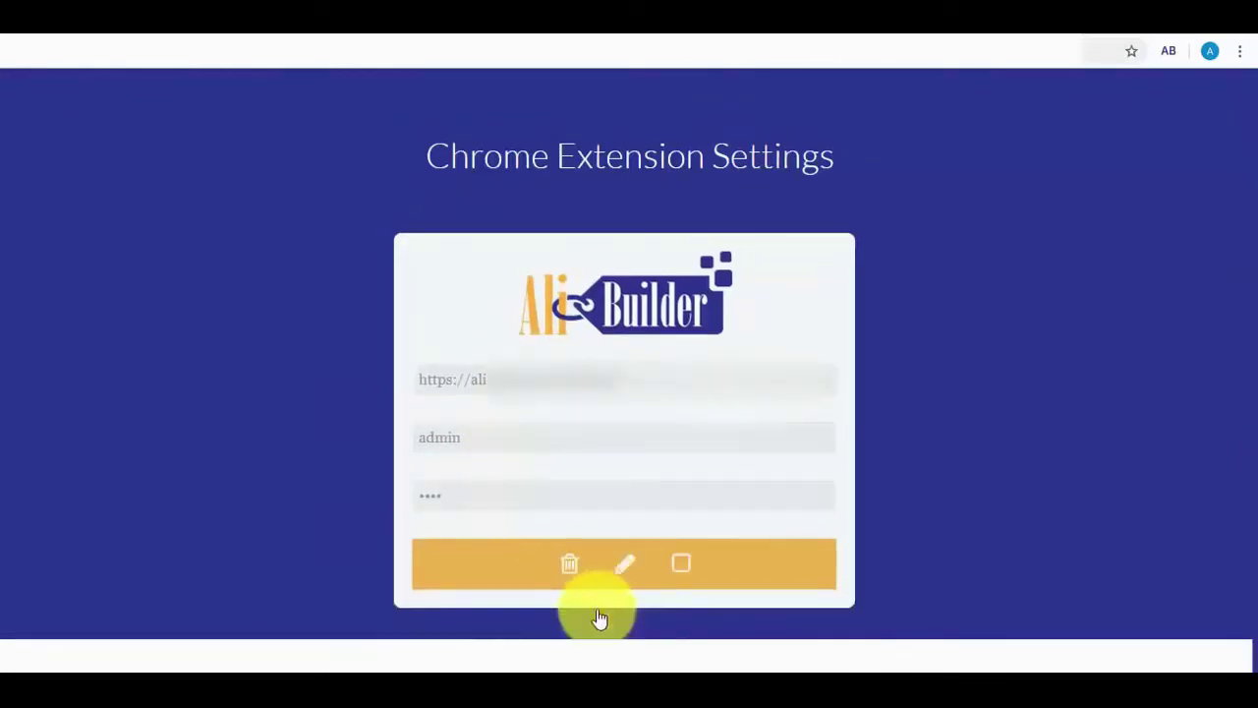
{"action": "left_click", "coordinate": [680, 568]}
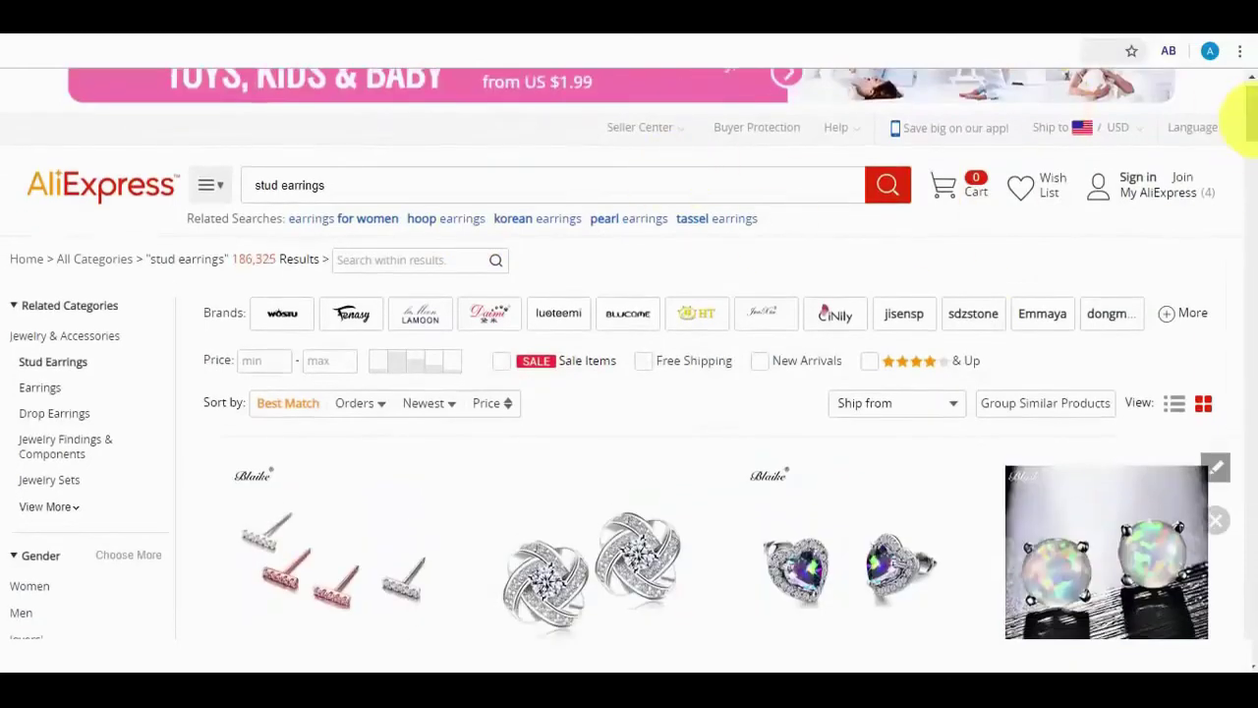
Step: Import the MAIKALE blue earrings and Dreamlee birthstone stud earrings from the results into AliBuilder
{"action": "left_click_drag", "start_coordinate": [1239, 118], "coordinate": [1246, 214]}
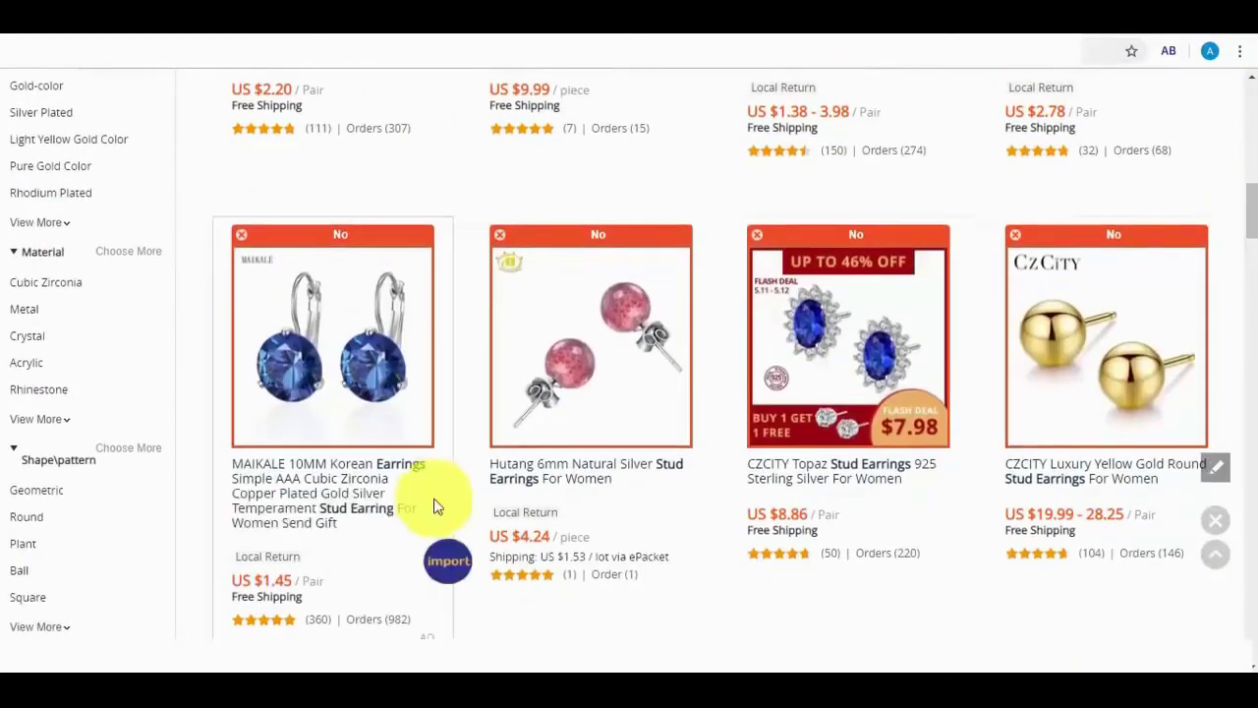
{"action": "left_click", "coordinate": [447, 559]}
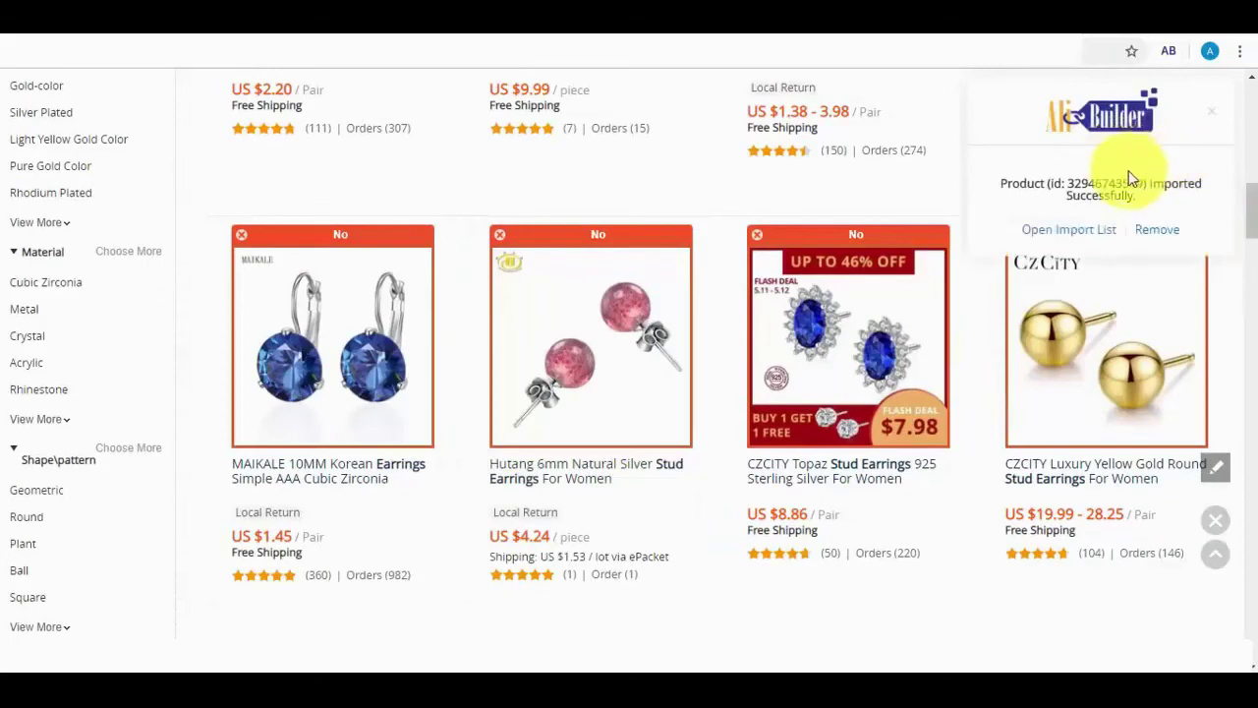
{"action": "left_click_drag", "start_coordinate": [1251, 211], "coordinate": [1253, 312]}
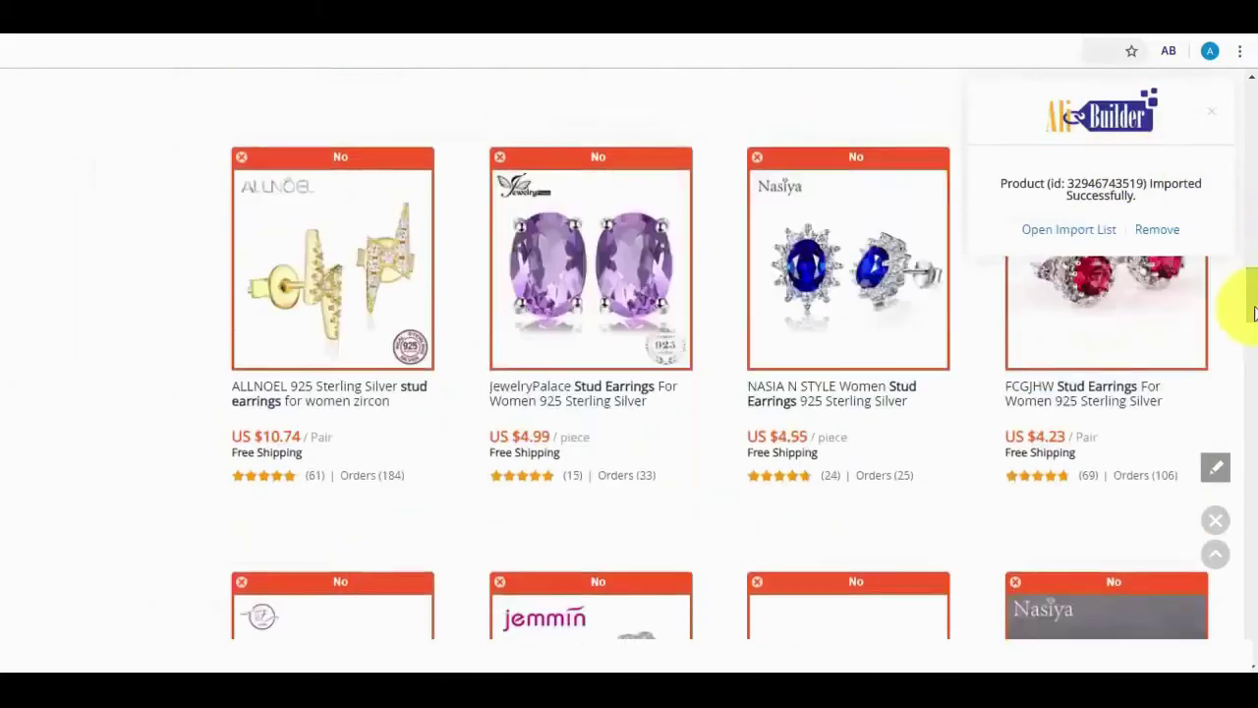
{"action": "mouse_move", "coordinate": [847, 344]}
{"action": "mouse_move", "coordinate": [1248, 306]}
{"action": "left_mouse_down"}
{"action": "mouse_move", "coordinate": [1253, 247]}
{"action": "mouse_move", "coordinate": [1255, 467]}
{"action": "left_mouse_up"}
{"action": "scroll", "coordinate": [1253, 284], "scroll_direction": "up", "scroll_amount": 3}
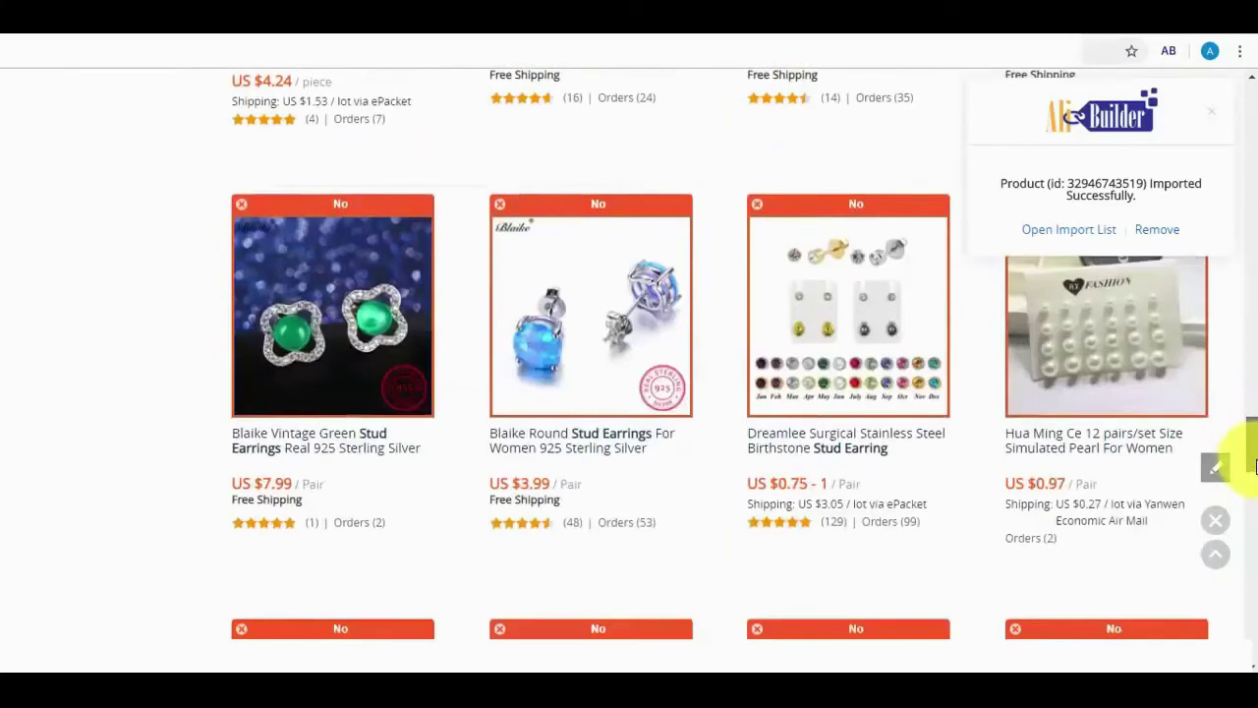
{"action": "left_click", "coordinate": [965, 486]}
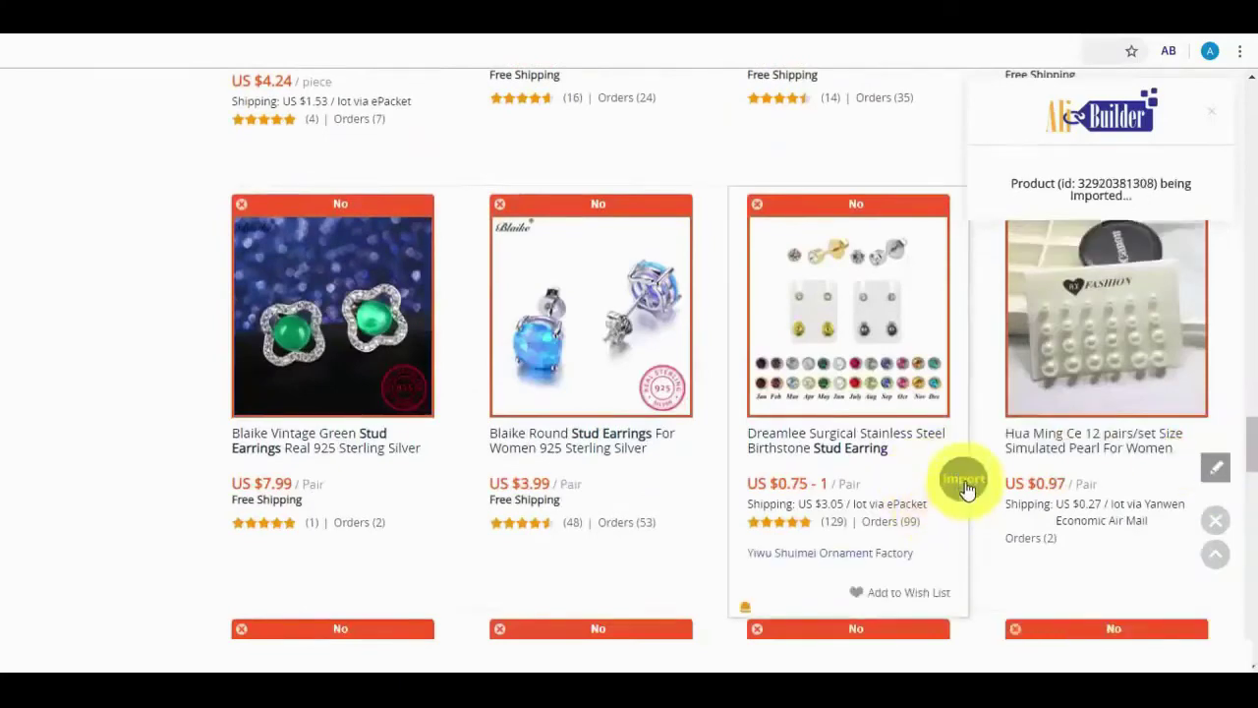
{"action": "mouse_move", "coordinate": [1254, 437]}
{"action": "left_mouse_down"}
{"action": "mouse_move", "coordinate": [1252, 516]}
{"action": "mouse_move", "coordinate": [1251, 116]}
{"action": "left_mouse_up"}
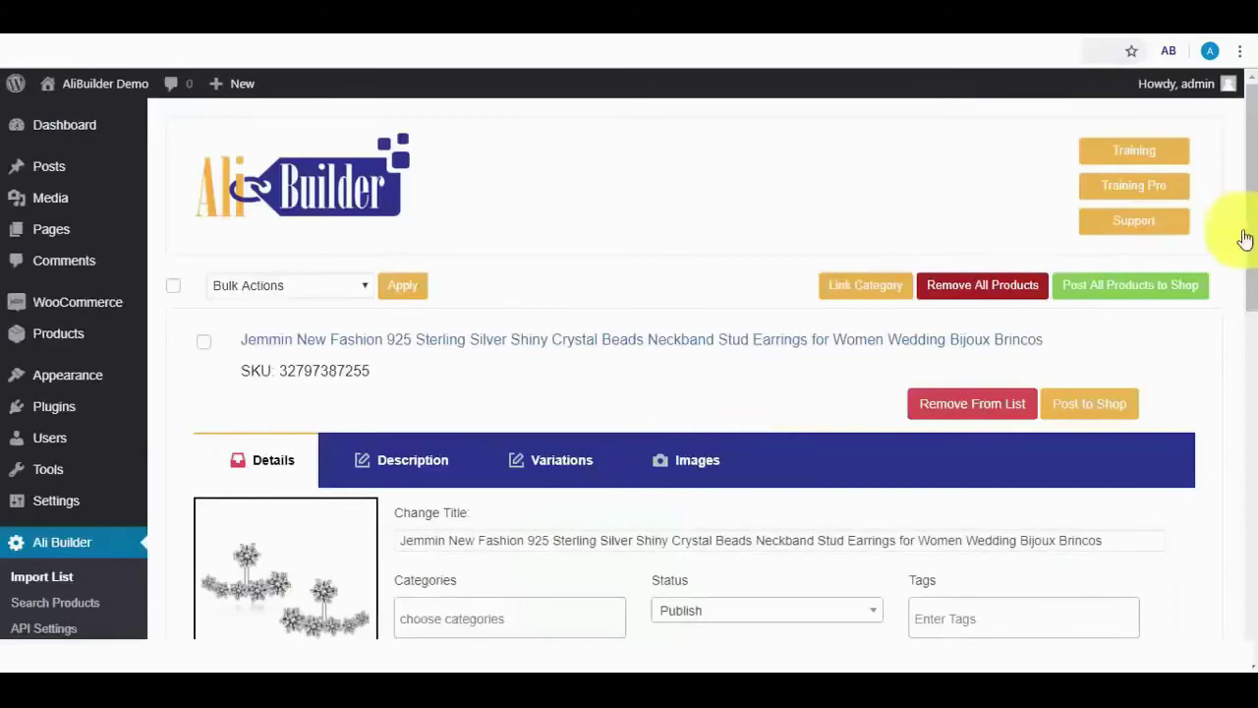
Step: Set the category to '- Stud' for the Surgical earrings and MAIKALE earrings on the Import List
{"action": "mouse_move", "coordinate": [1250, 221]}
{"action": "left_mouse_down"}
{"action": "mouse_move", "coordinate": [1250, 595]}
{"action": "mouse_move", "coordinate": [1248, 211]}
{"action": "mouse_move", "coordinate": [1247, 261]}
{"action": "left_mouse_up"}
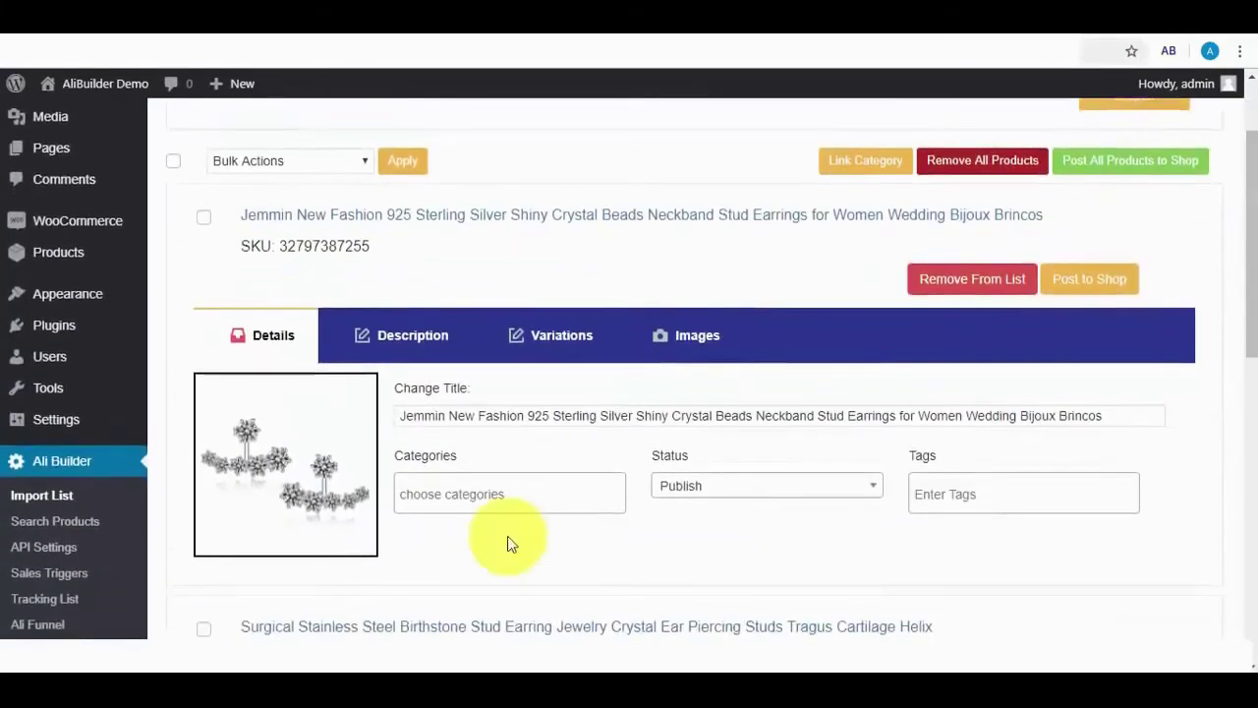
{"action": "left_click", "coordinate": [466, 495]}
{"action": "left_click", "coordinate": [435, 448]}
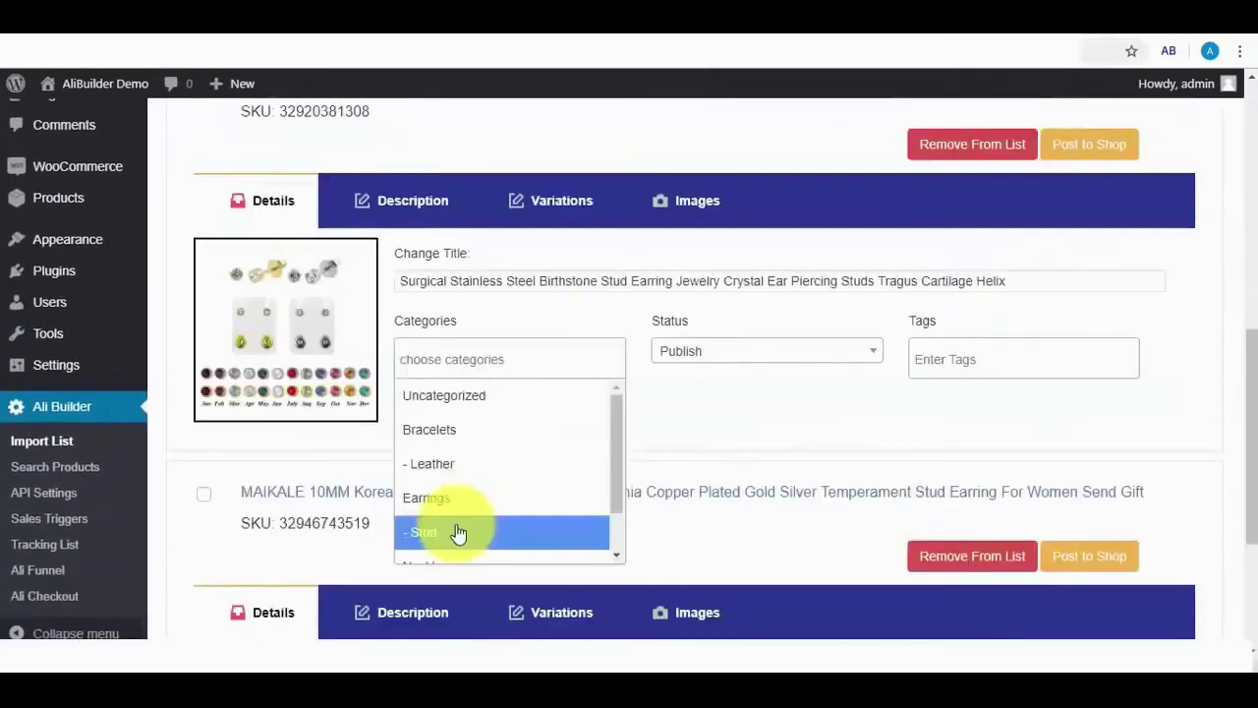
{"action": "left_click", "coordinate": [458, 534]}
{"action": "mouse_move", "coordinate": [1235, 351]}
{"action": "left_mouse_down"}
{"action": "mouse_move", "coordinate": [1235, 383]}
{"action": "mouse_move", "coordinate": [1252, 148]}
{"action": "left_mouse_up"}
{"action": "left_click", "coordinate": [459, 462]}
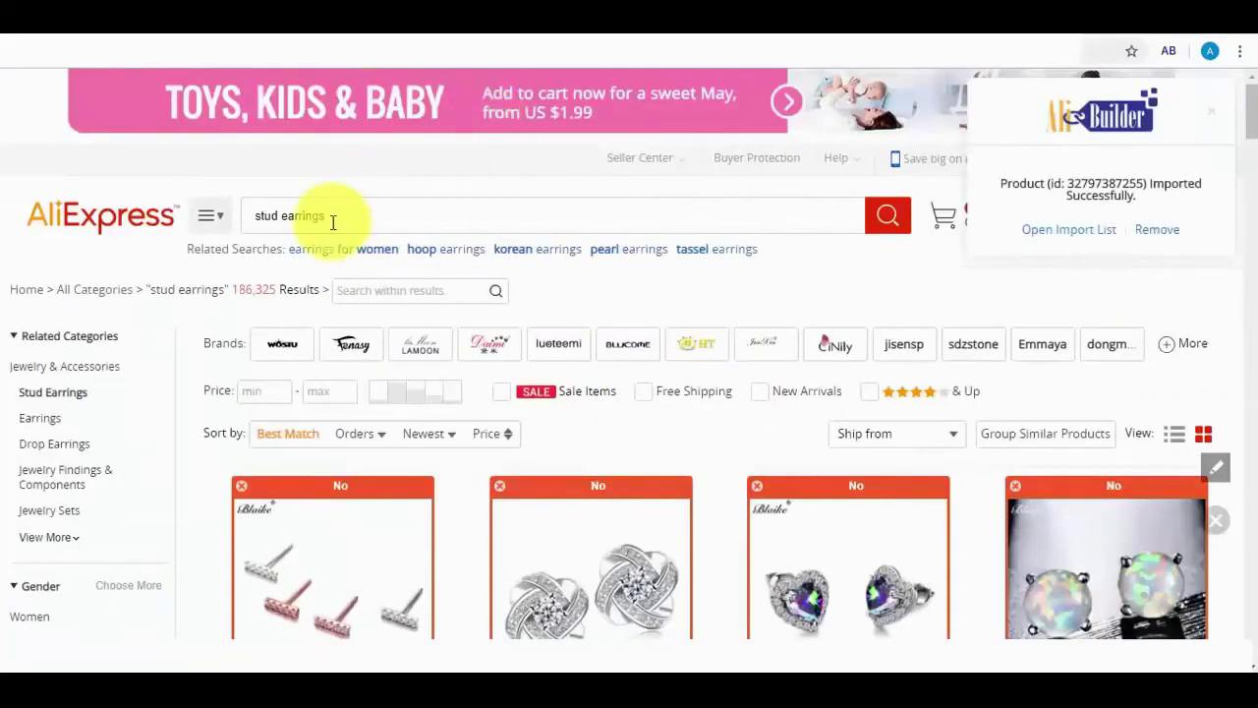
Step: Search AliExpress using the 'dropshipping' suggestion and import the Spray Nozzle Hose Wand product
{"action": "left_click", "coordinate": [332, 222]}
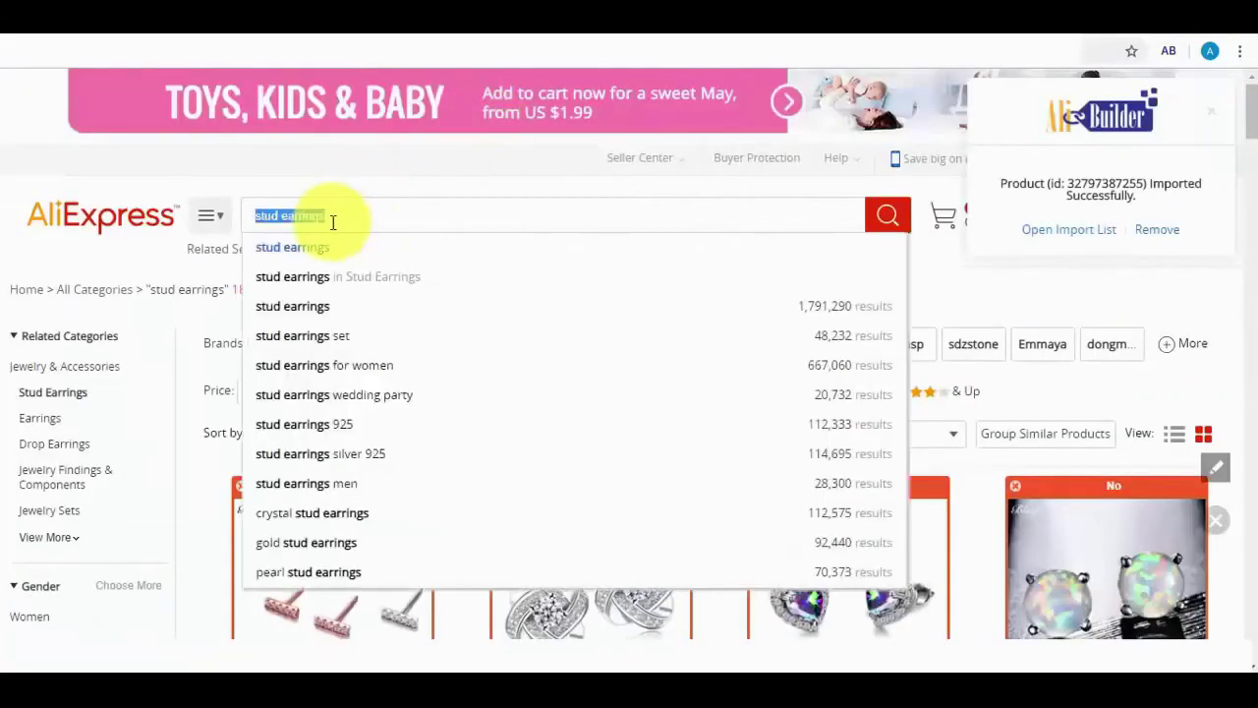
{"action": "type", "text": "rops"}
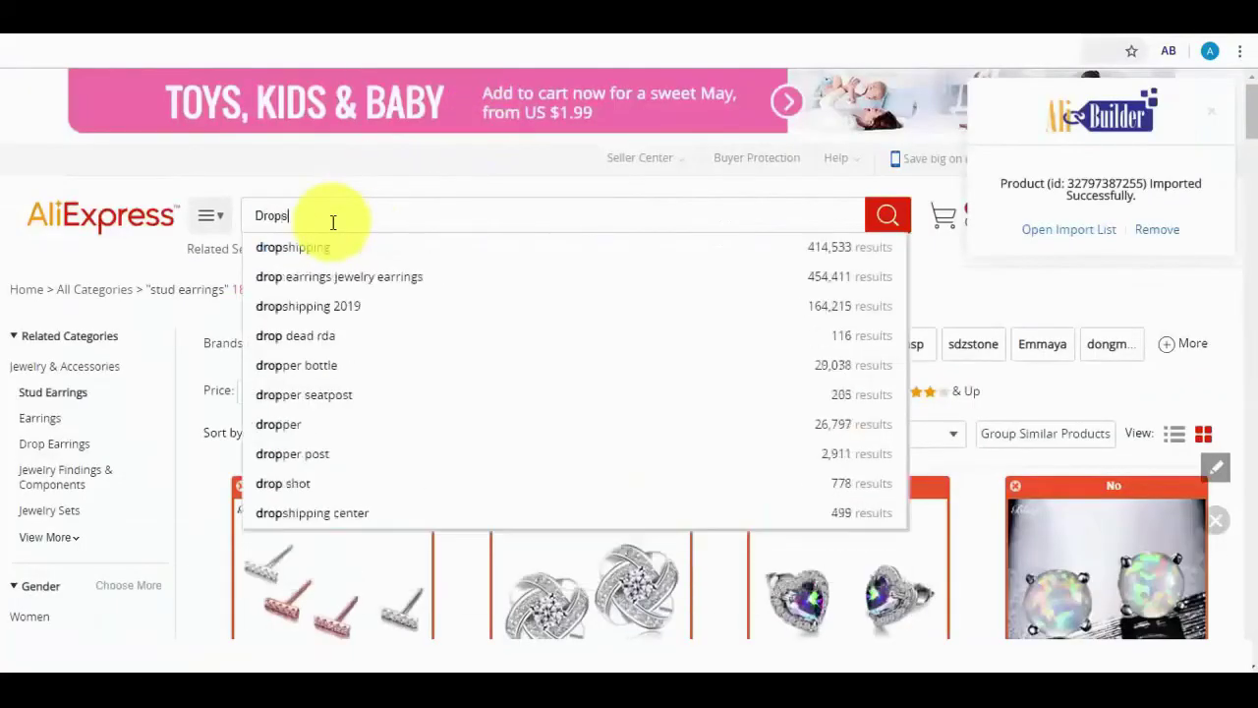
{"action": "type", "text": "hip"}
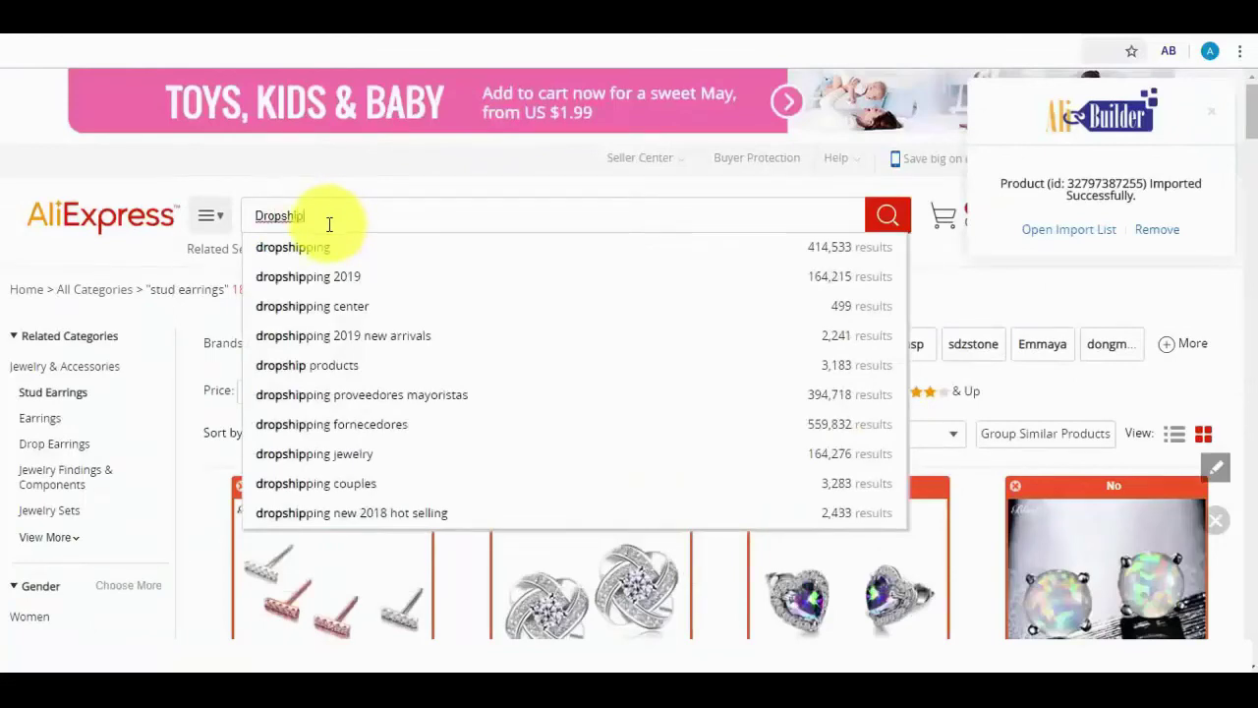
{"action": "left_click", "coordinate": [315, 254]}
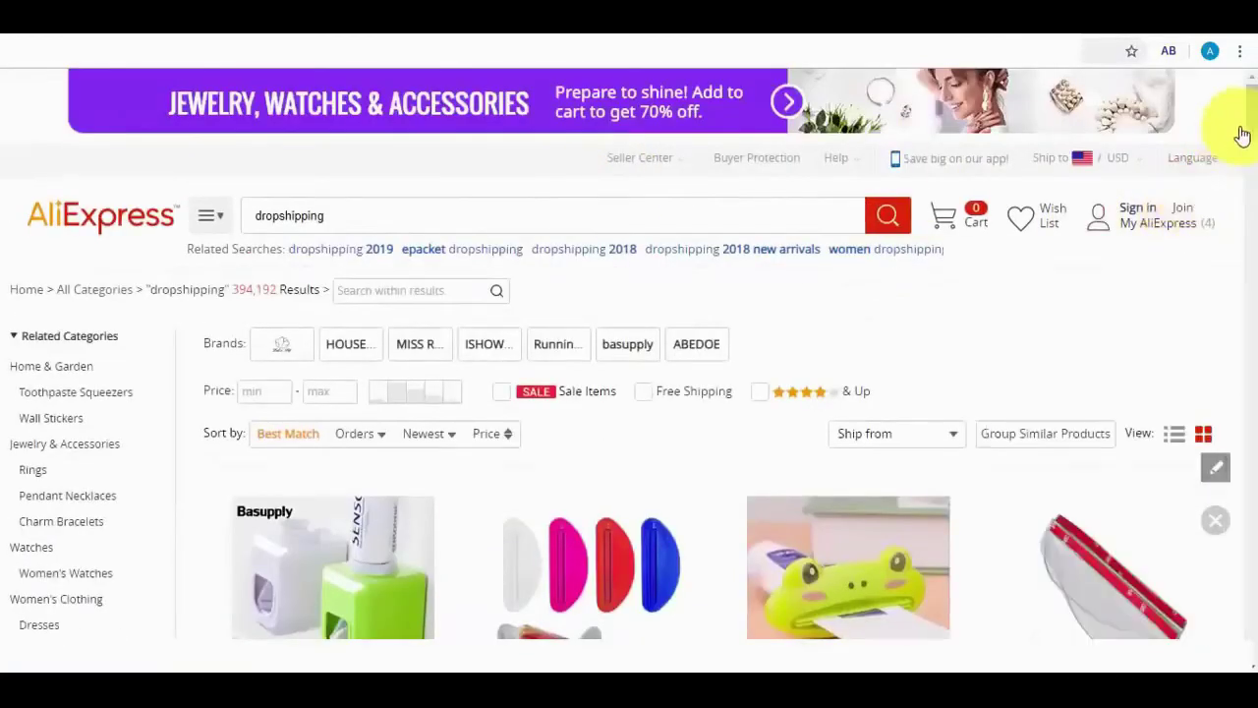
{"action": "left_click_drag", "start_coordinate": [1240, 116], "coordinate": [1242, 253]}
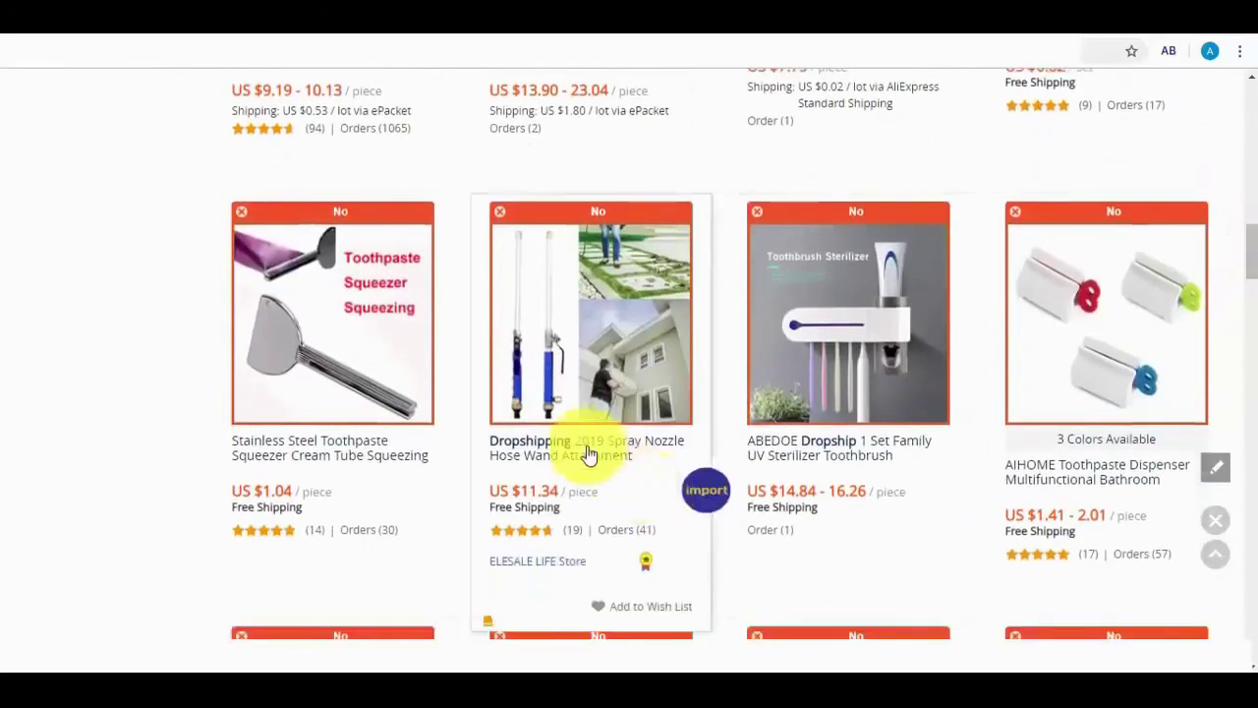
{"action": "left_click", "coordinate": [709, 501]}
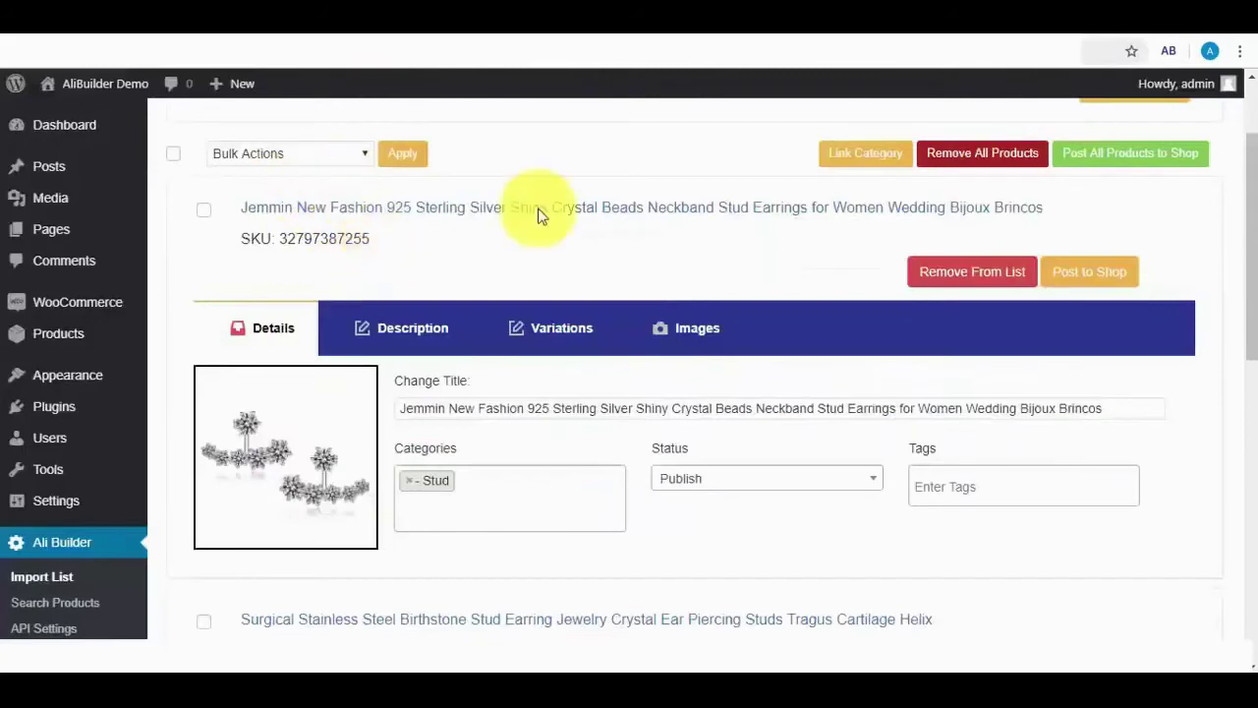
Step: Refresh the import list and trim the hose-wand title to 'Spray Nozzle Water Hose Wand Attachment High Pressure Water'
{"action": "scroll", "coordinate": [1243, 289], "scroll_direction": "down", "scroll_amount": 1}
{"action": "scroll", "coordinate": [1243, 290], "scroll_direction": "up", "scroll_amount": 3}
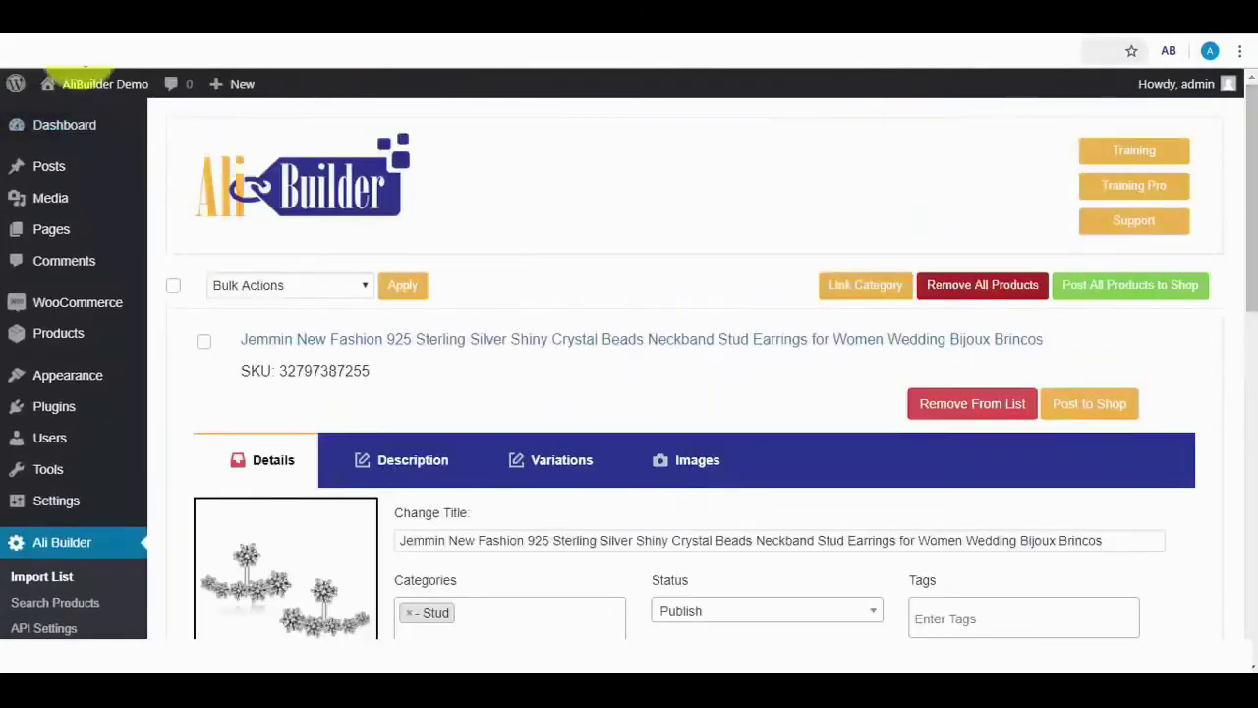
{"action": "left_click", "coordinate": [84, 55]}
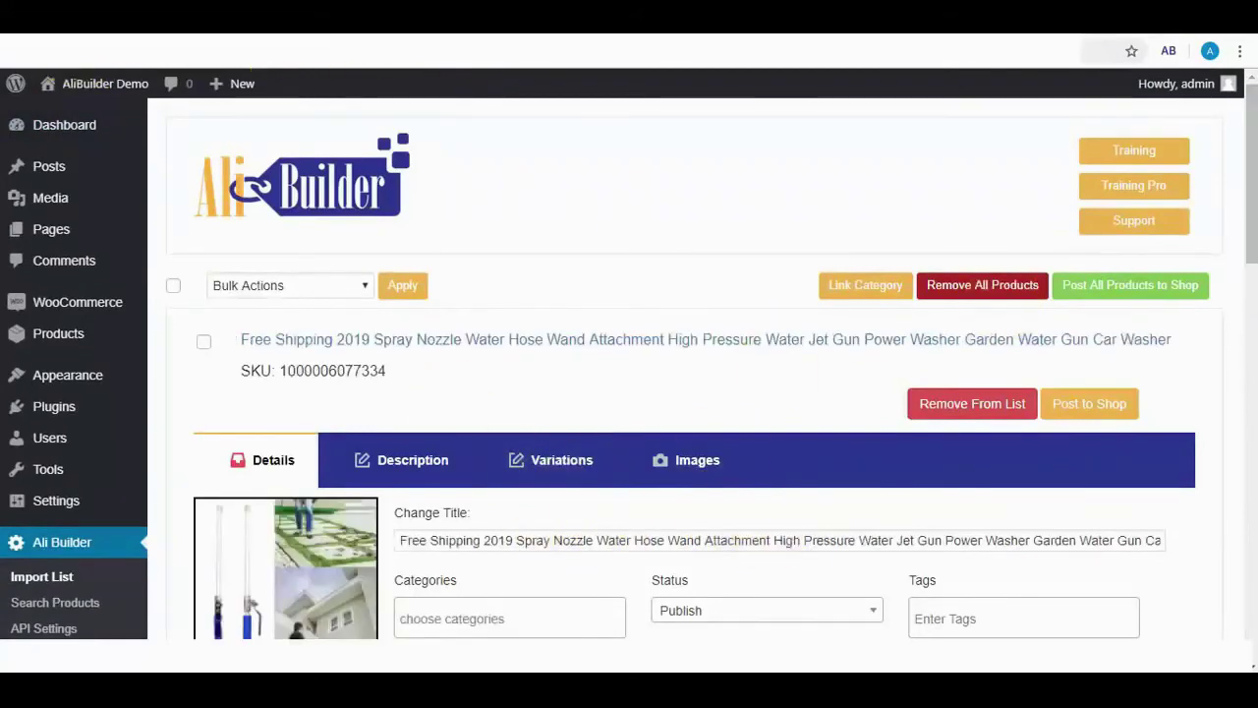
{"action": "key", "text": "ctrl+shift+Tab"}
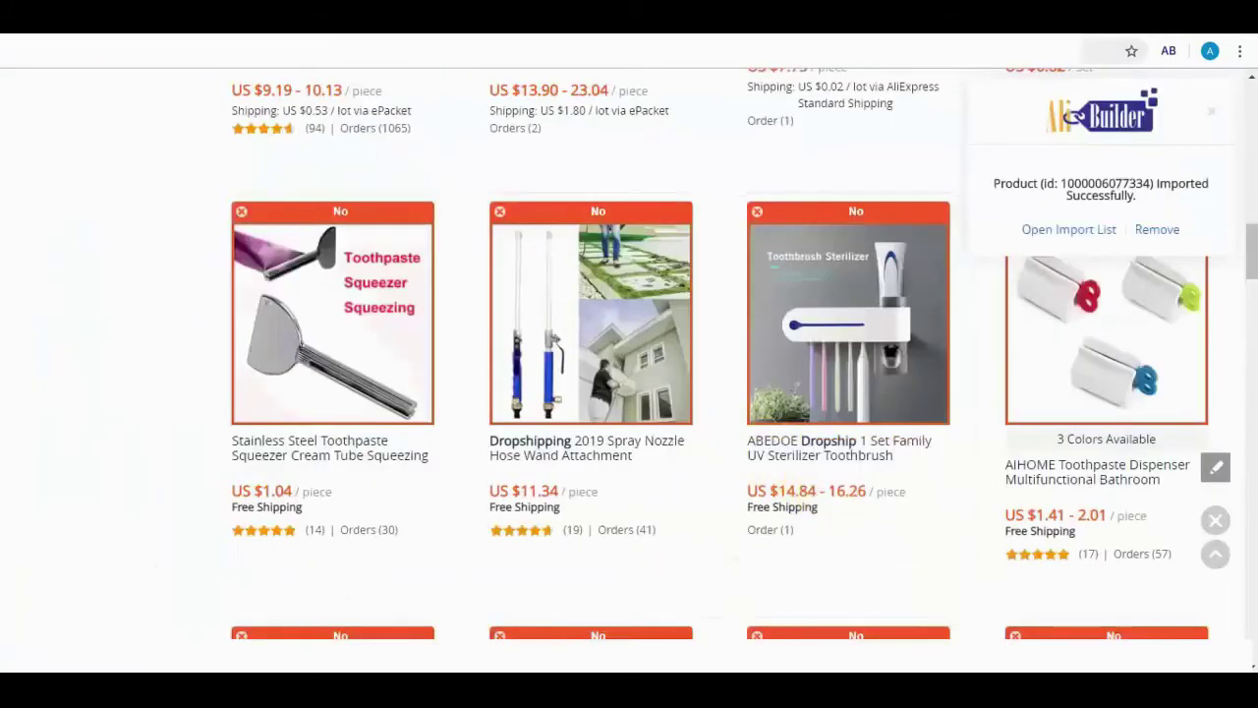
{"action": "mouse_move", "coordinate": [332, 137]}
{"action": "key", "text": "ctrl+Tab"}
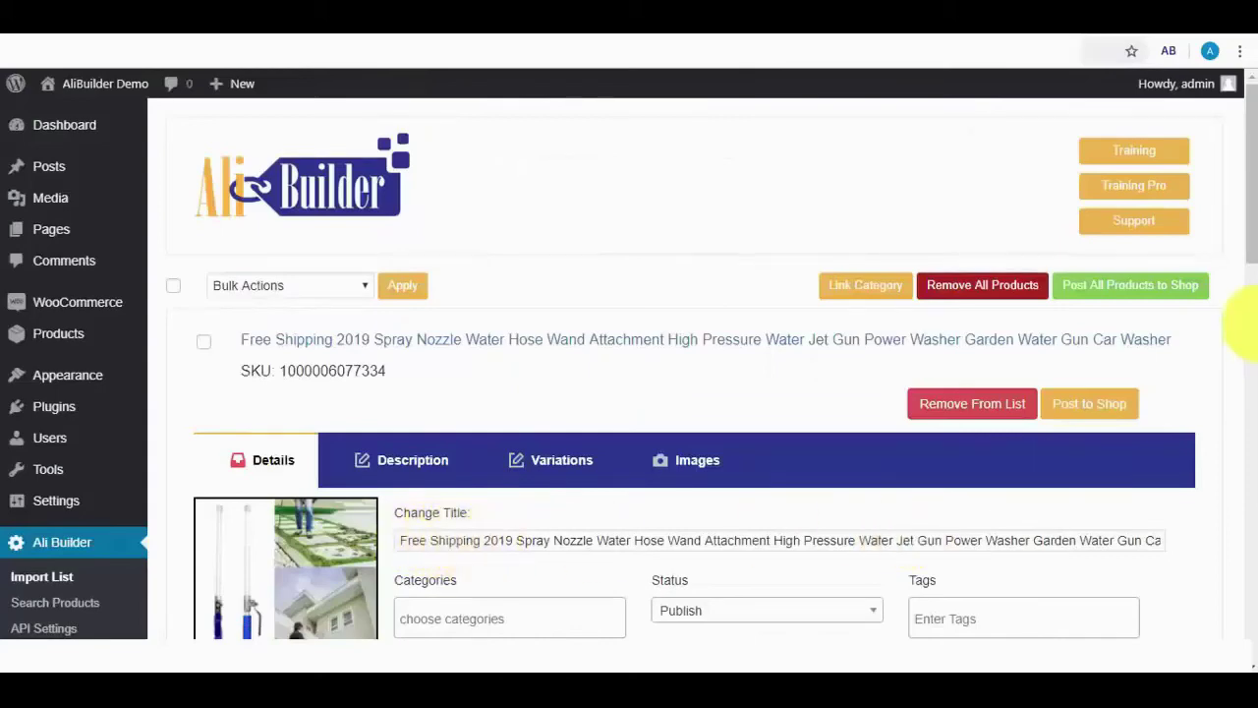
{"action": "left_click_drag", "start_coordinate": [1244, 246], "coordinate": [1246, 275]}
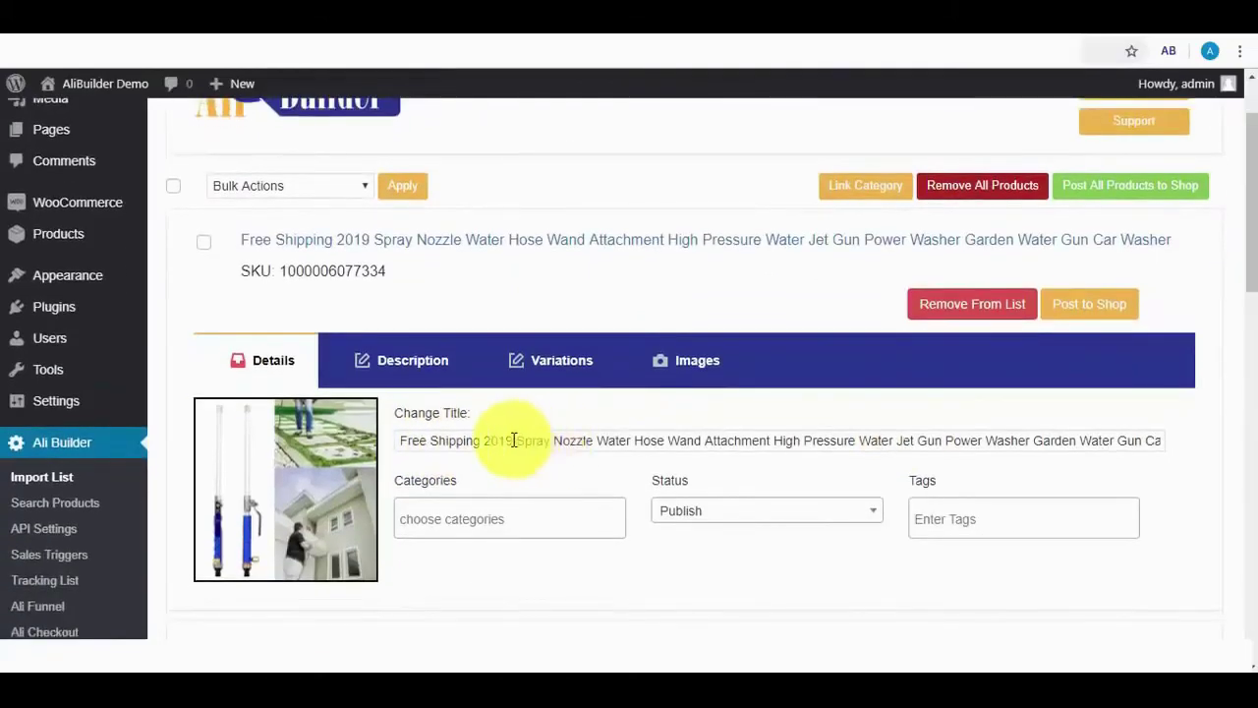
{"action": "left_click_drag", "start_coordinate": [509, 438], "coordinate": [397, 438]}
{"action": "key", "text": "BackSpace"}
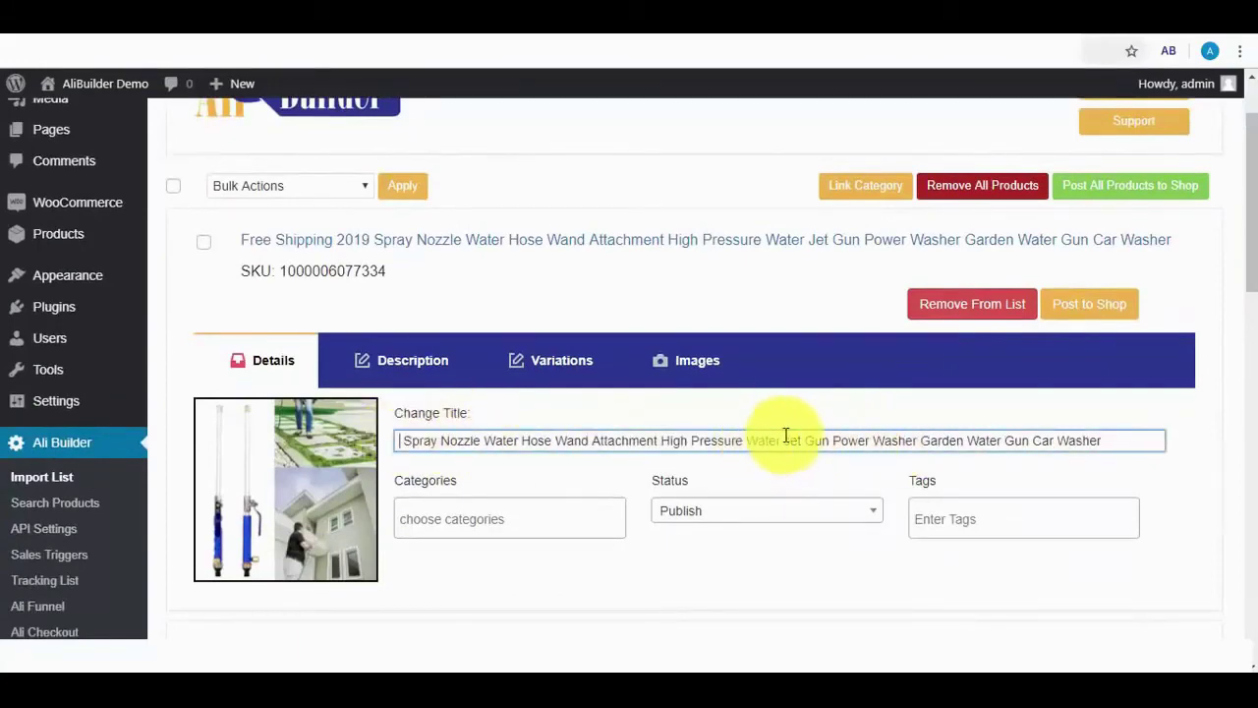
{"action": "left_click_drag", "start_coordinate": [787, 438], "coordinate": [1137, 415]}
{"action": "key", "text": "BackSpace"}
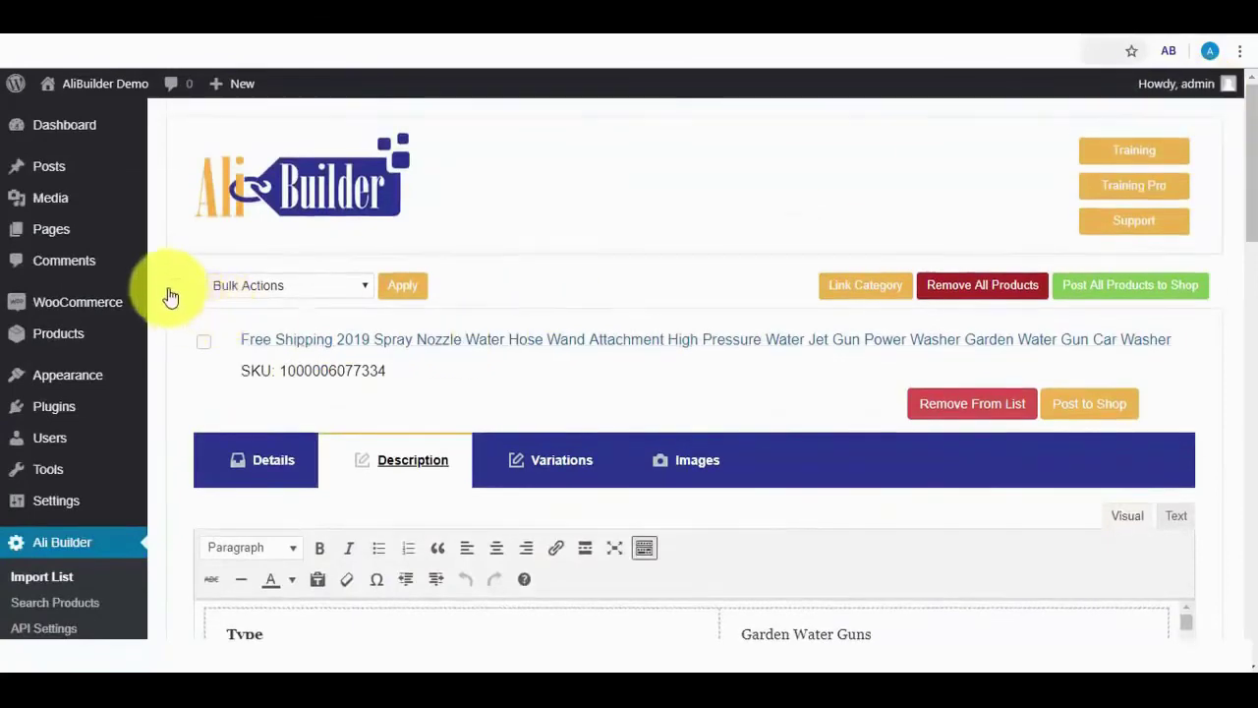
Step: Select all import-list products and apply the Post Products to Shop bulk action
{"action": "left_click", "coordinate": [175, 288]}
{"action": "left_click", "coordinate": [359, 292]}
{"action": "left_click", "coordinate": [334, 341]}
{"action": "left_click", "coordinate": [413, 290]}
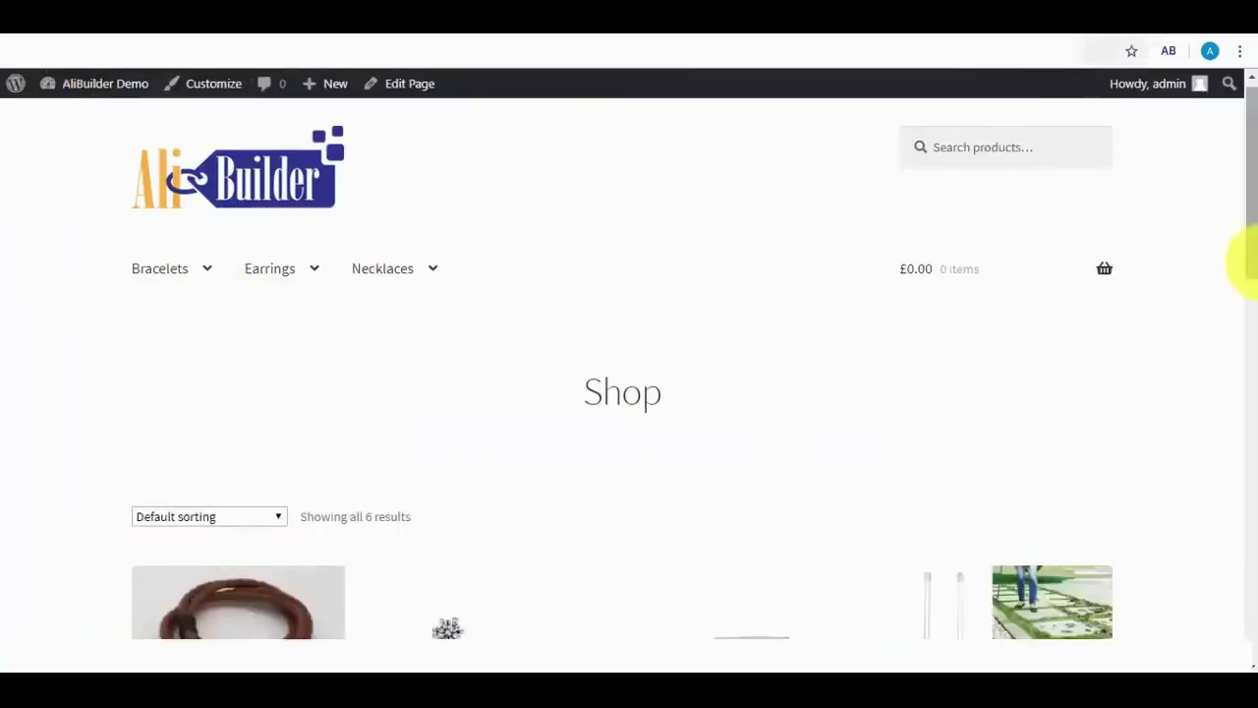
Step: Open the Spray Nozzle product page from the Shop and jump to its customer reviews
{"action": "mouse_move", "coordinate": [1244, 261]}
{"action": "left_mouse_down"}
{"action": "mouse_move", "coordinate": [1216, 317]}
{"action": "mouse_move", "coordinate": [1255, 393]}
{"action": "left_mouse_up"}
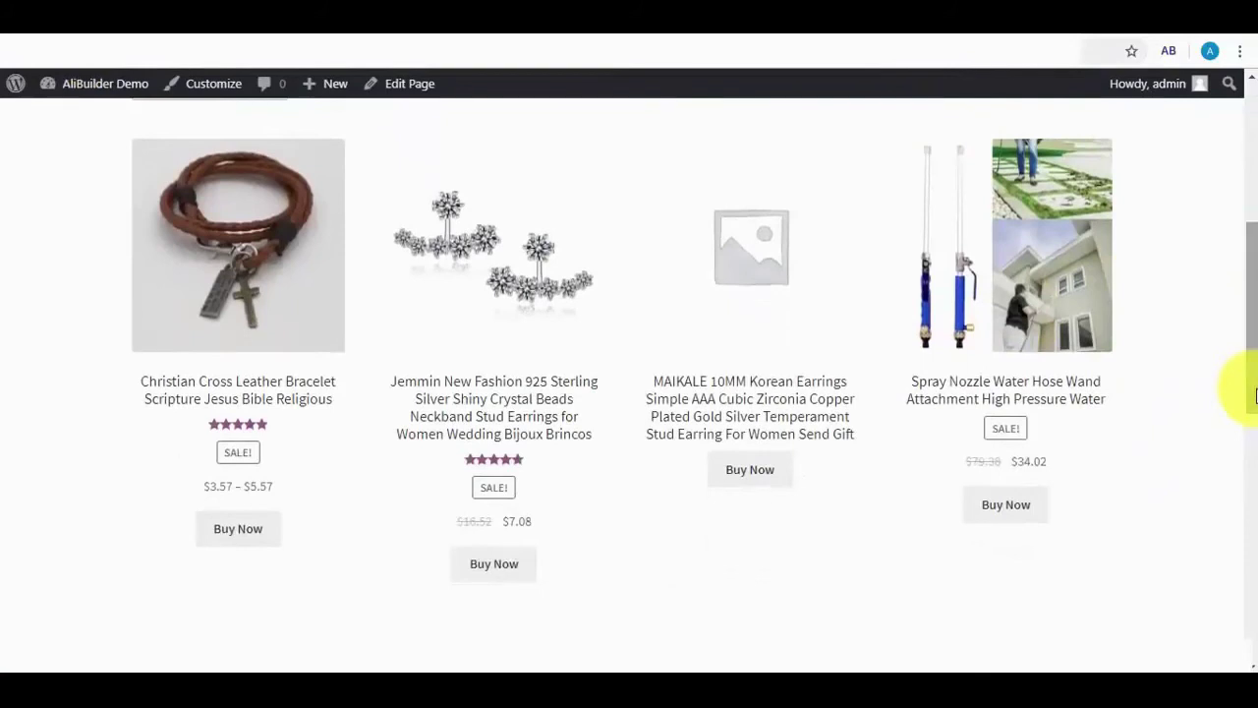
{"action": "left_click_drag", "start_coordinate": [1255, 393], "coordinate": [1253, 471]}
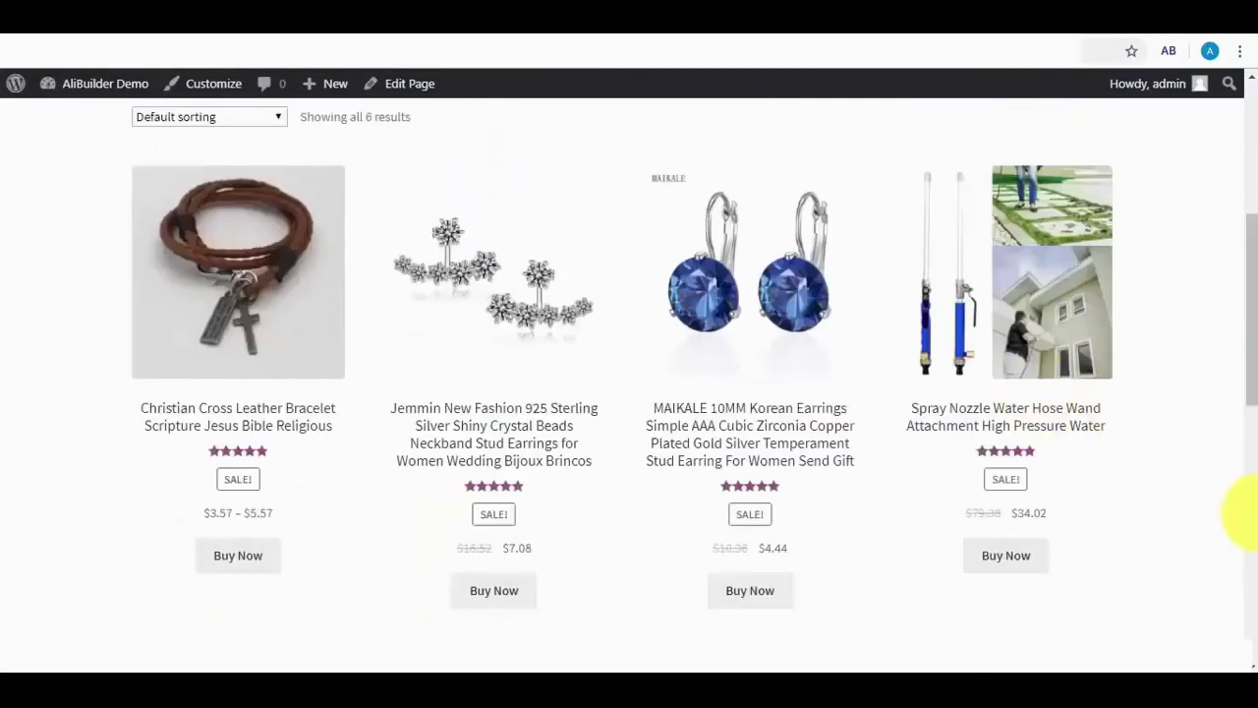
{"action": "left_click", "coordinate": [1040, 444]}
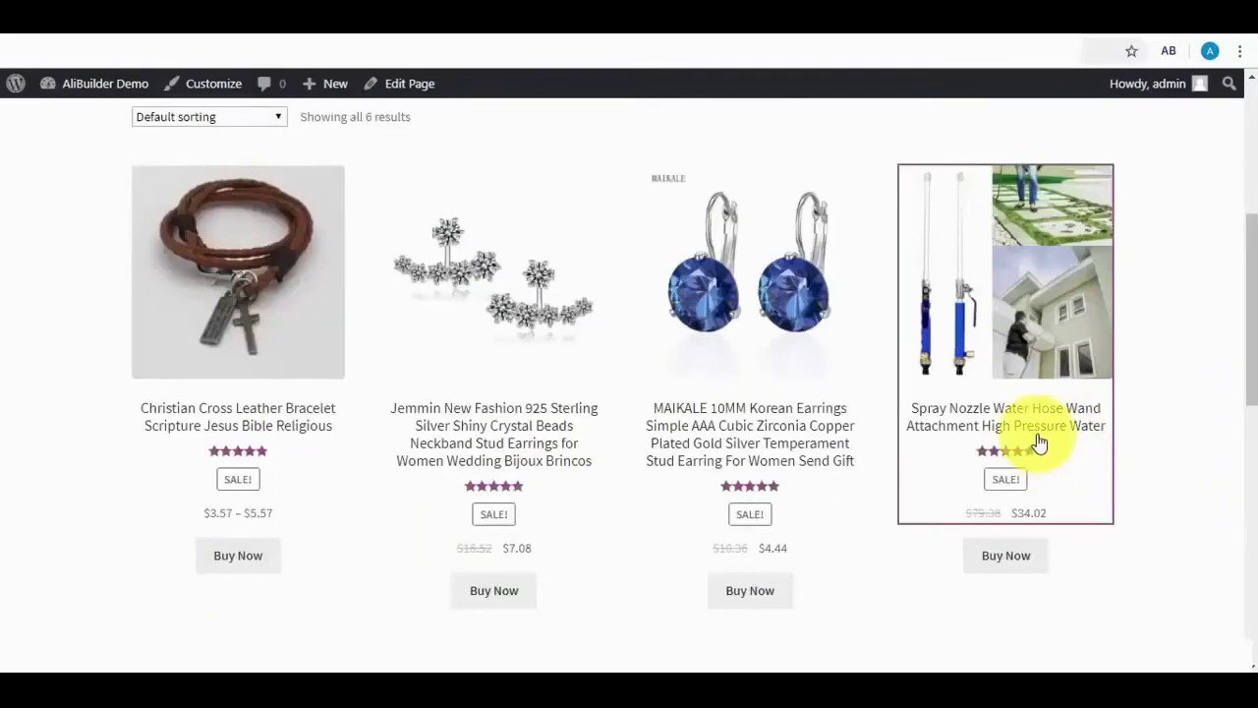
{"action": "scroll", "coordinate": [983, 452], "scroll_direction": "down", "scroll_amount": 2}
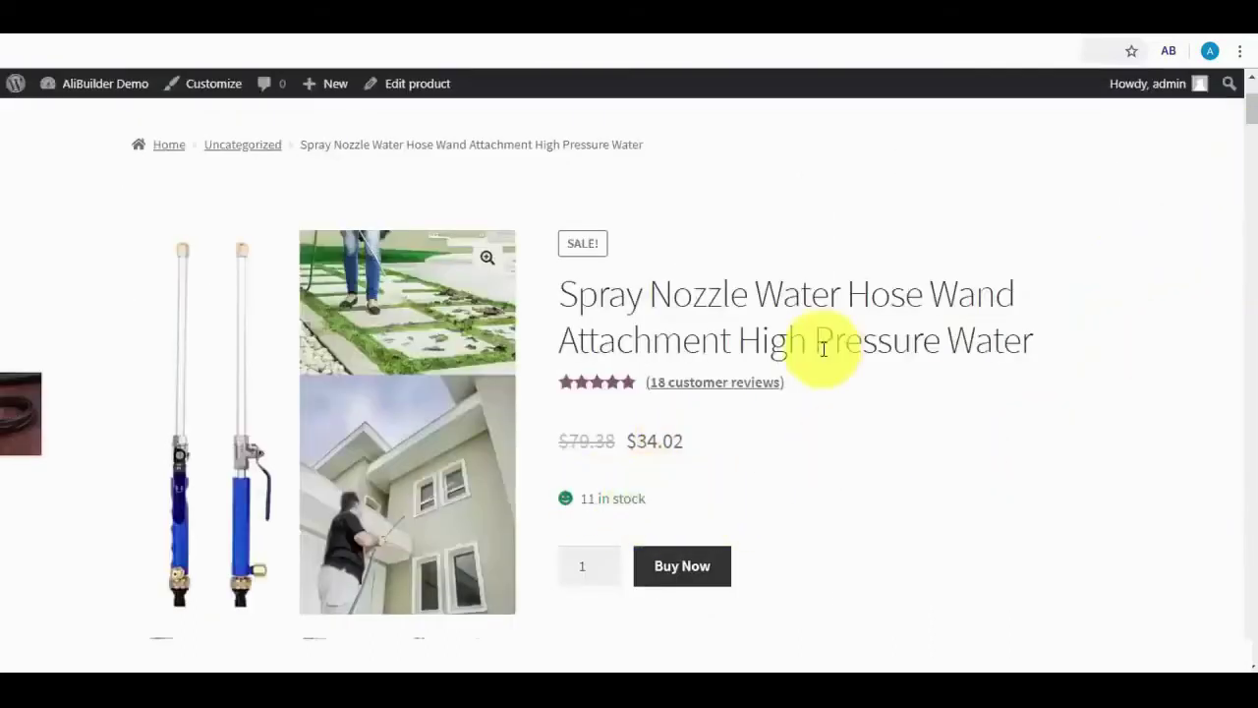
{"action": "left_click", "coordinate": [745, 383]}
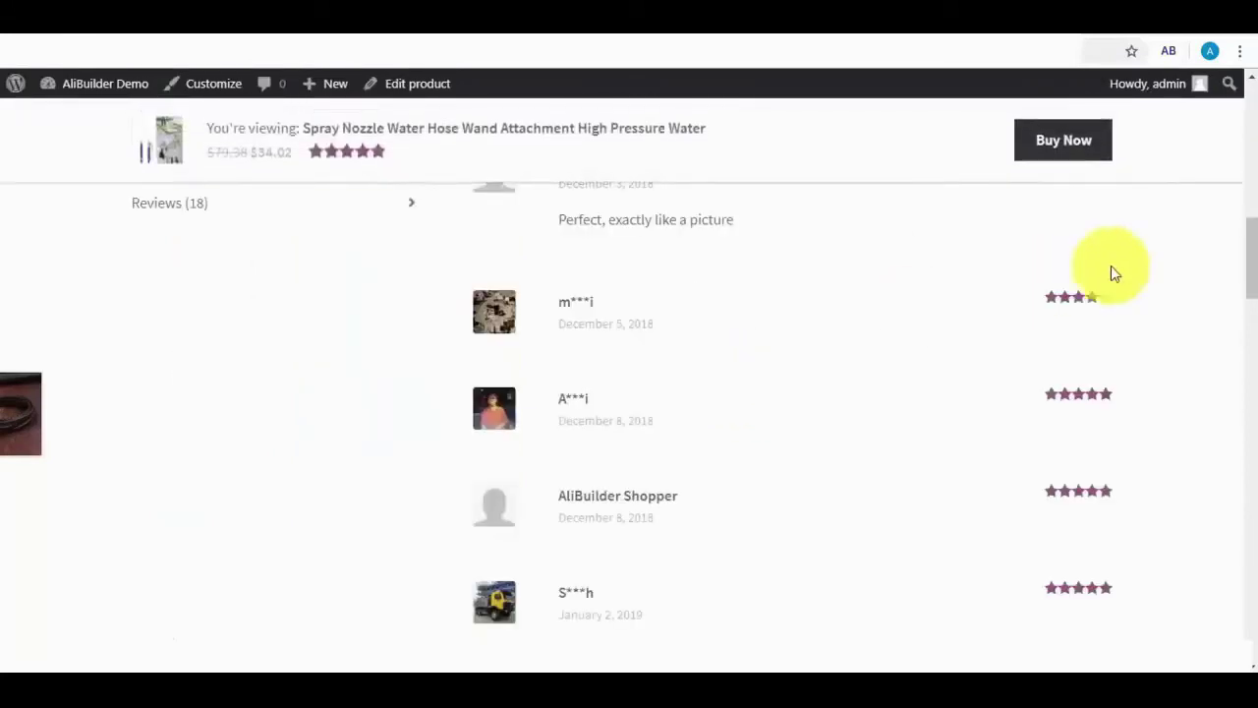
Step: Look over the product page and add the hose wand to the cart at $34.02
{"action": "mouse_move", "coordinate": [1246, 254]}
{"action": "left_mouse_down"}
{"action": "mouse_move", "coordinate": [1244, 205]}
{"action": "mouse_move", "coordinate": [1240, 233]}
{"action": "left_mouse_up"}
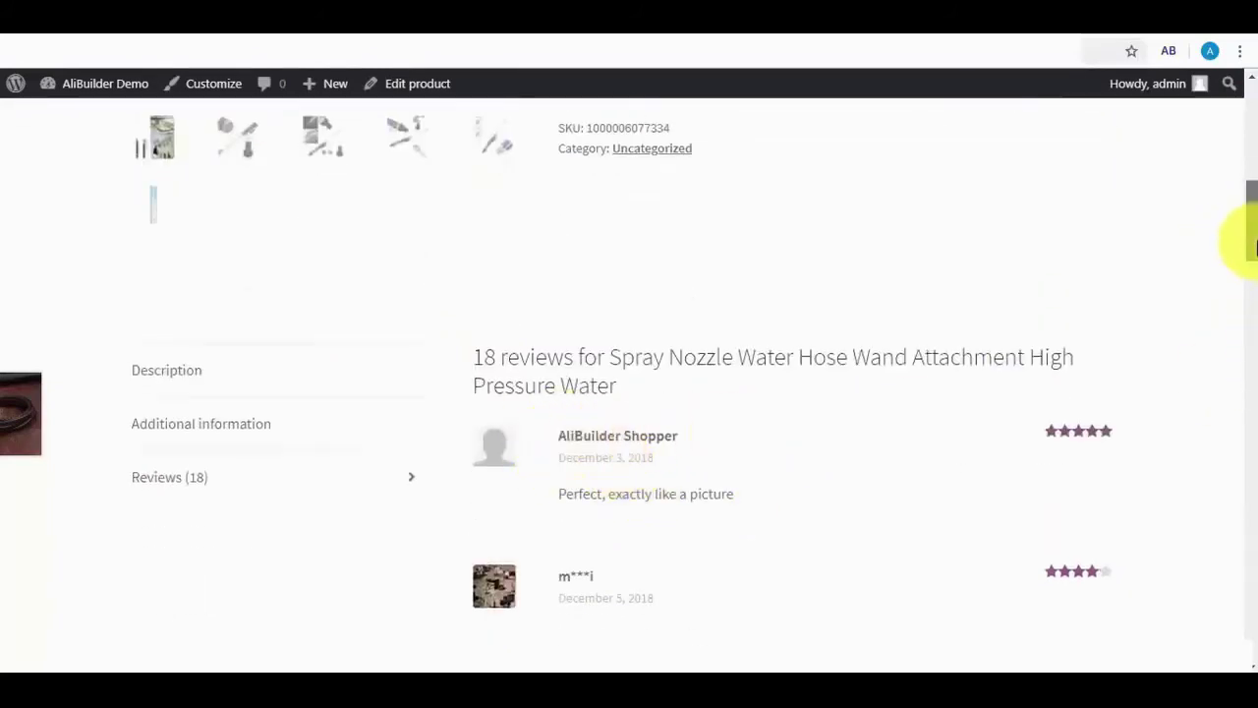
{"action": "left_click_drag", "start_coordinate": [1250, 246], "coordinate": [1250, 248]}
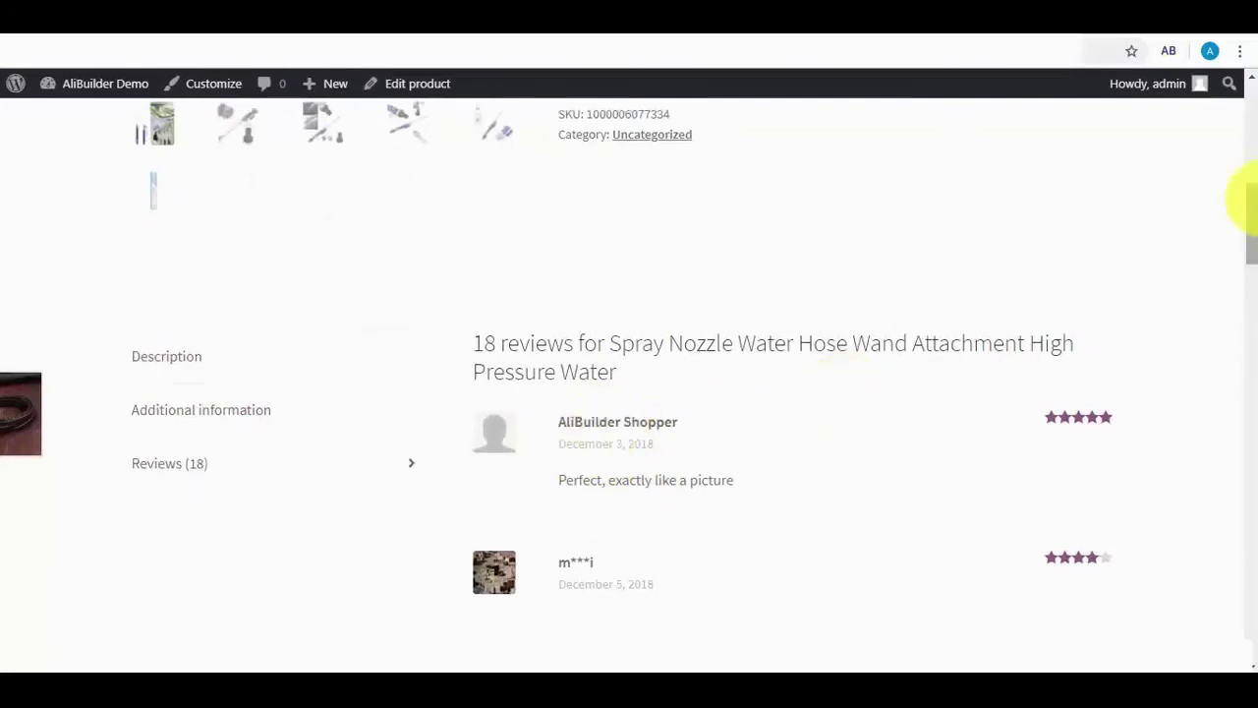
{"action": "mouse_move", "coordinate": [1250, 197]}
{"action": "left_mouse_down"}
{"action": "mouse_move", "coordinate": [1250, 471]}
{"action": "mouse_move", "coordinate": [1246, 140]}
{"action": "left_mouse_up"}
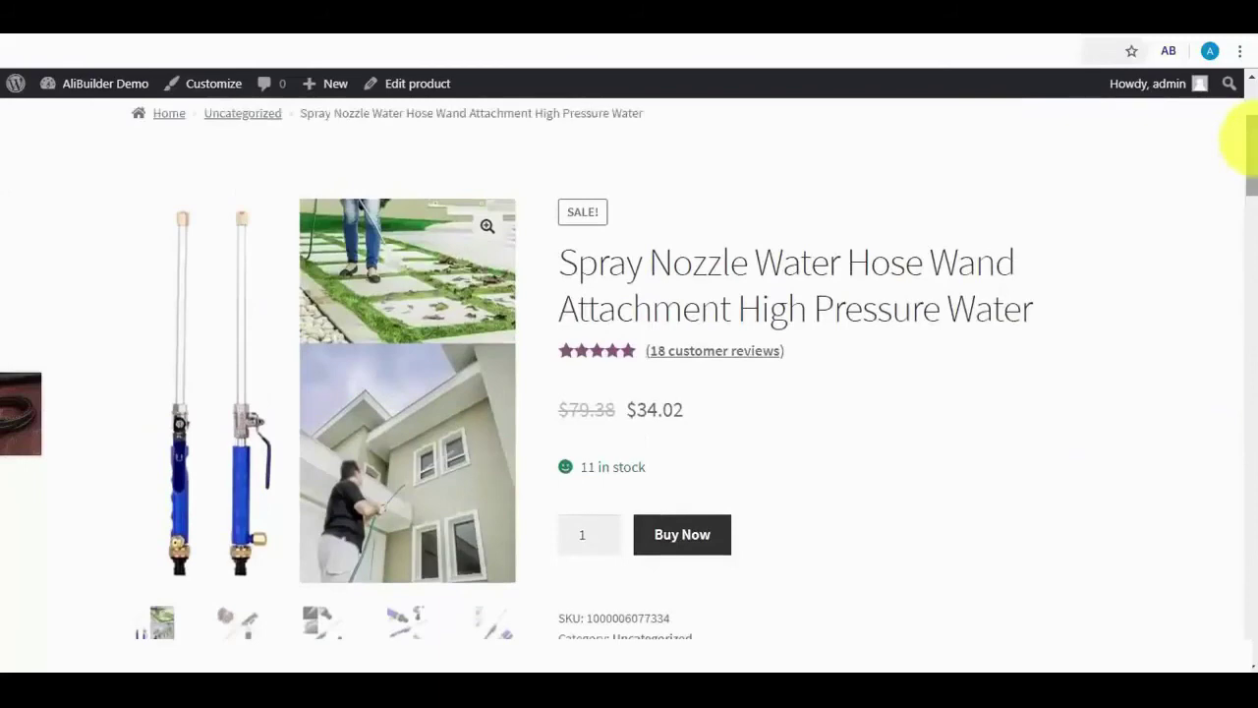
{"action": "left_click_drag", "start_coordinate": [1246, 140], "coordinate": [1246, 157]}
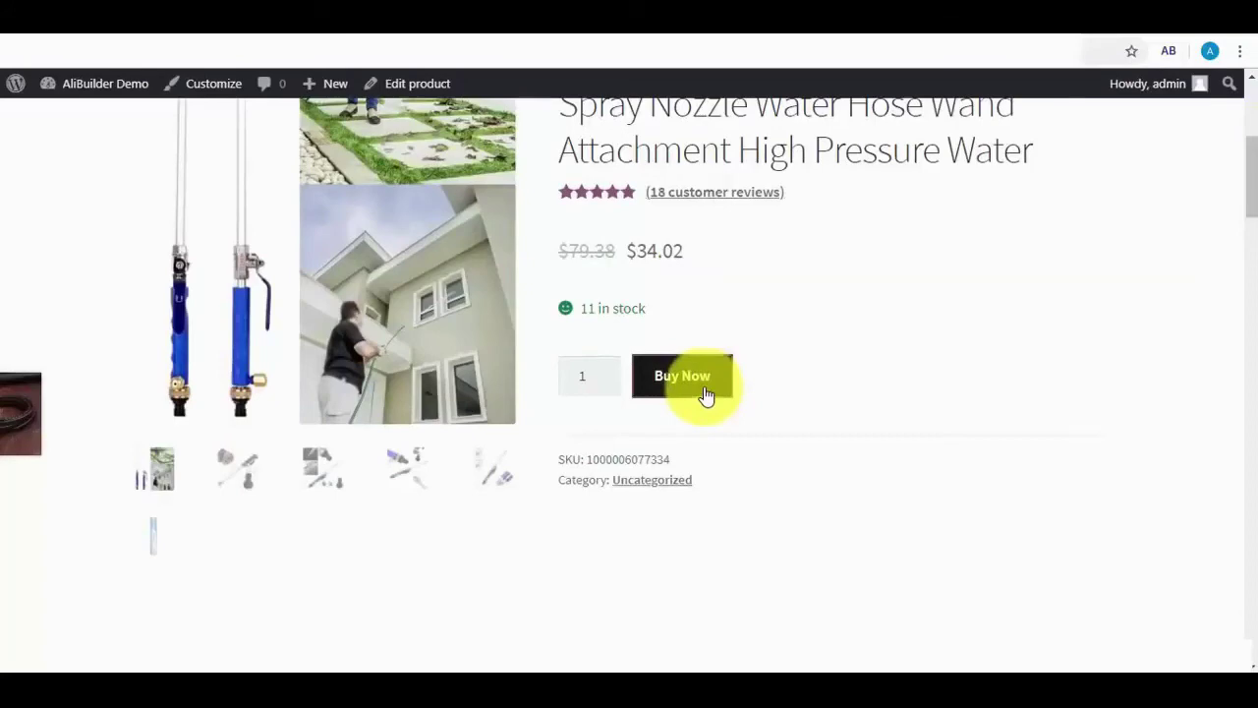
{"action": "left_click", "coordinate": [688, 378]}
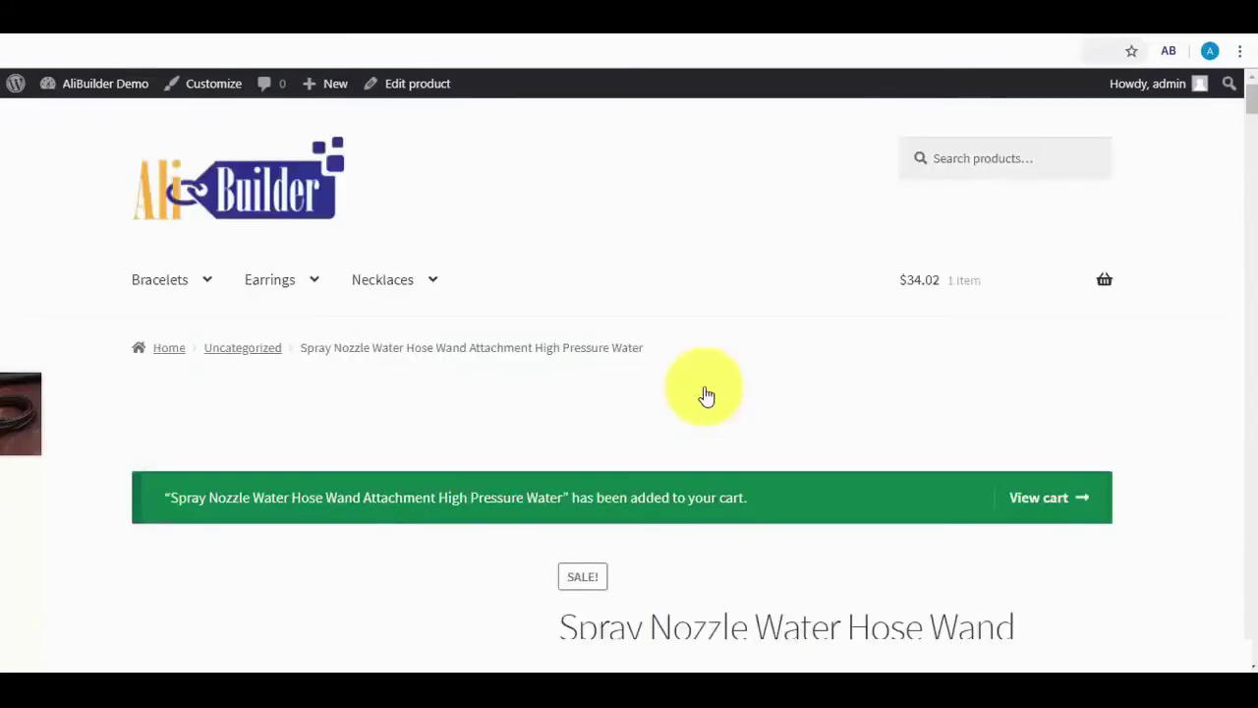
Step: In the cart, leave ePacket free shipping selected for the $34.02 hose wand and go to checkout
{"action": "left_click", "coordinate": [1043, 475]}
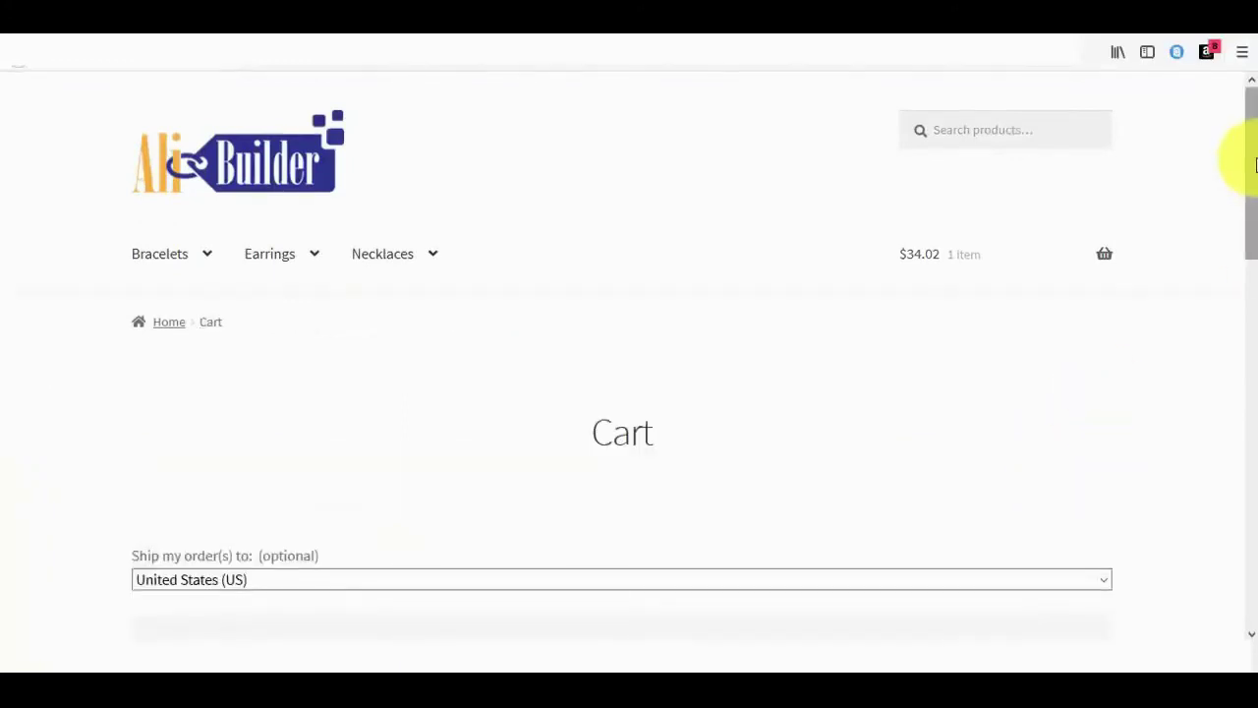
{"action": "left_click_drag", "start_coordinate": [1248, 183], "coordinate": [1248, 239]}
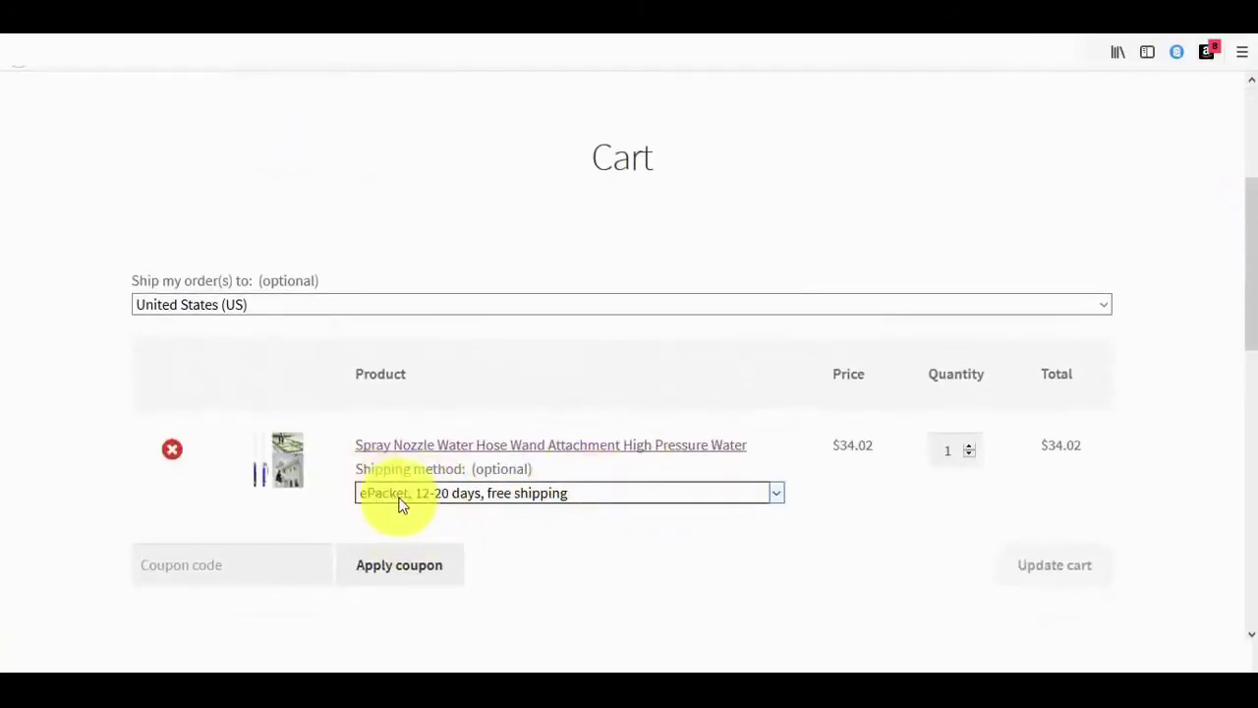
{"action": "scroll", "coordinate": [400, 503], "scroll_direction": "down", "scroll_amount": 2}
{"action": "left_click", "coordinate": [732, 306]}
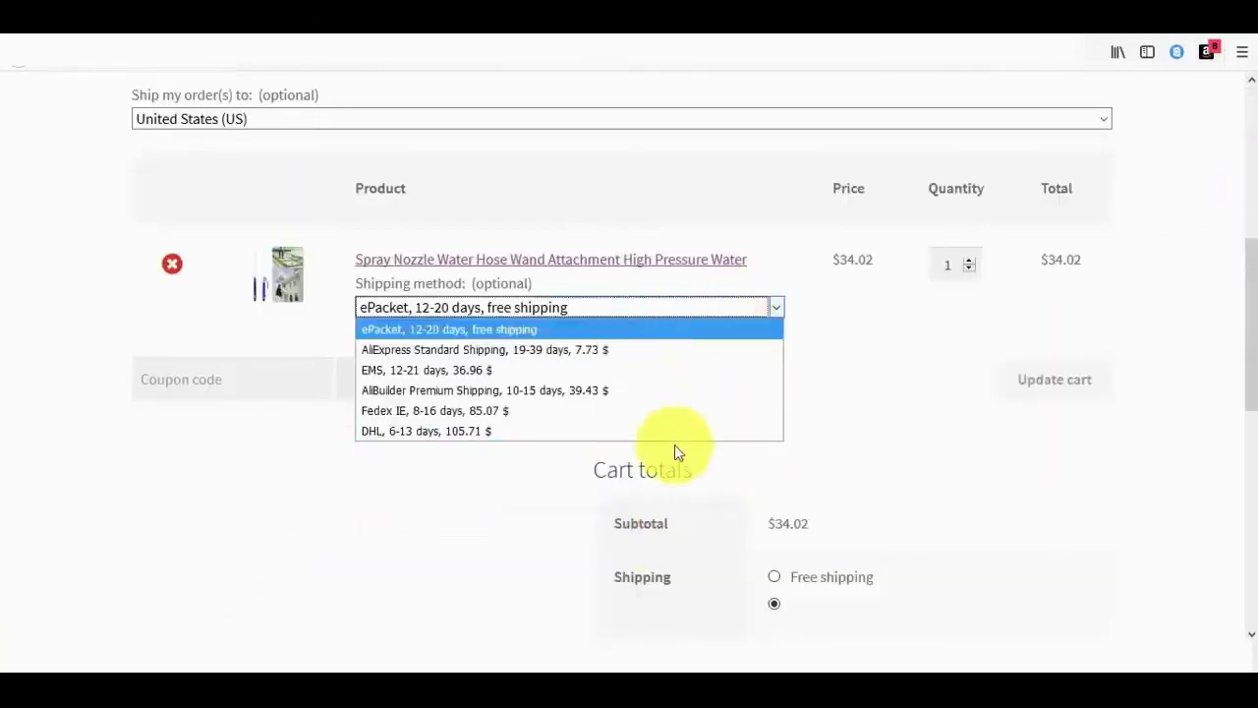
{"action": "left_click", "coordinate": [840, 307]}
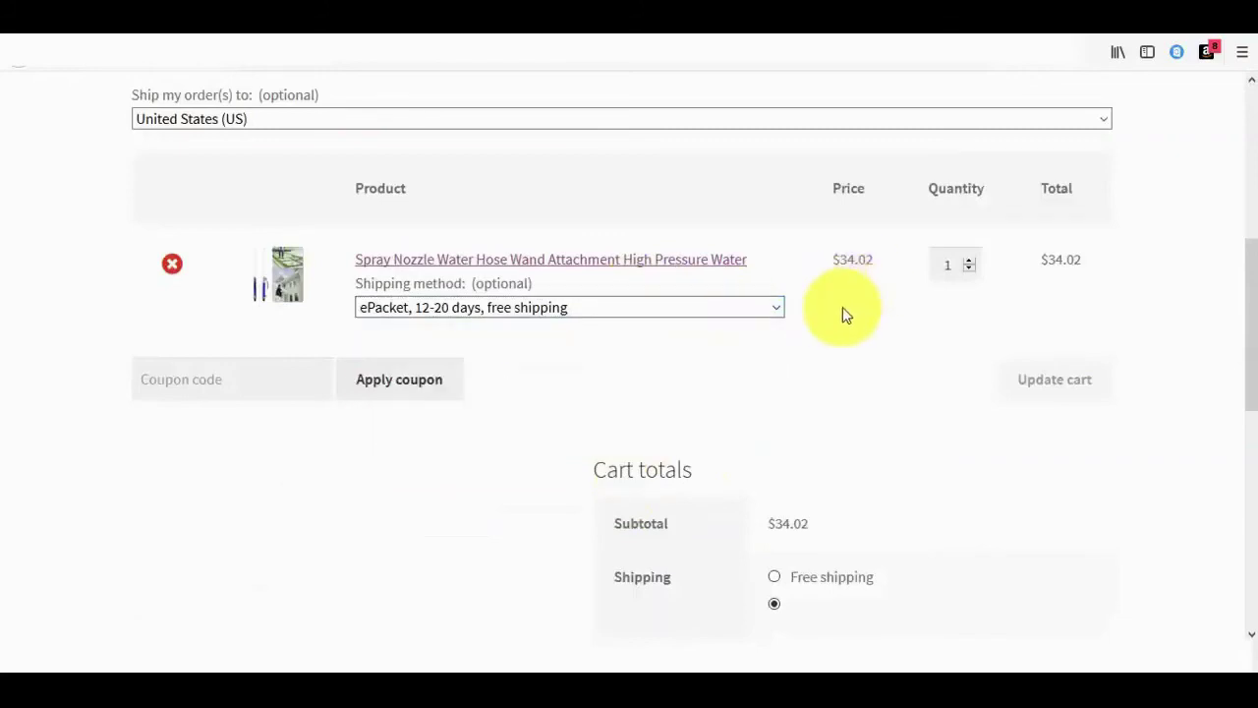
{"action": "left_click_drag", "start_coordinate": [1248, 369], "coordinate": [1253, 488]}
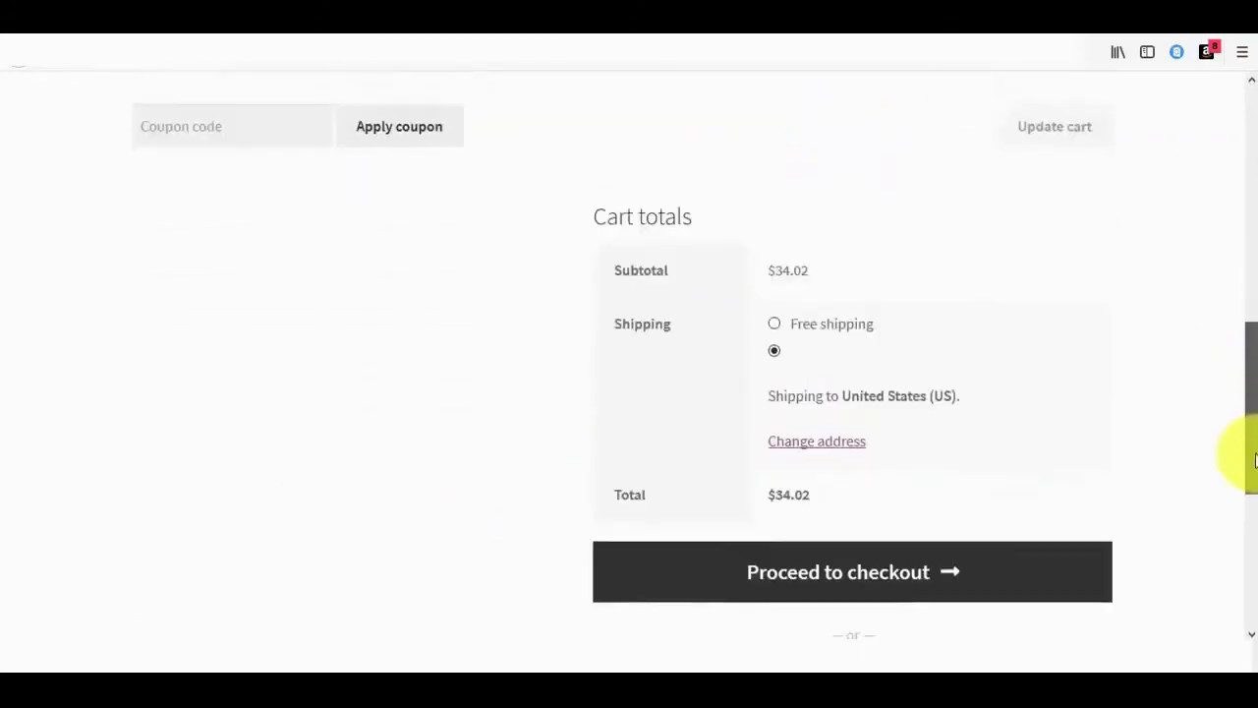
{"action": "left_click", "coordinate": [929, 506]}
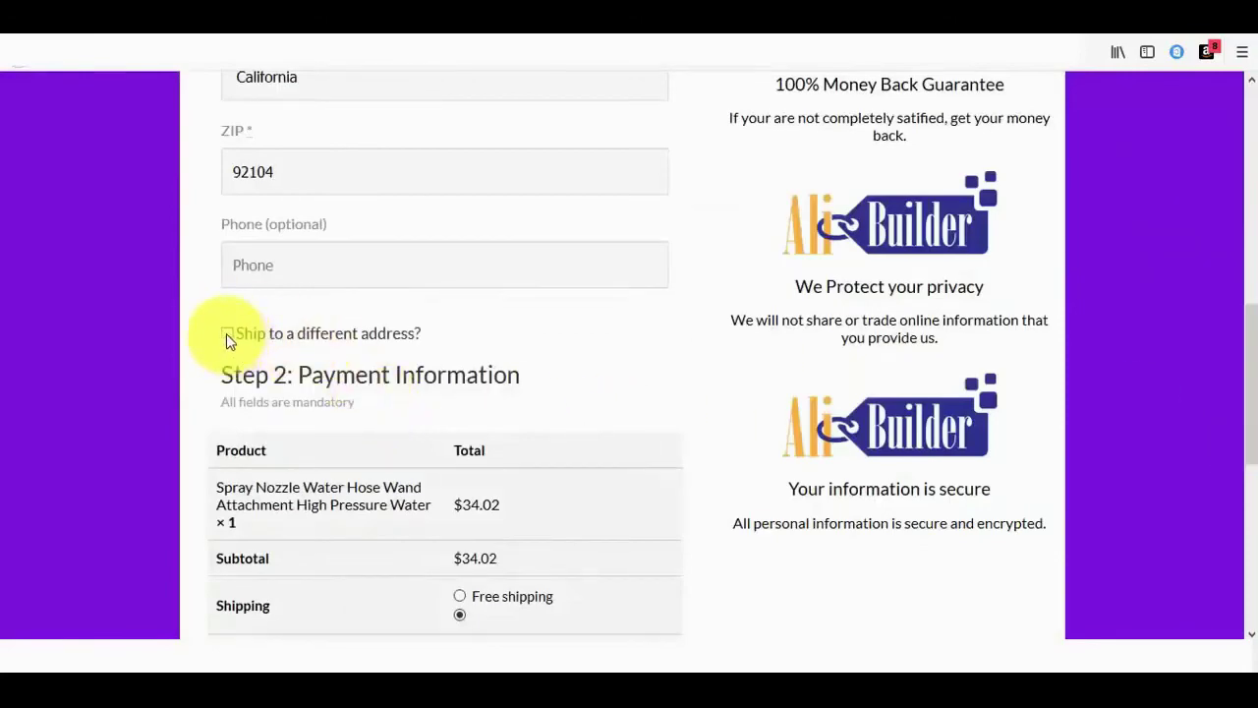
Step: Go over the billing details and place the order with Cash on delivery via CLICK TO ORDER
{"action": "left_click_drag", "start_coordinate": [1248, 432], "coordinate": [1213, 253]}
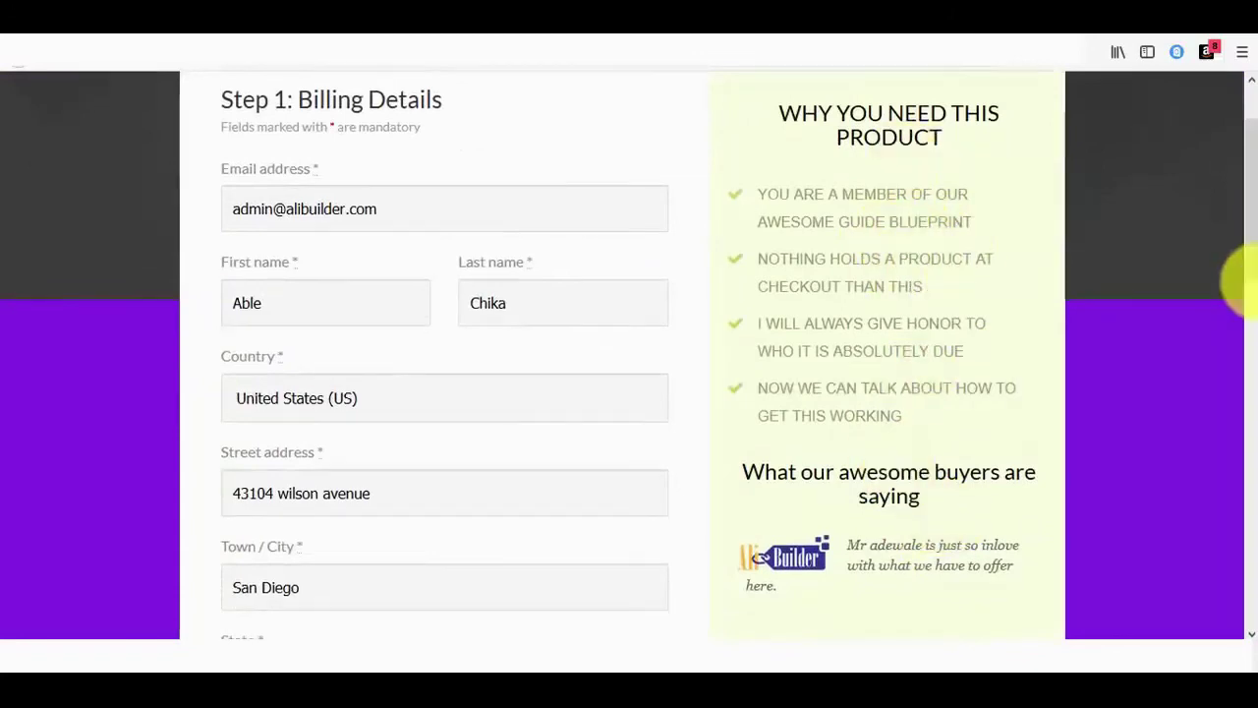
{"action": "left_click_drag", "start_coordinate": [1248, 203], "coordinate": [1248, 174]}
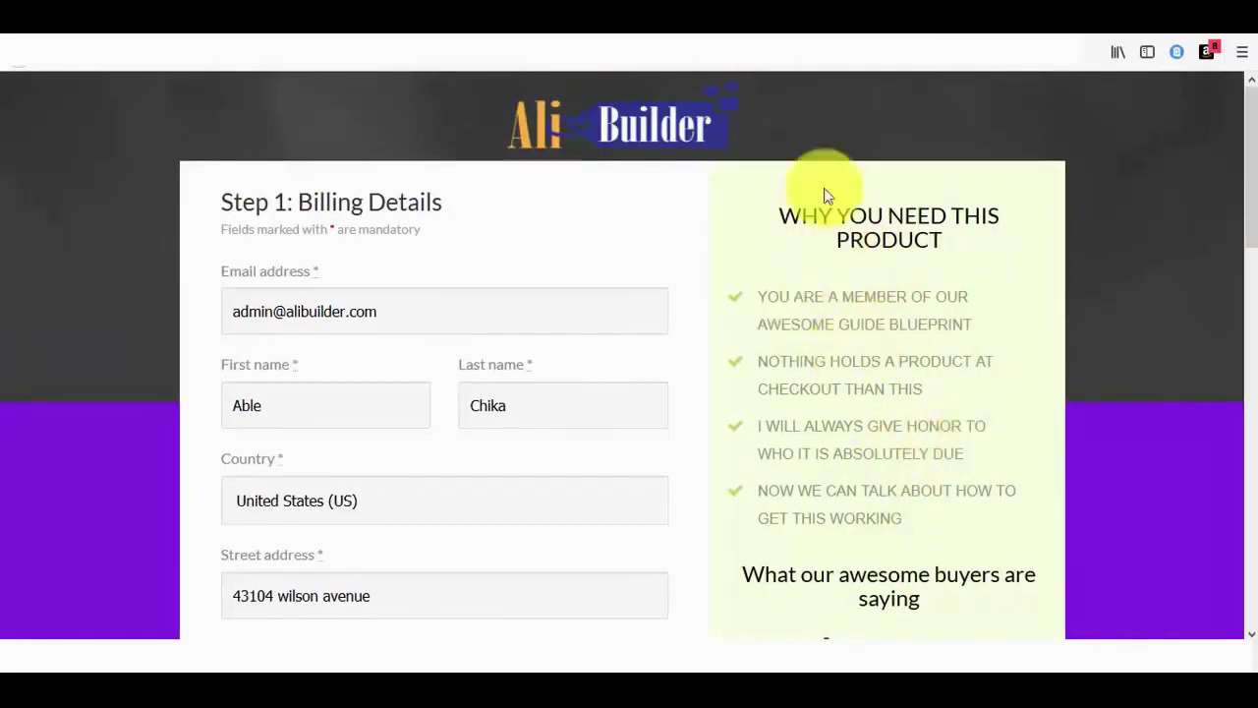
{"action": "scroll", "coordinate": [1240, 167], "scroll_direction": "down", "scroll_amount": 5}
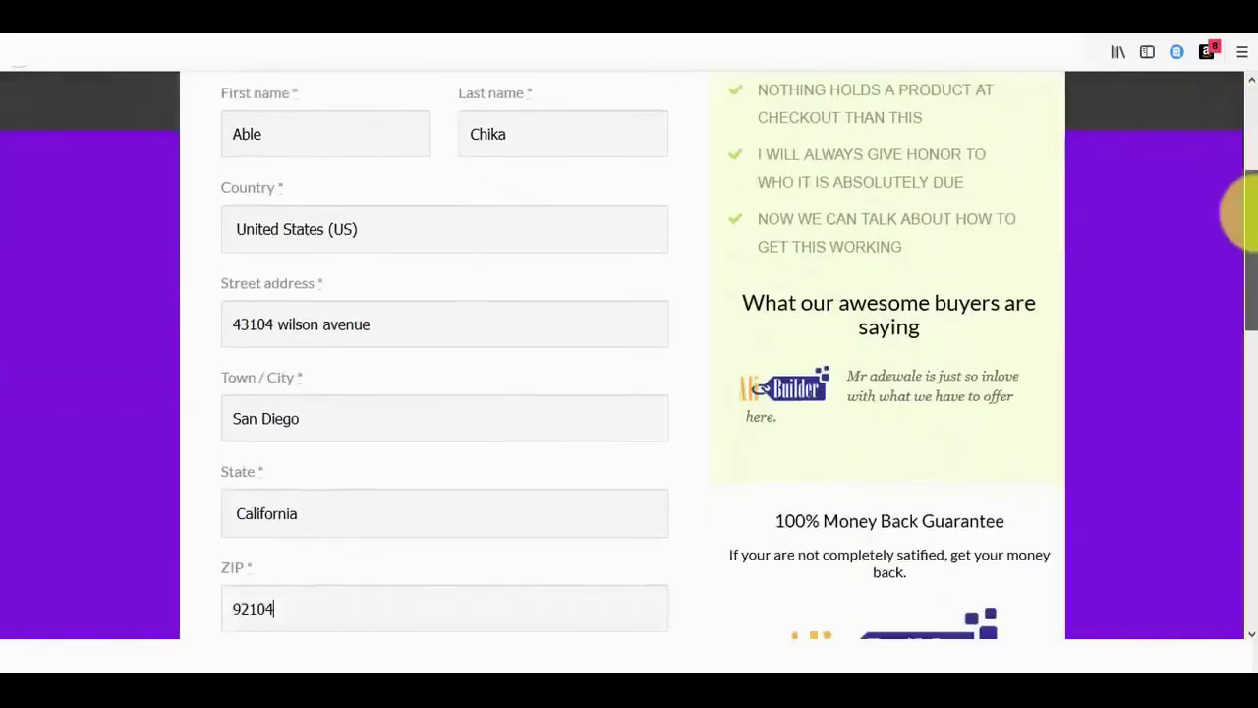
{"action": "scroll", "coordinate": [1243, 432], "scroll_direction": "down", "scroll_amount": 6}
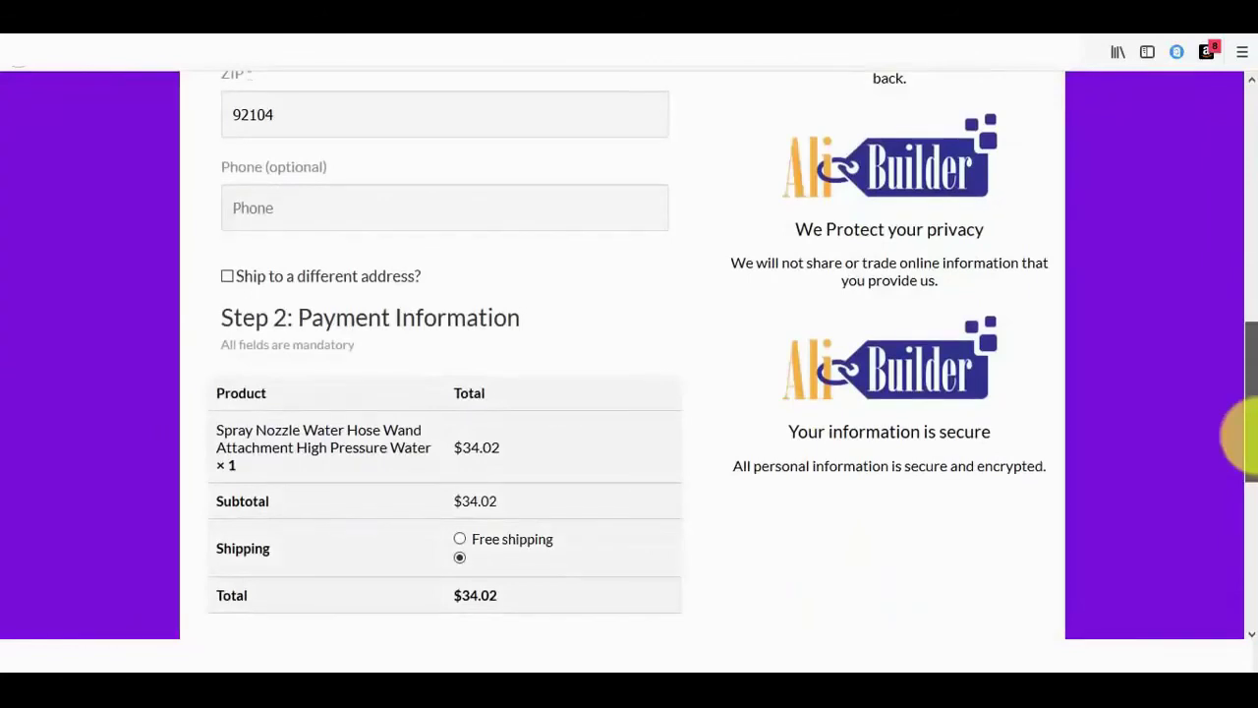
{"action": "left_click_drag", "start_coordinate": [1246, 434], "coordinate": [1240, 561]}
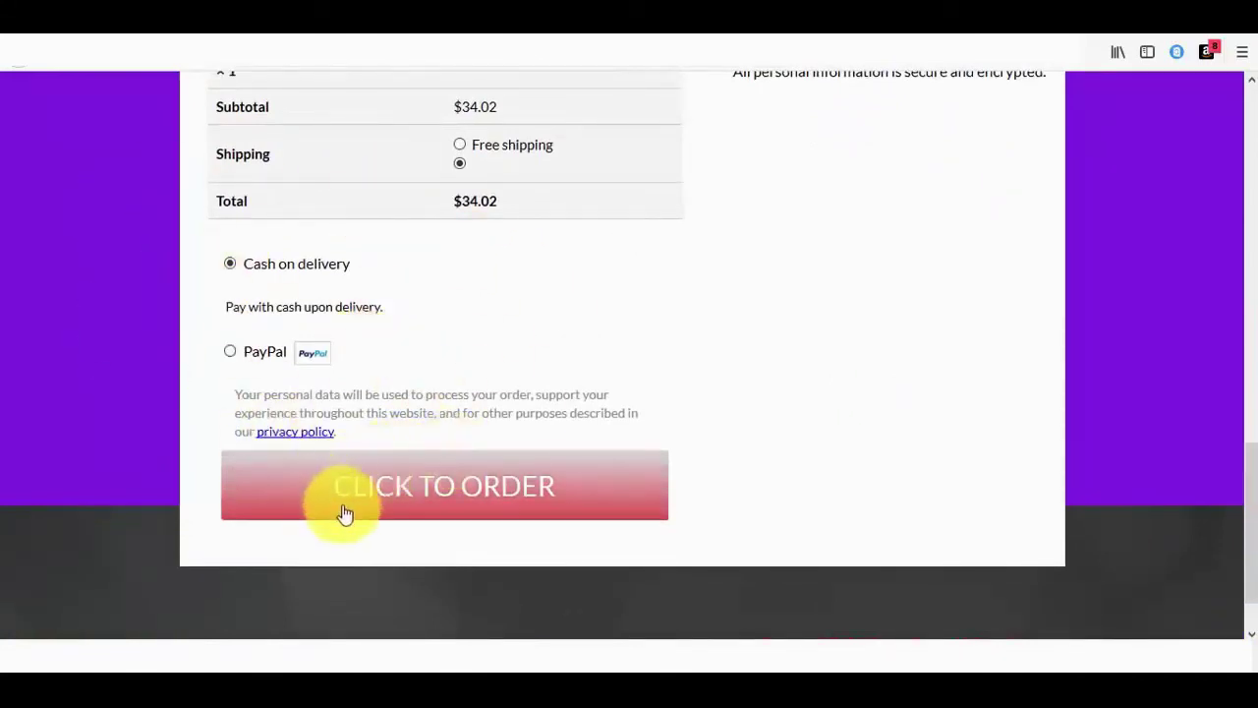
{"action": "left_click", "coordinate": [396, 507]}
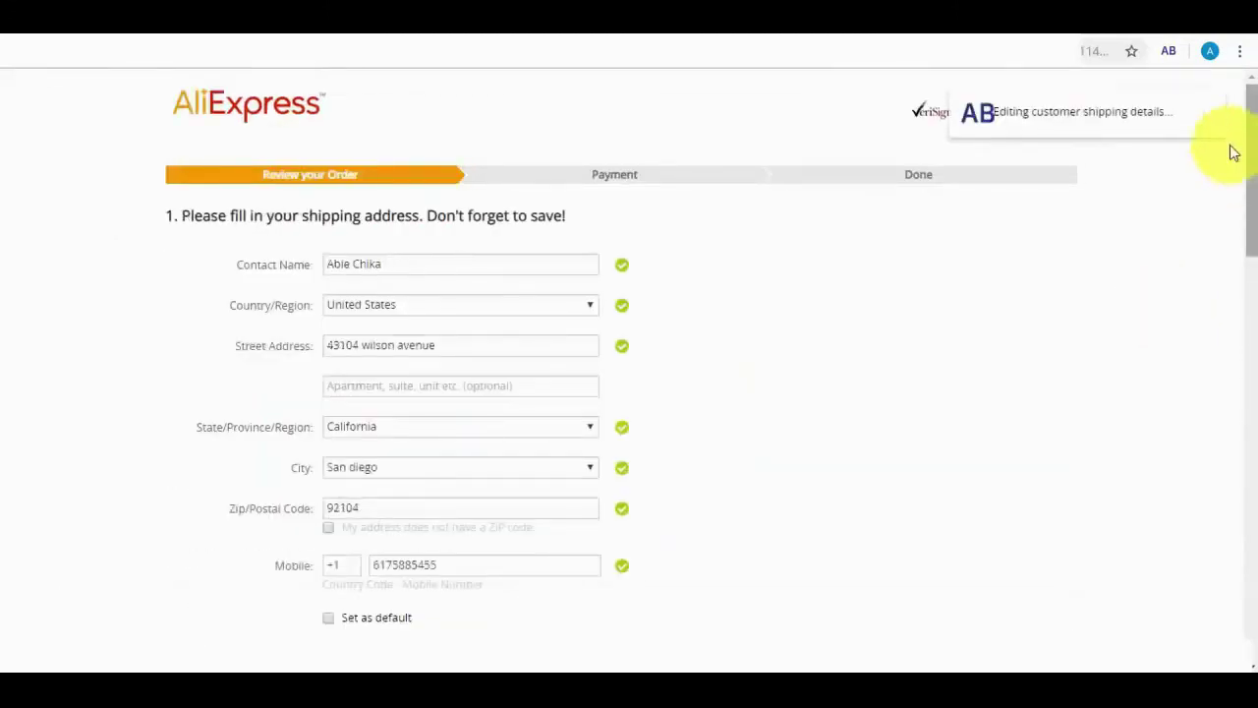
Step: Save the AliExpress shipping address and review the US $11.34 hose wand order with free shipping
{"action": "mouse_move", "coordinate": [1240, 225]}
{"action": "left_mouse_down"}
{"action": "mouse_move", "coordinate": [1248, 250]}
{"action": "mouse_move", "coordinate": [1236, 238]}
{"action": "left_mouse_up"}
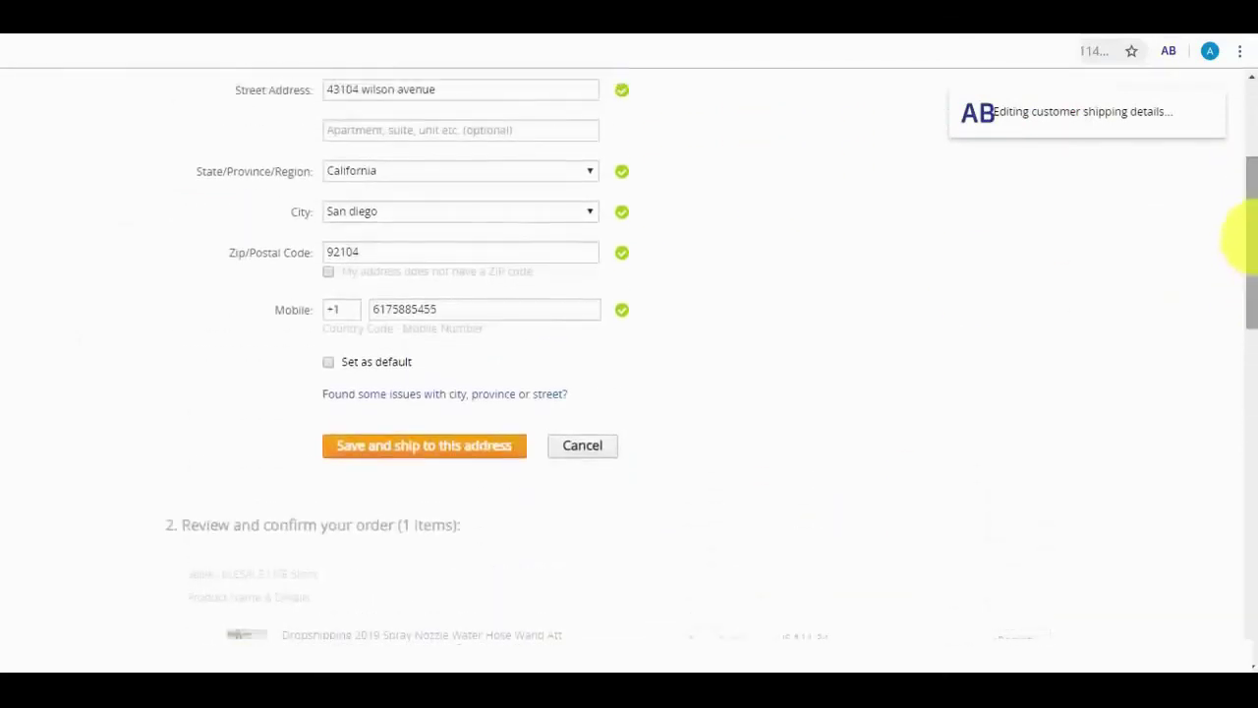
{"action": "left_click", "coordinate": [444, 452]}
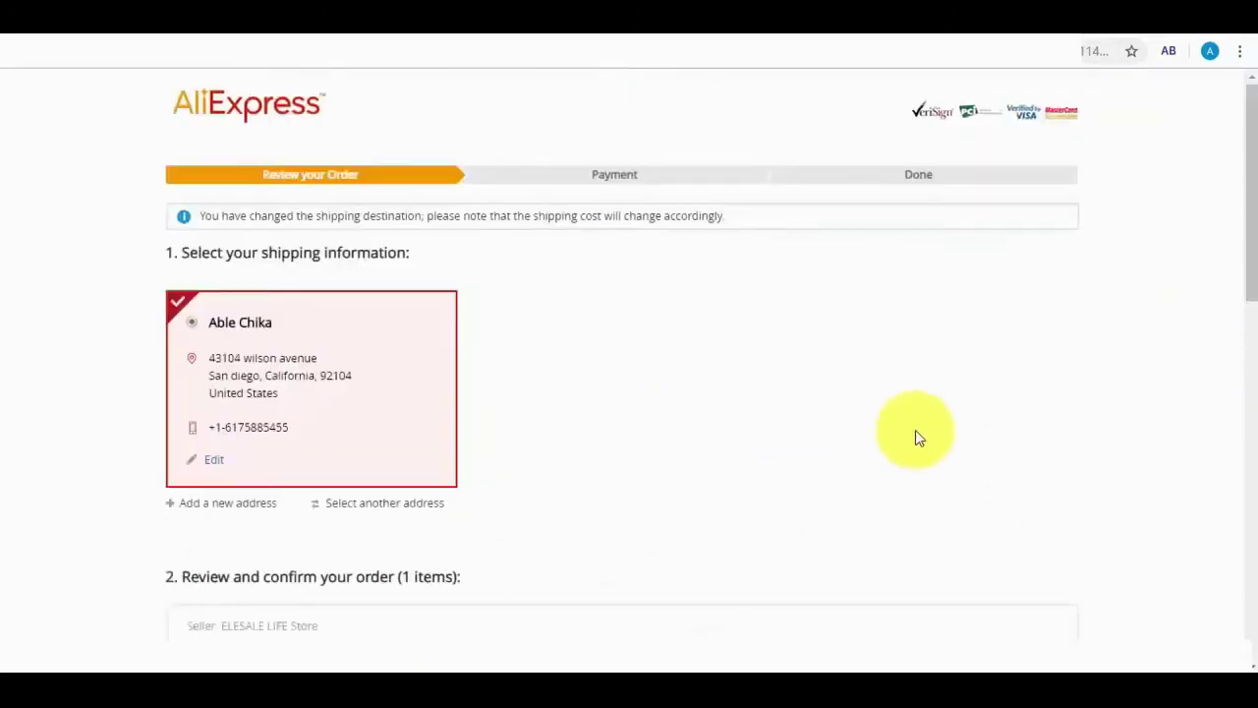
{"action": "left_click_drag", "start_coordinate": [1248, 236], "coordinate": [1250, 315]}
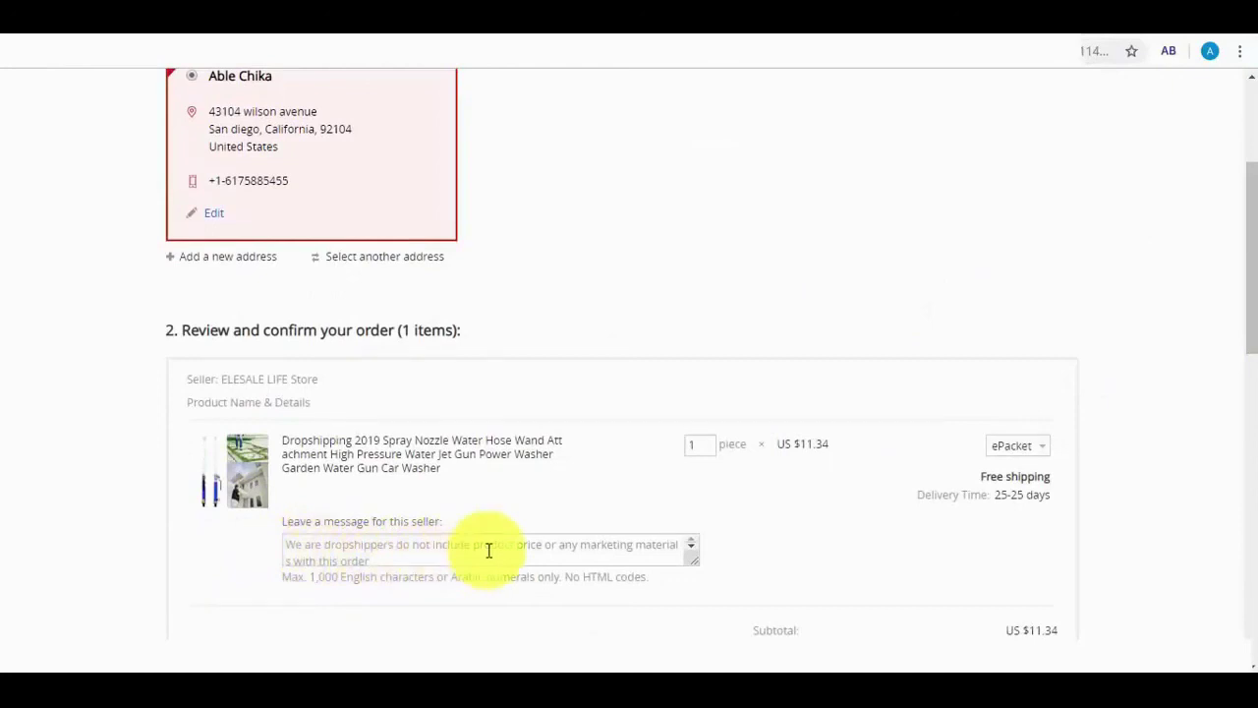
{"action": "mouse_move", "coordinate": [1248, 317]}
{"action": "left_mouse_down"}
{"action": "mouse_move", "coordinate": [1253, 377]}
{"action": "mouse_move", "coordinate": [1253, 265]}
{"action": "mouse_move", "coordinate": [1253, 396]}
{"action": "mouse_move", "coordinate": [1249, 343]}
{"action": "left_mouse_up"}
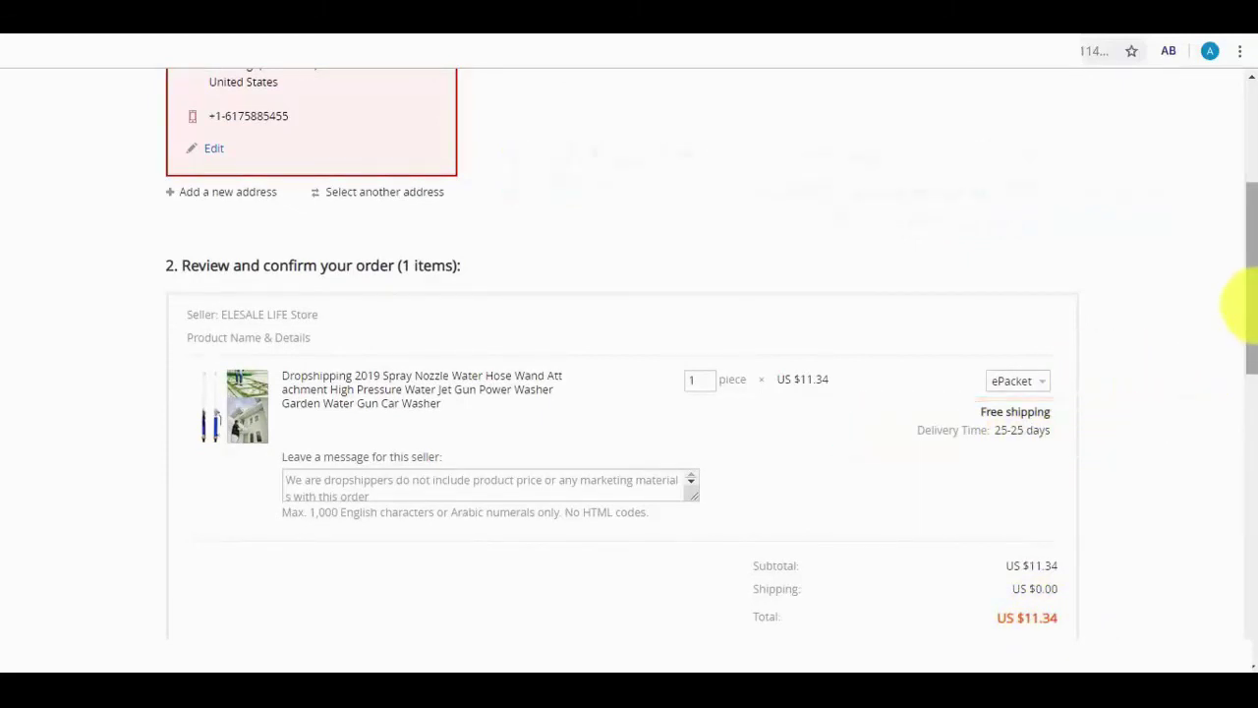
{"action": "left_click_drag", "start_coordinate": [1248, 305], "coordinate": [1248, 226]}
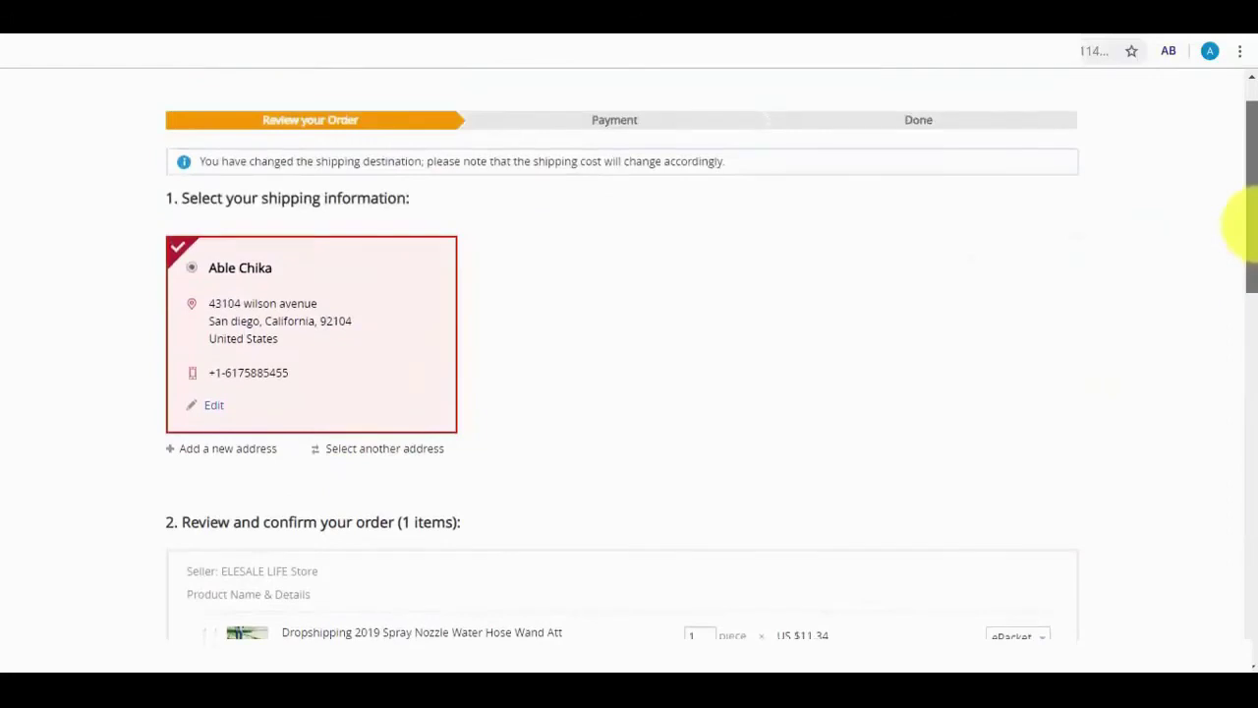